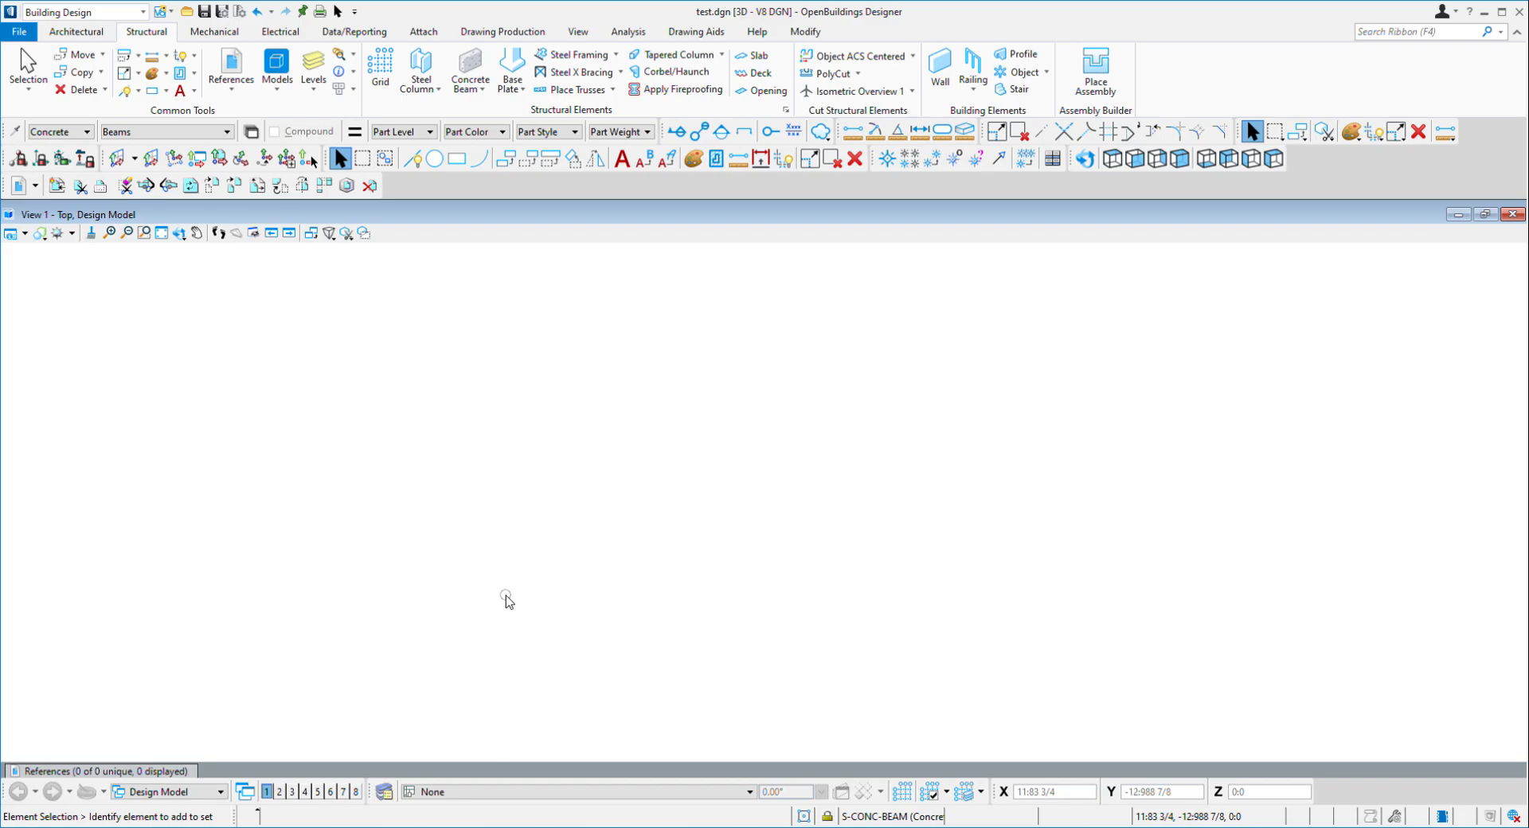
Open the Design File Settings from the file-specific settings, and return to the drawing view
click(17, 33)
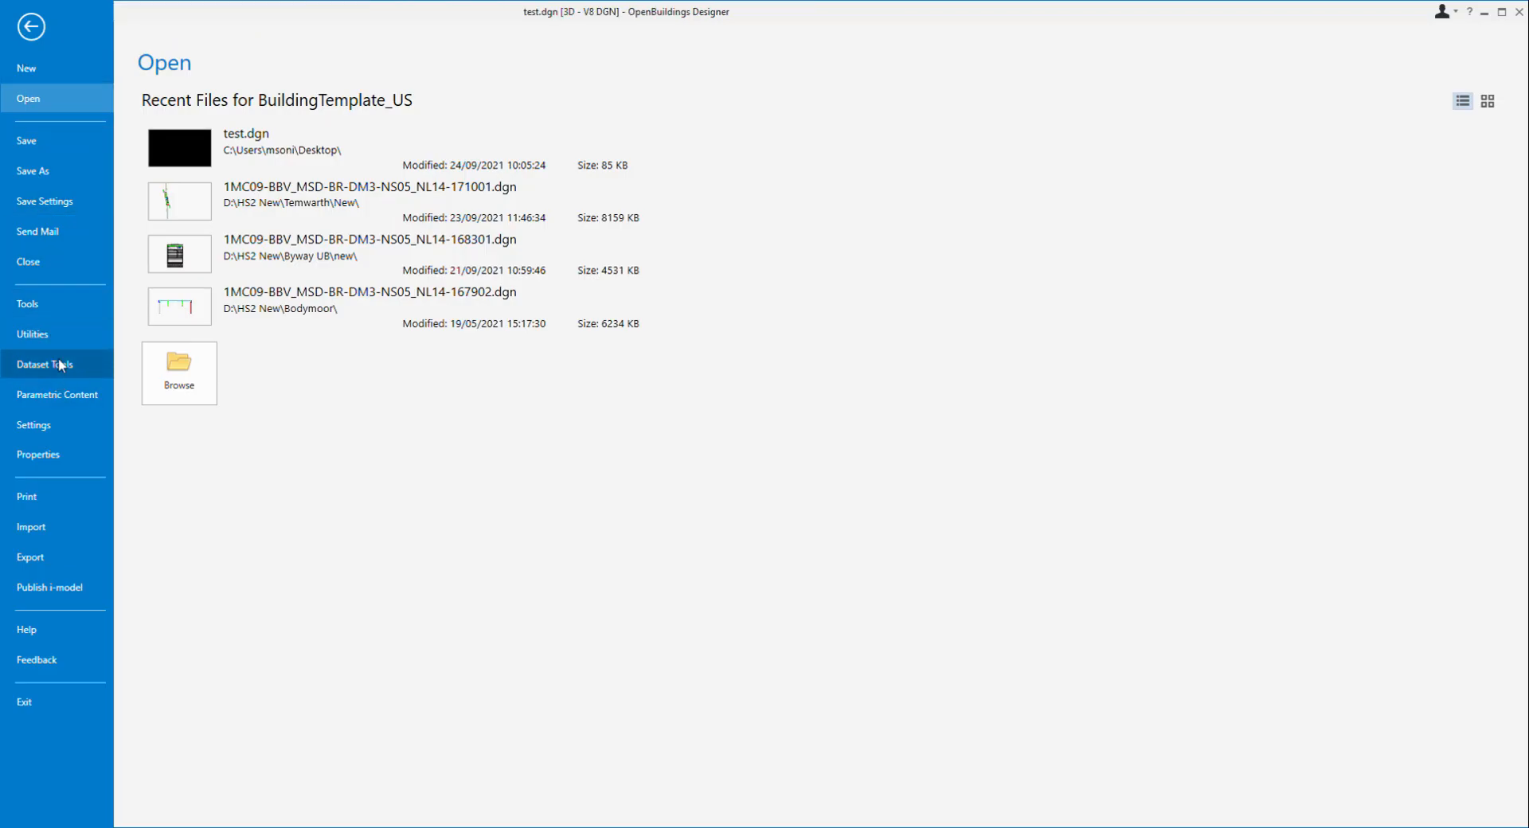
click(60, 422)
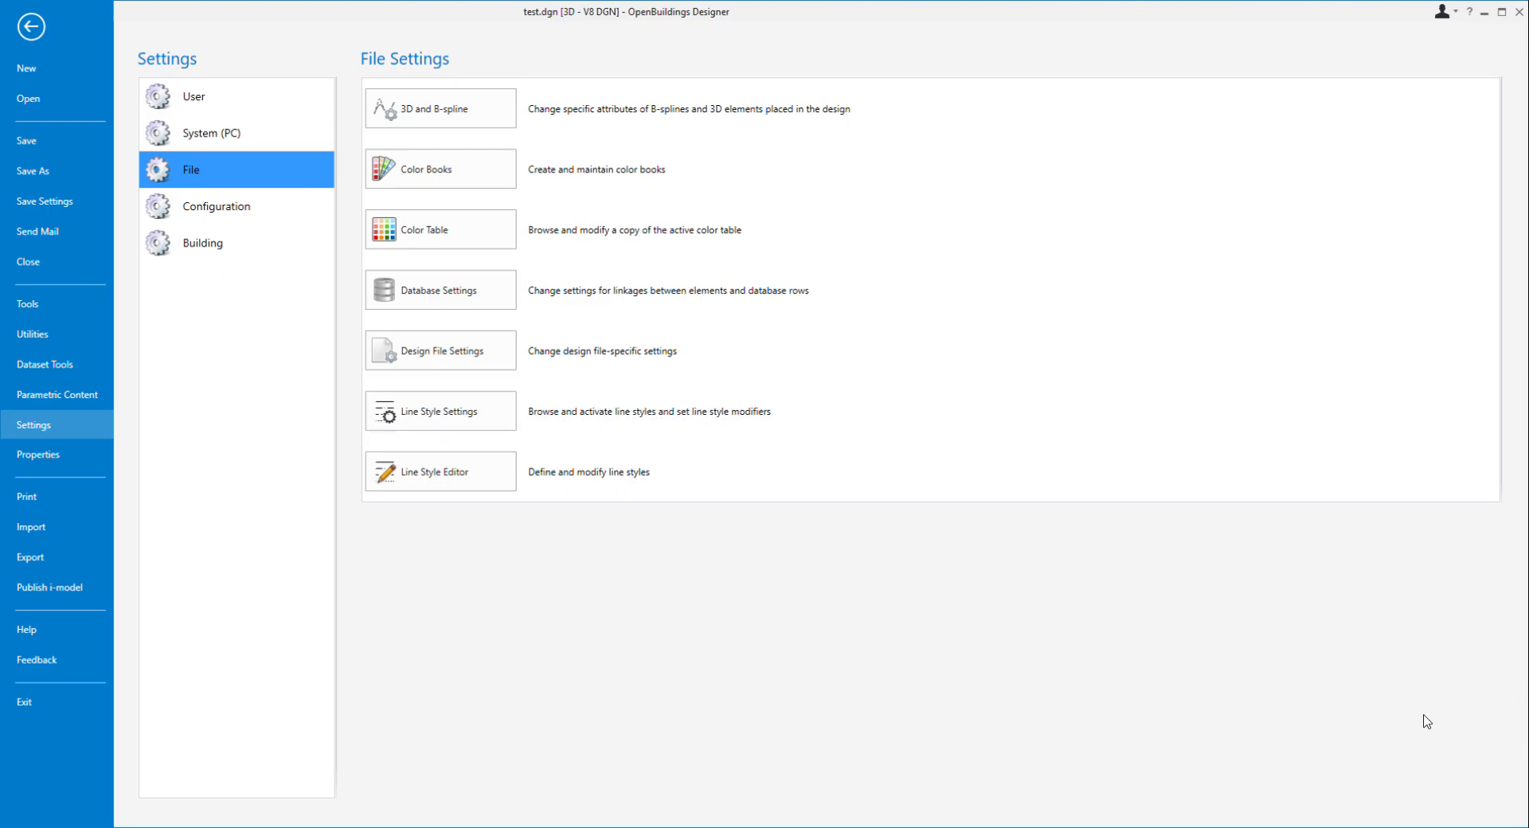
click(444, 366)
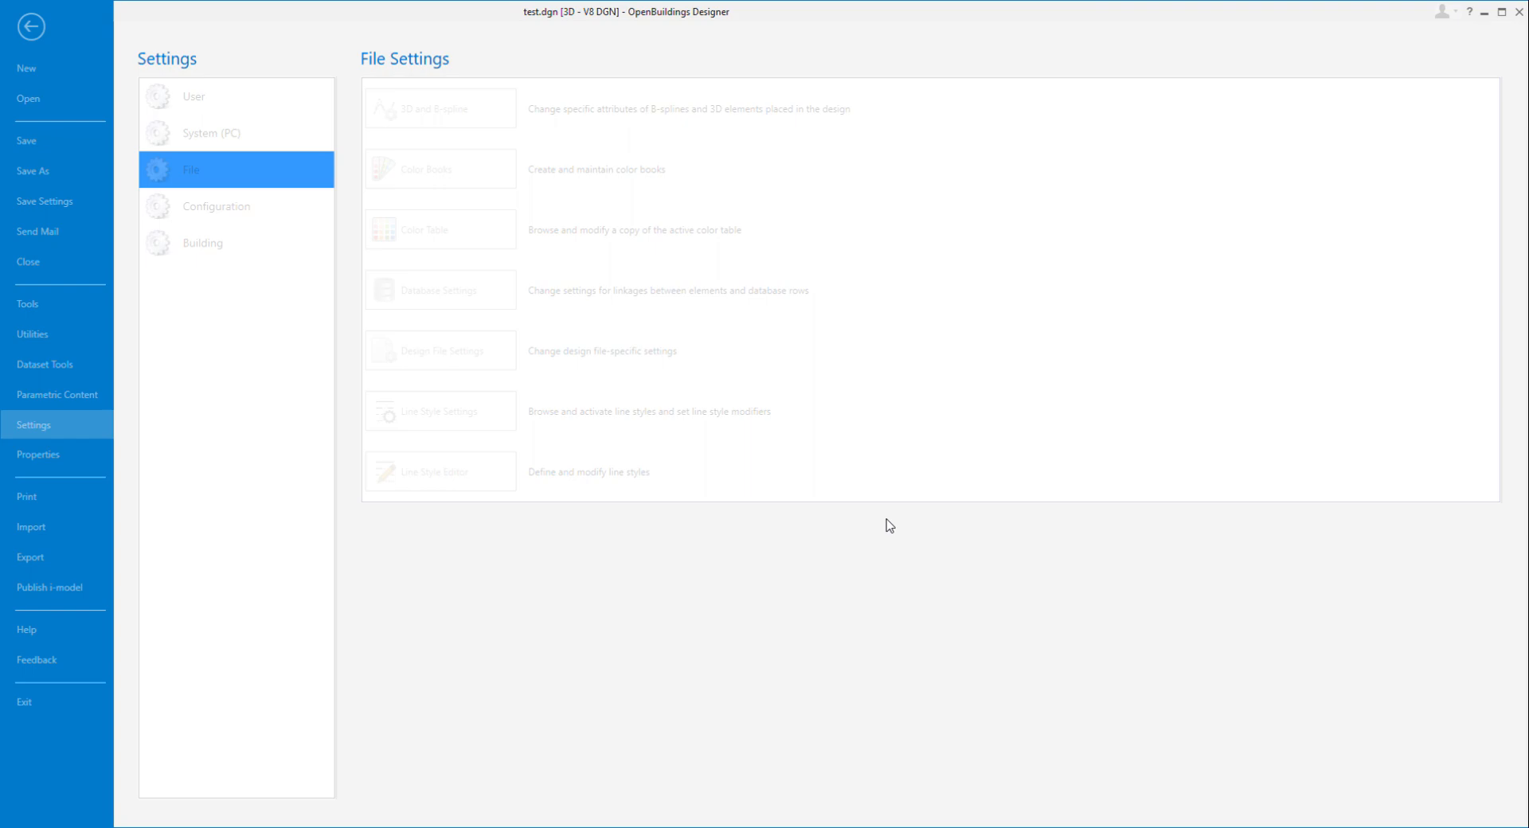
click(32, 27)
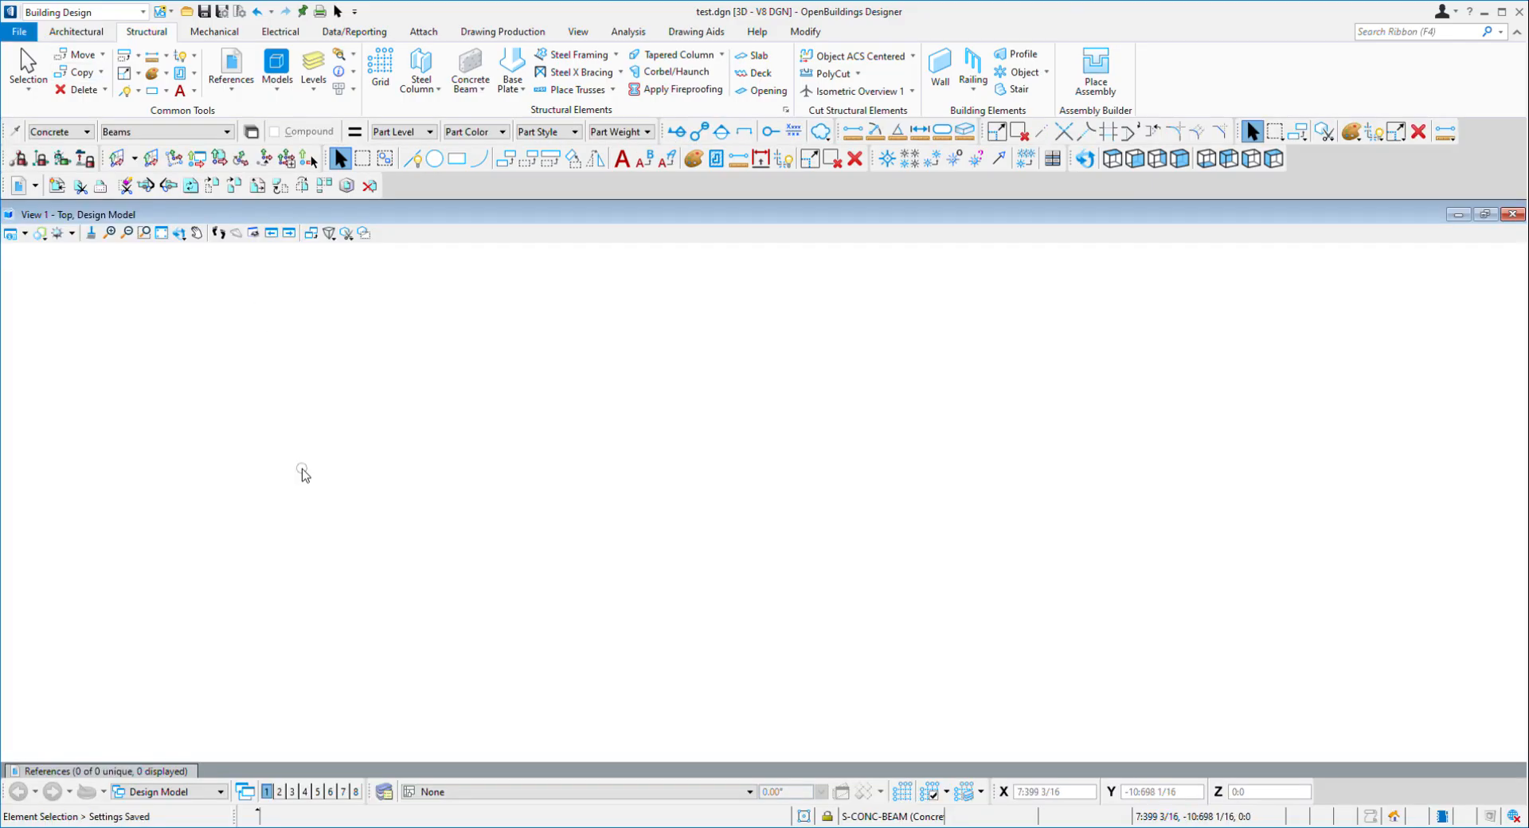
Examine the architectural and structural tool sets to compare the building elements each one offers
click(76, 32)
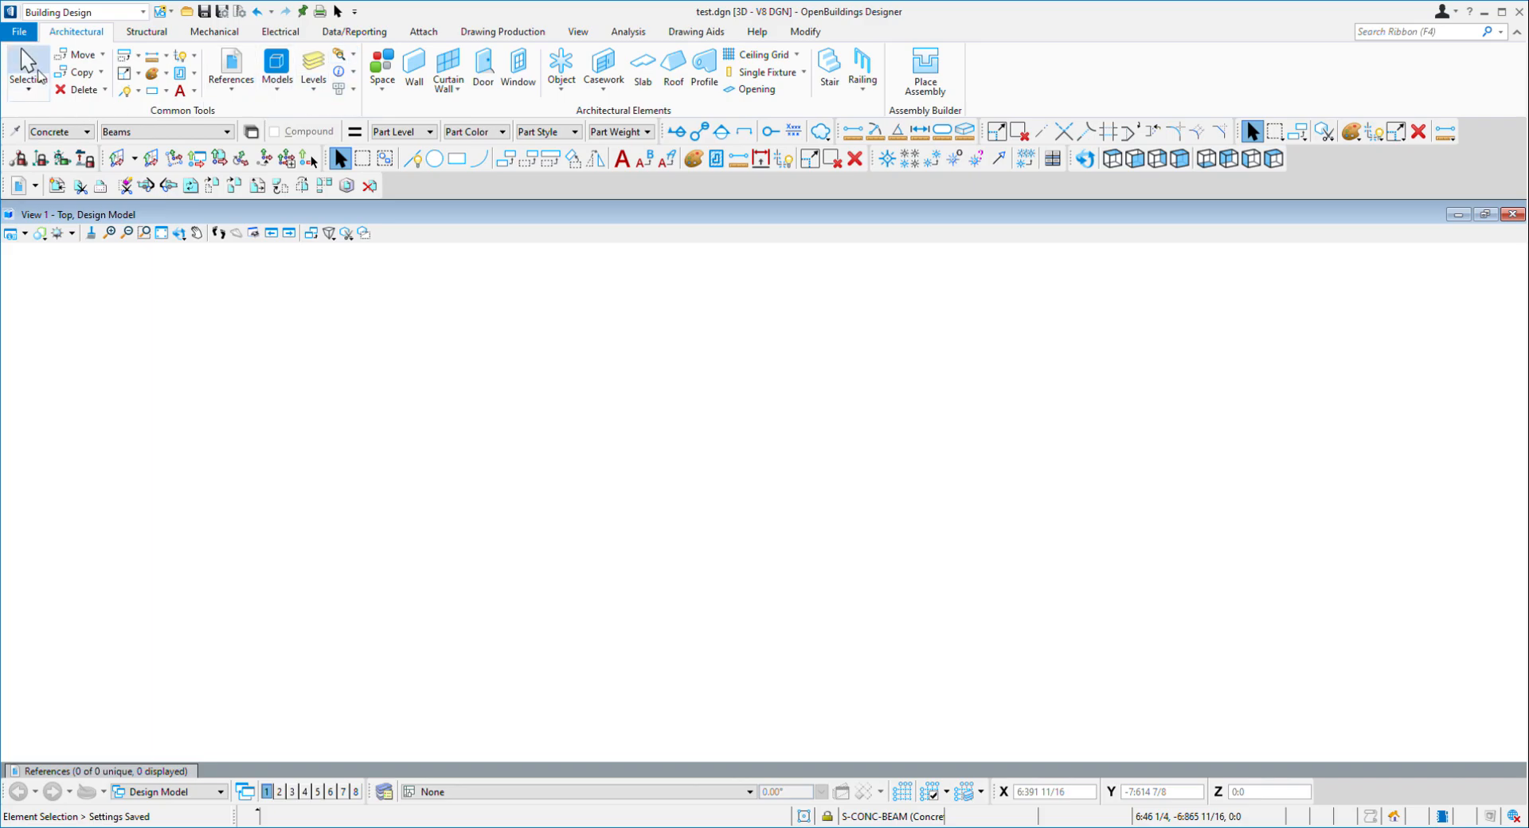
click(150, 33)
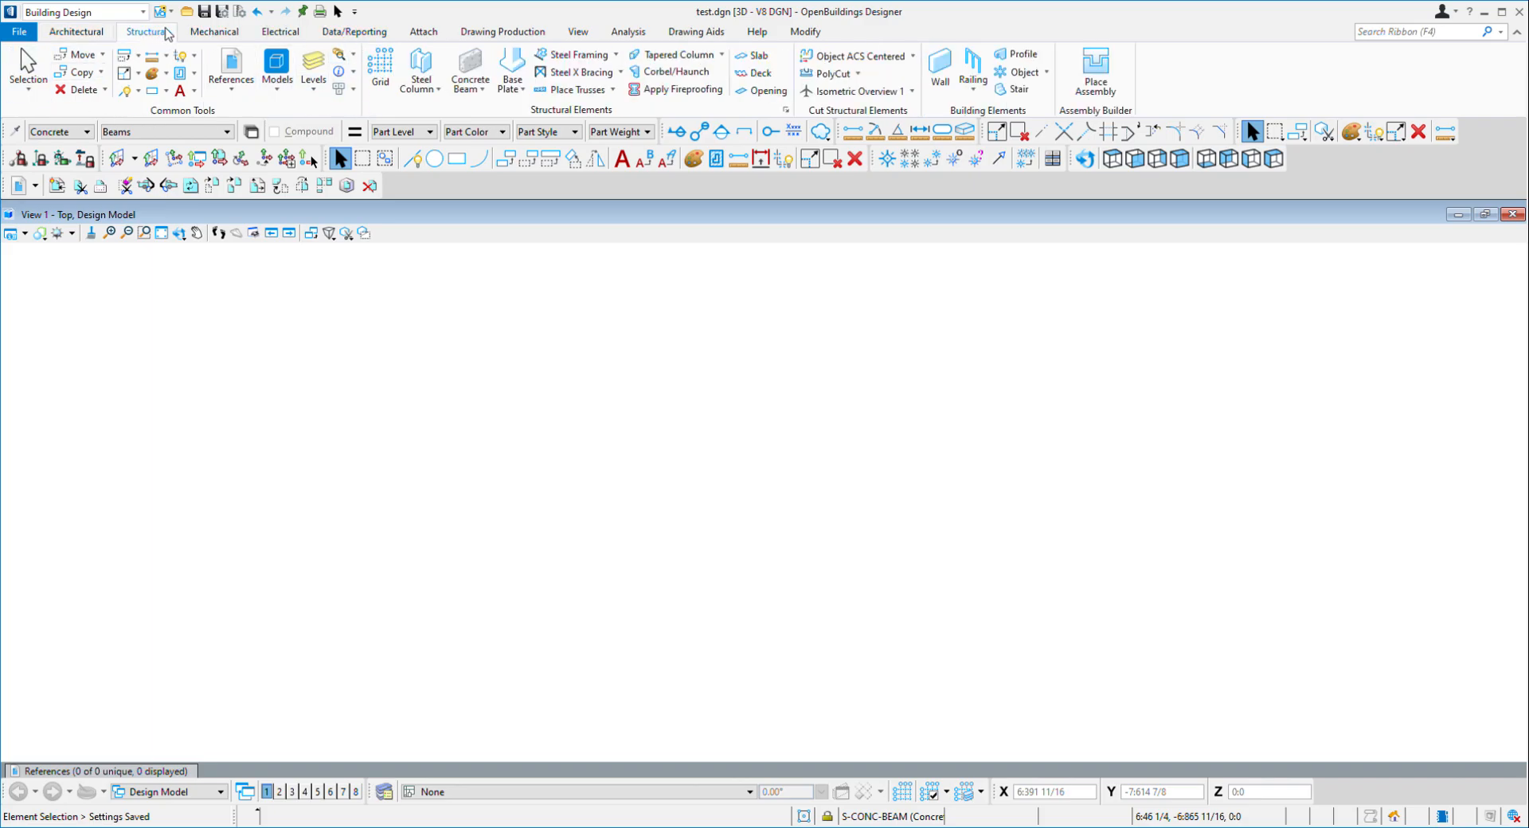
click(181, 33)
click(165, 33)
click(97, 33)
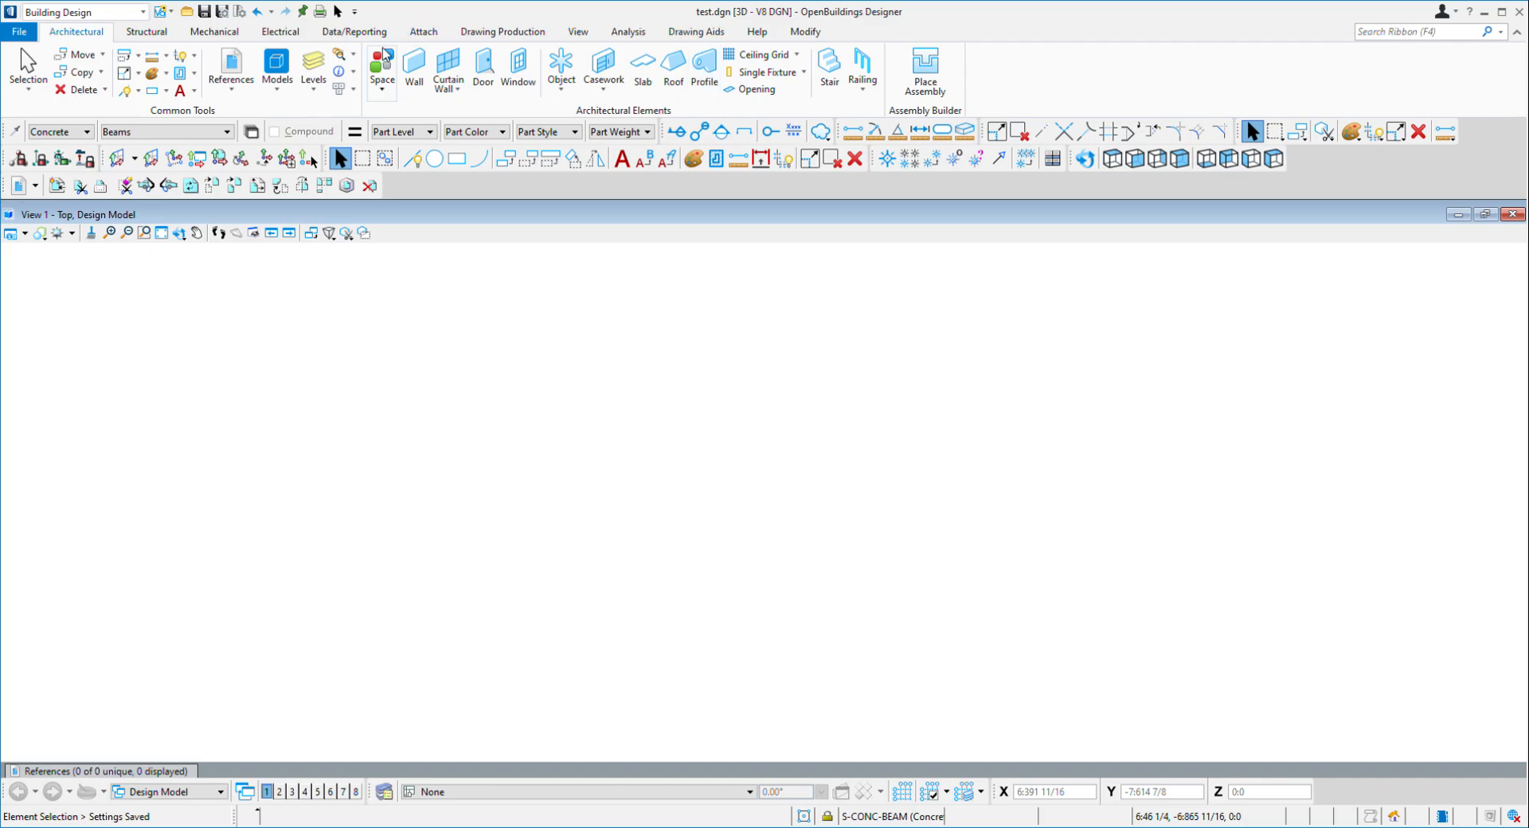
click(147, 35)
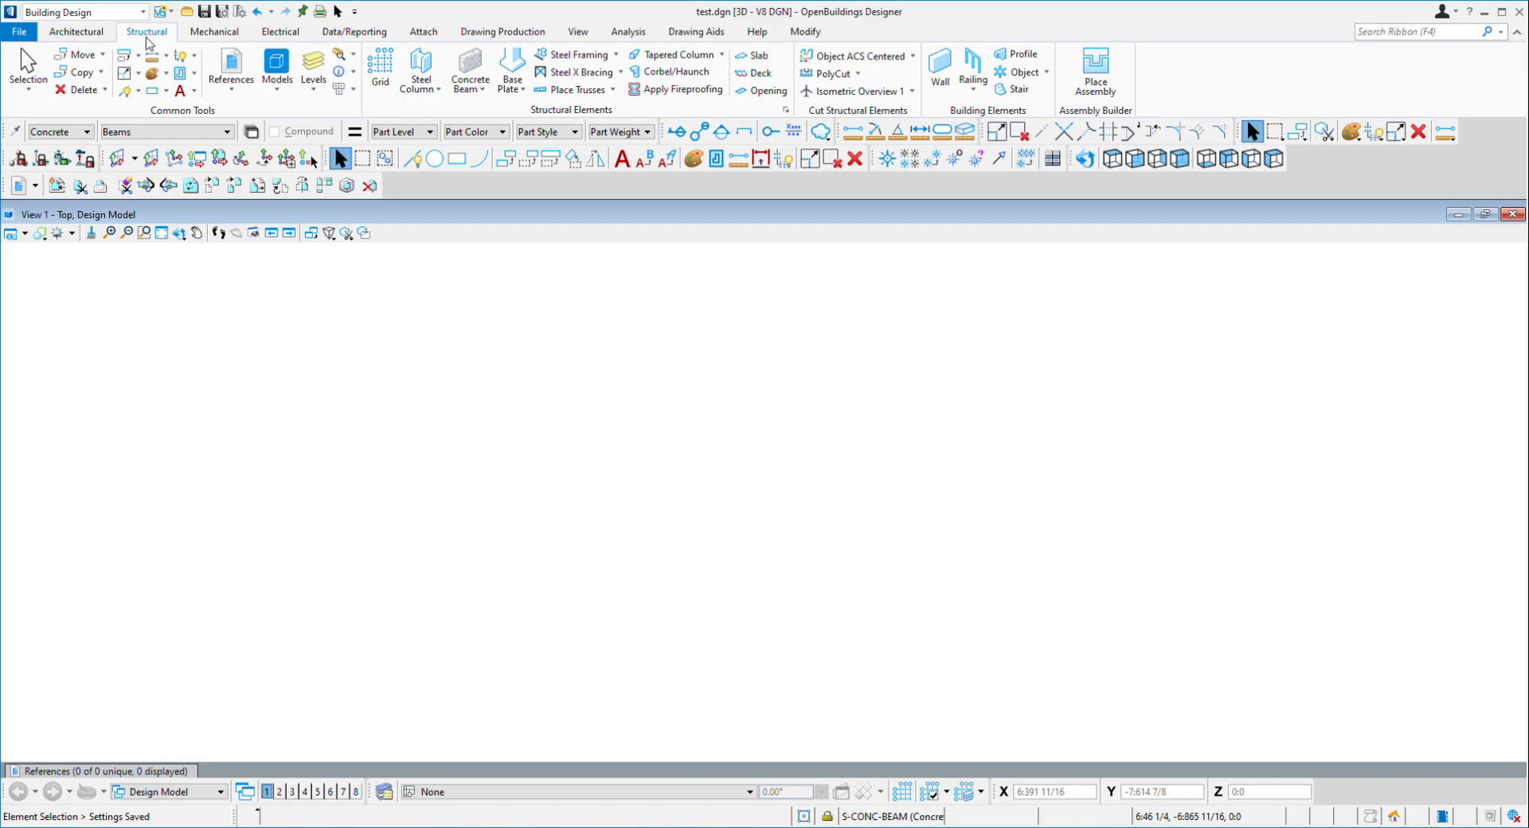
click(76, 32)
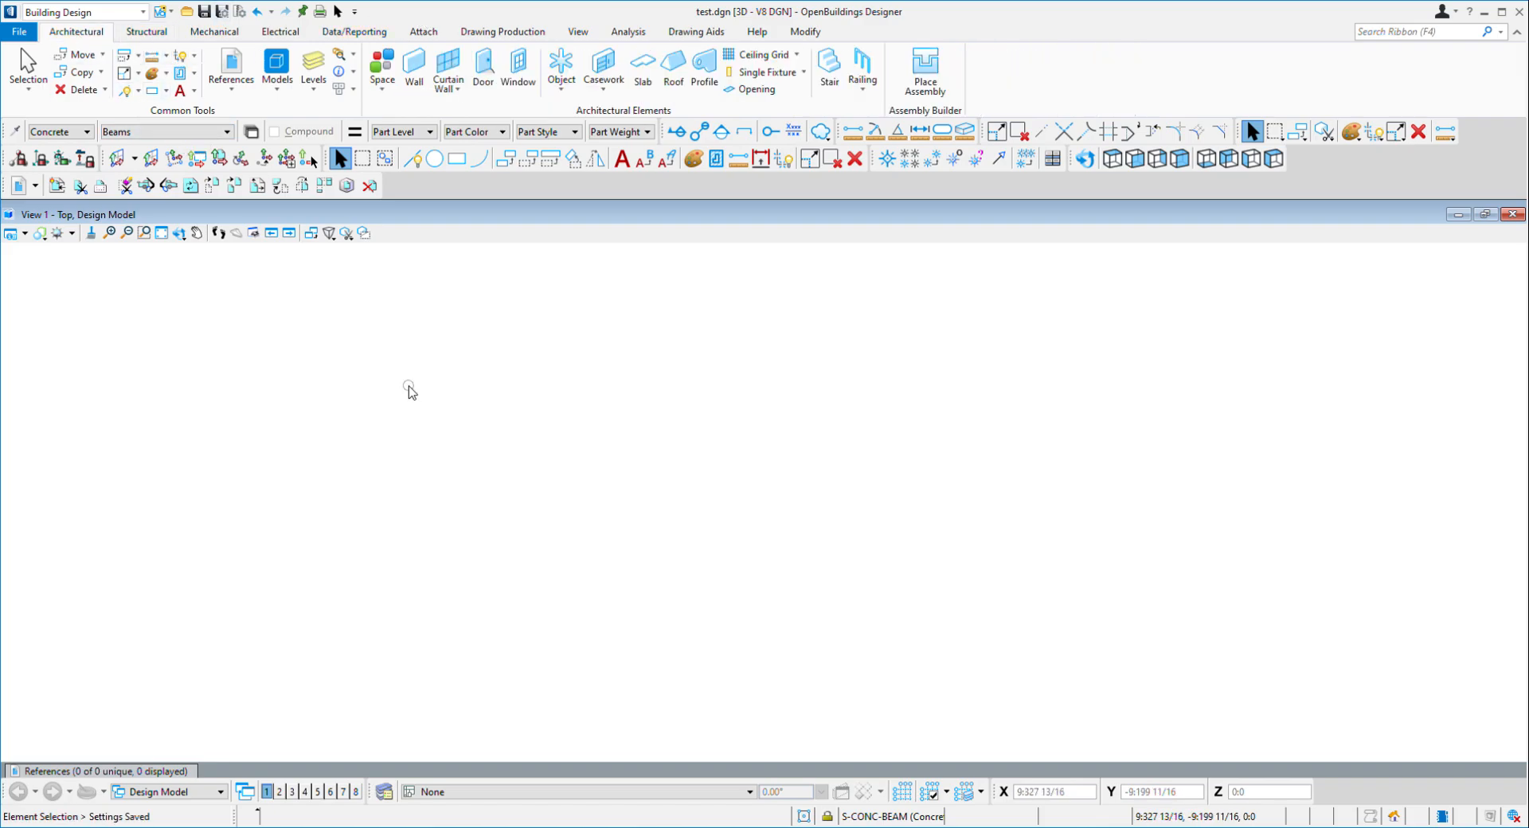
click(365, 159)
Place four linear brick walls in the top view as a closed rectangle, 10:0 long and 5 wide
click(414, 76)
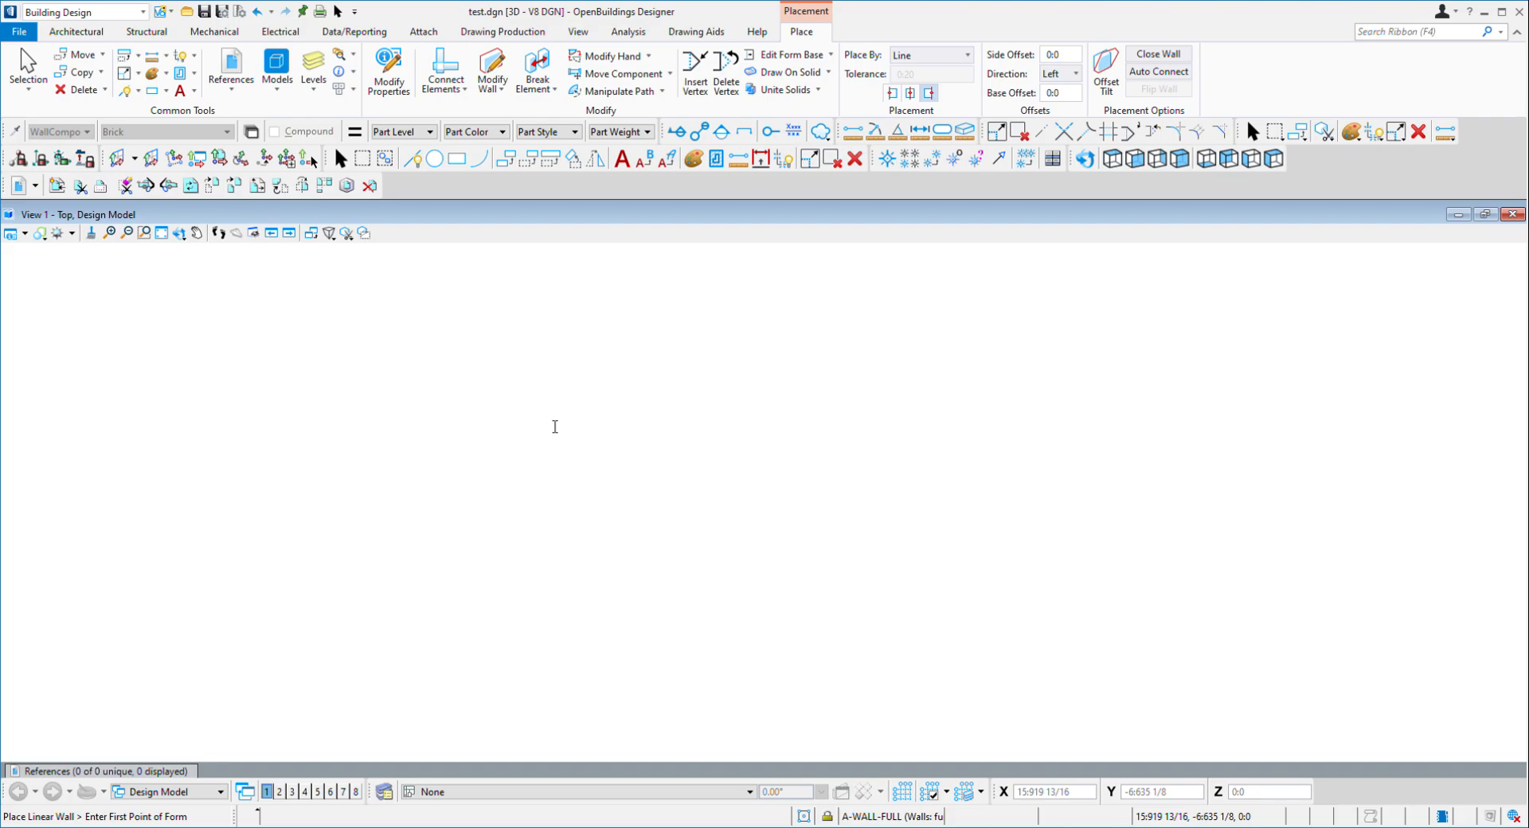
click(730, 423)
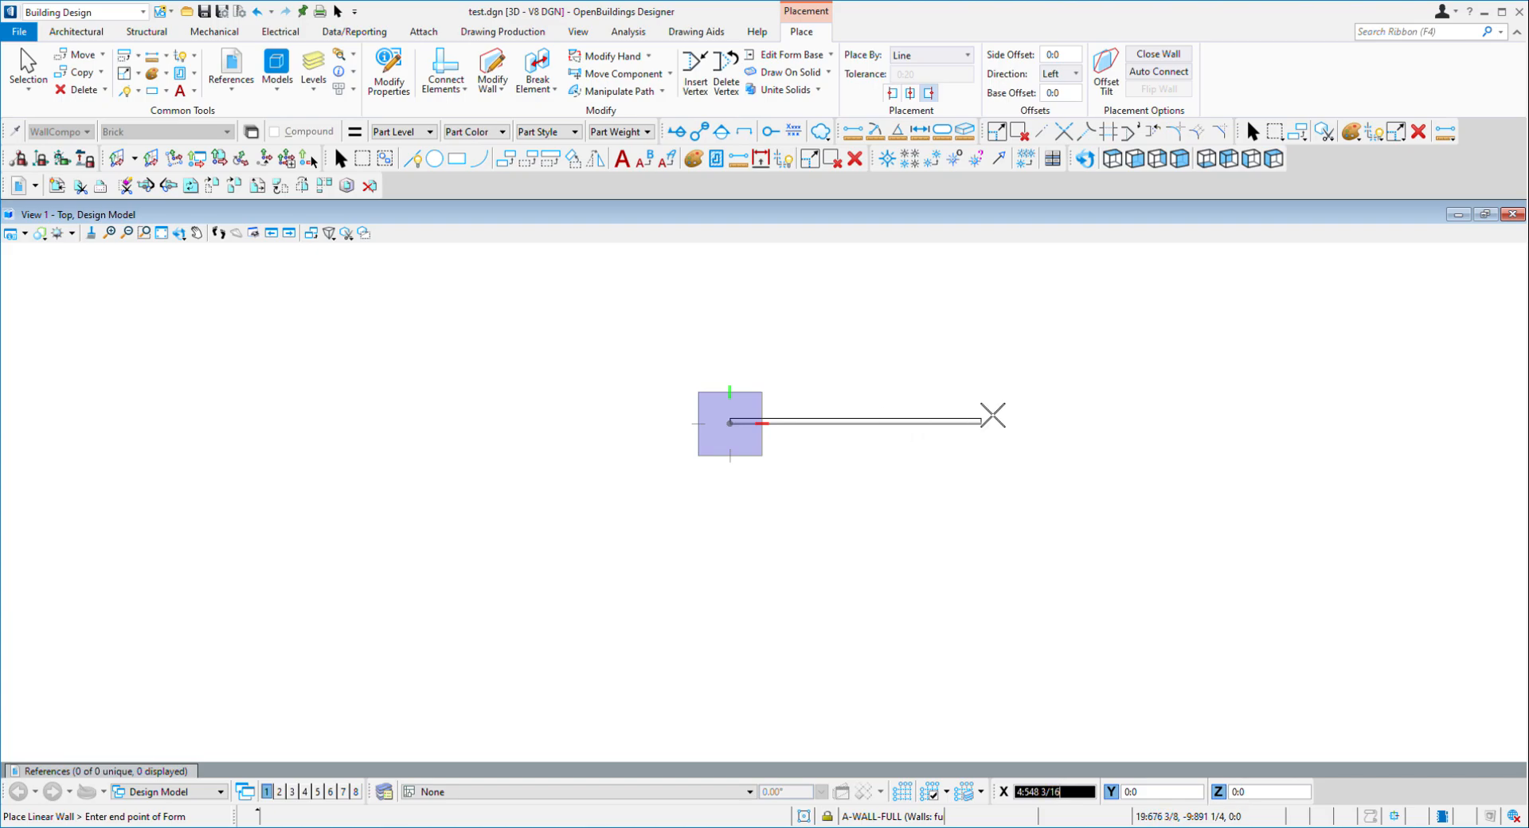
text(10:0)
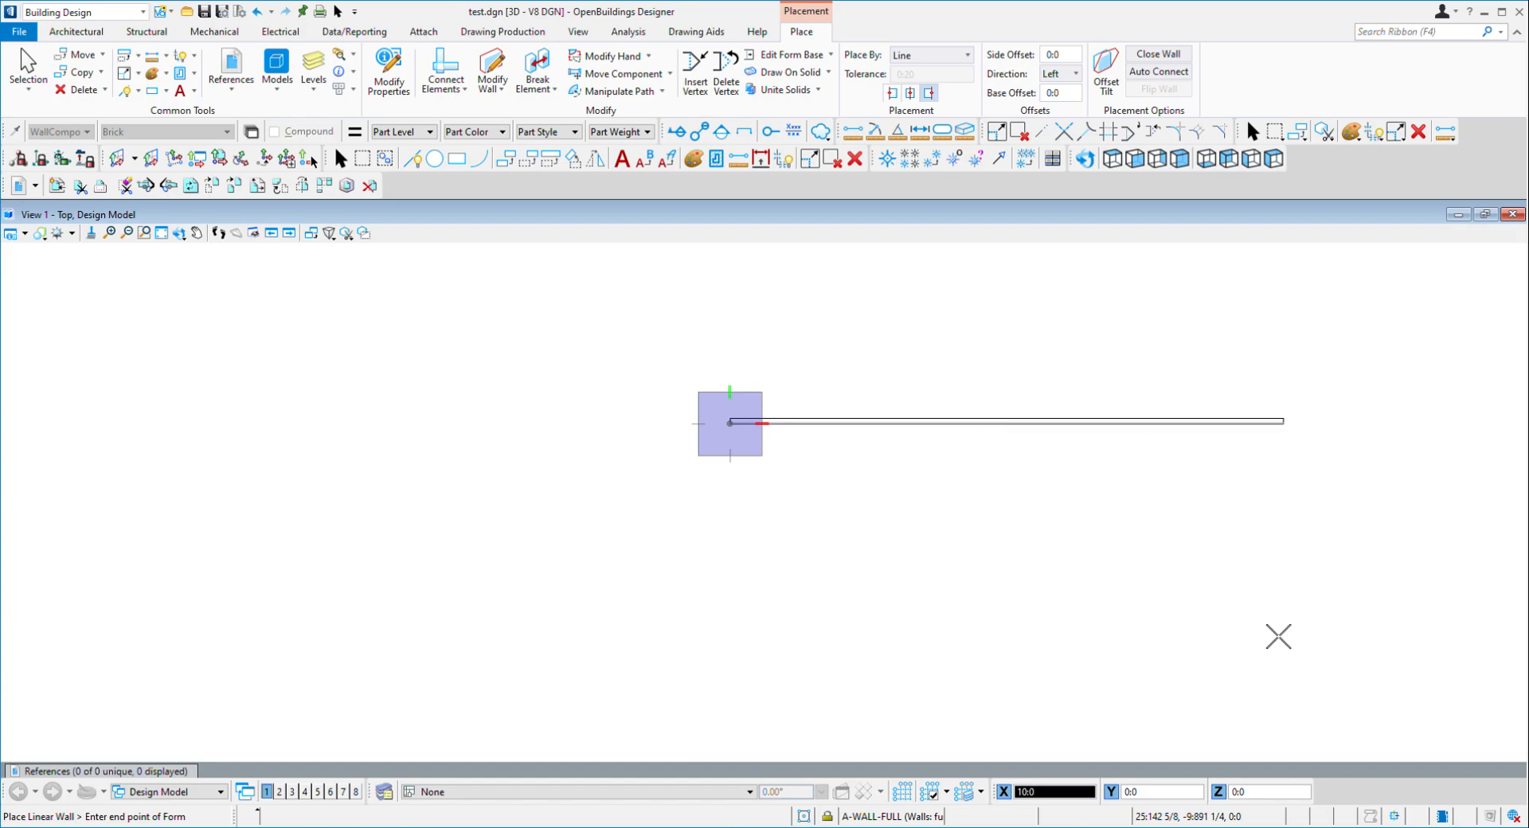
click(1306, 534)
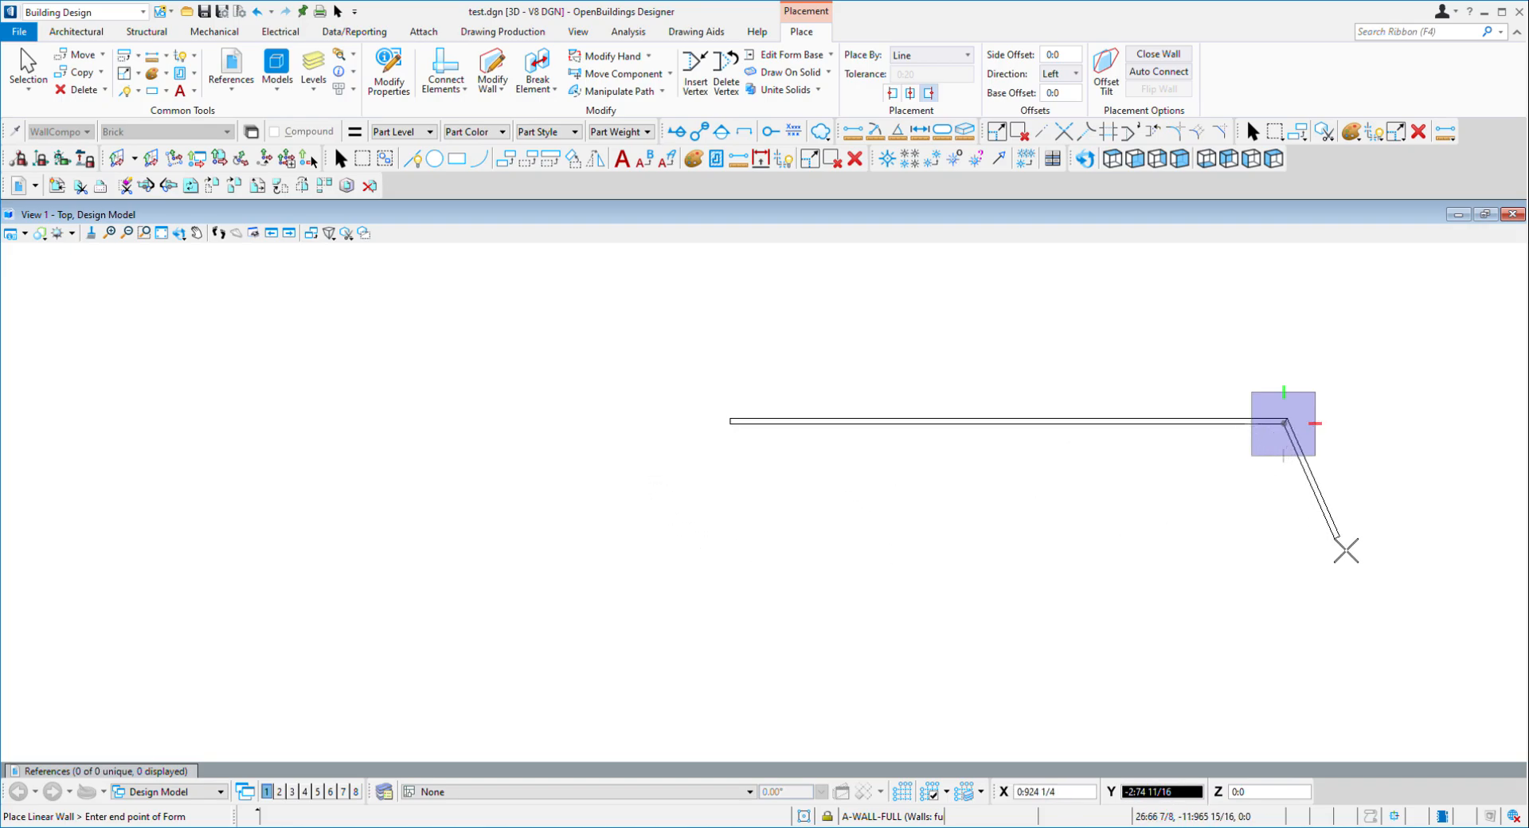
key(Return)
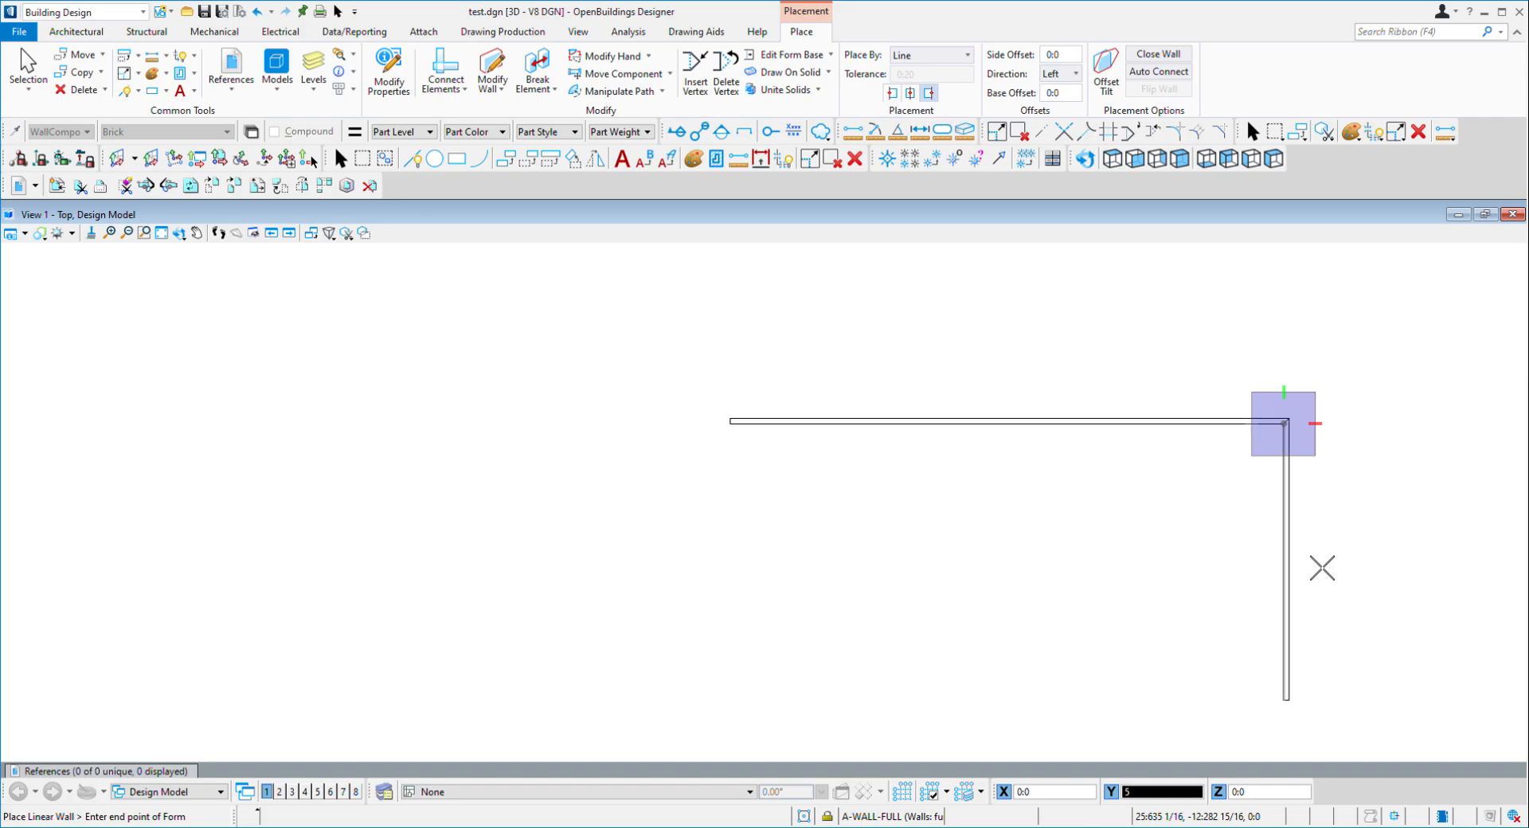
click(1318, 569)
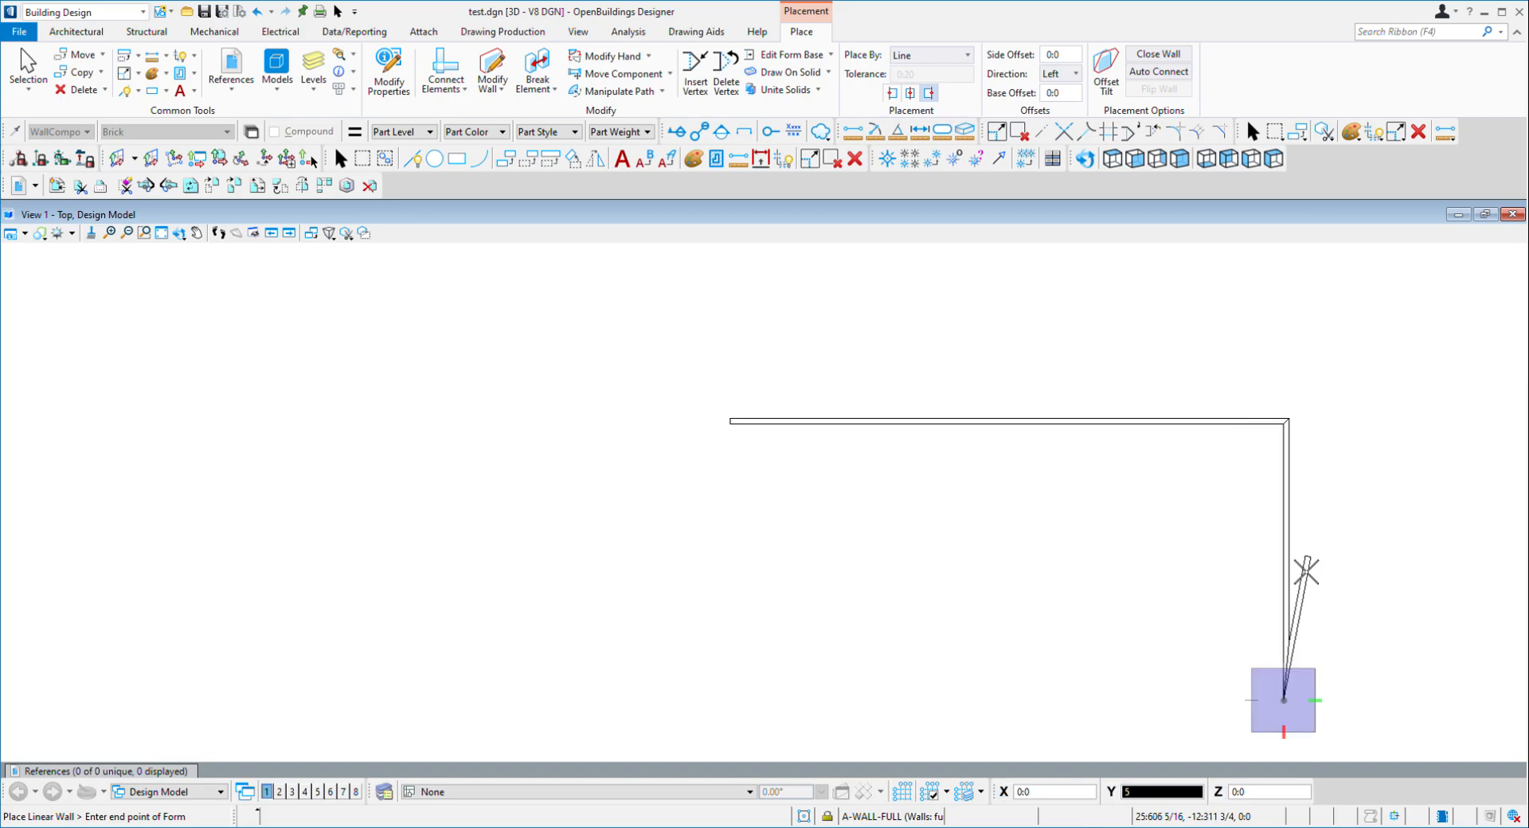
click(1016, 624)
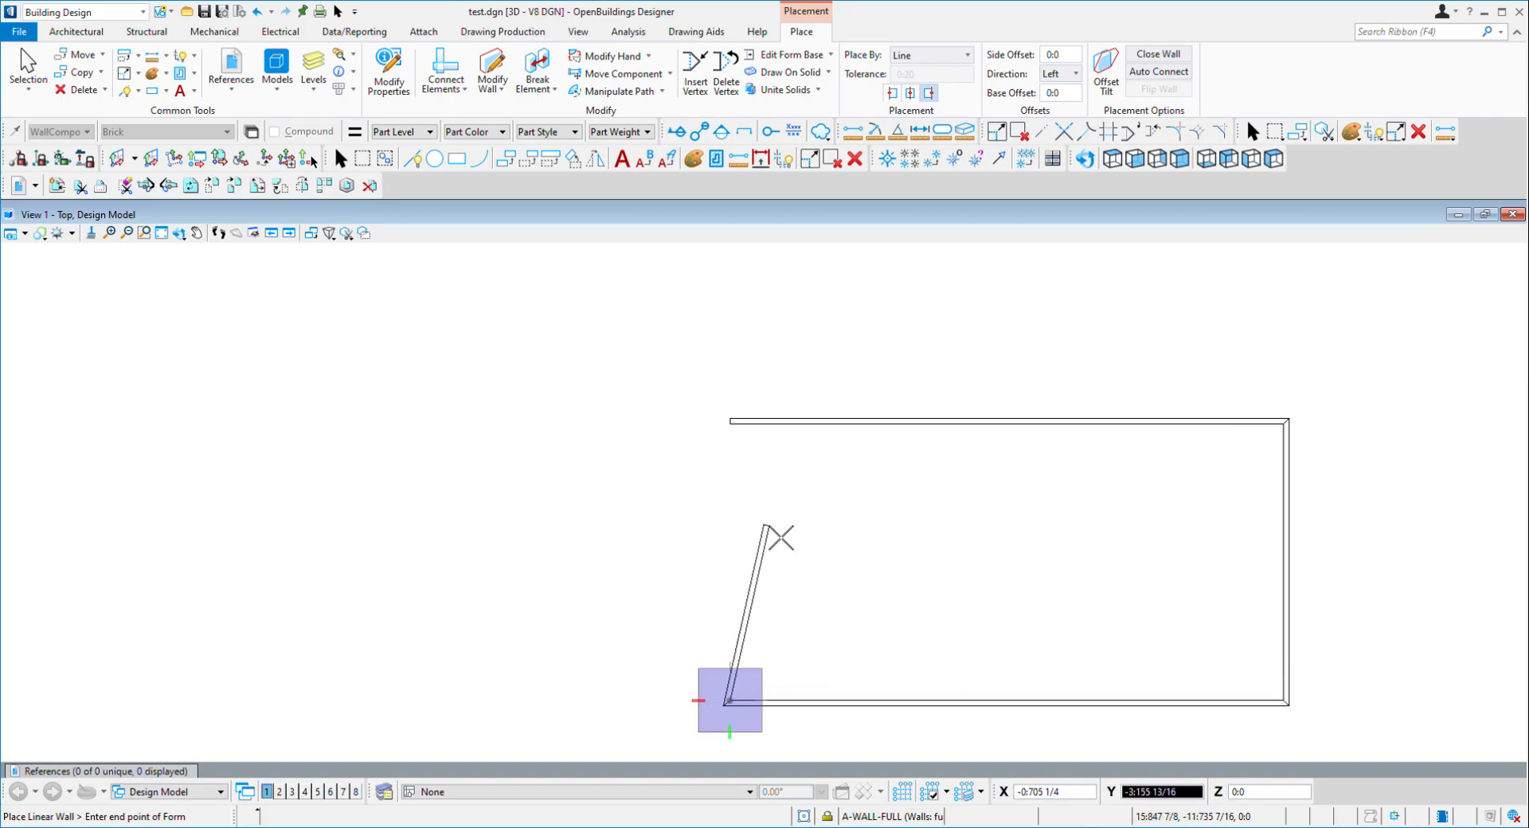
click(741, 433)
right_click(864, 510)
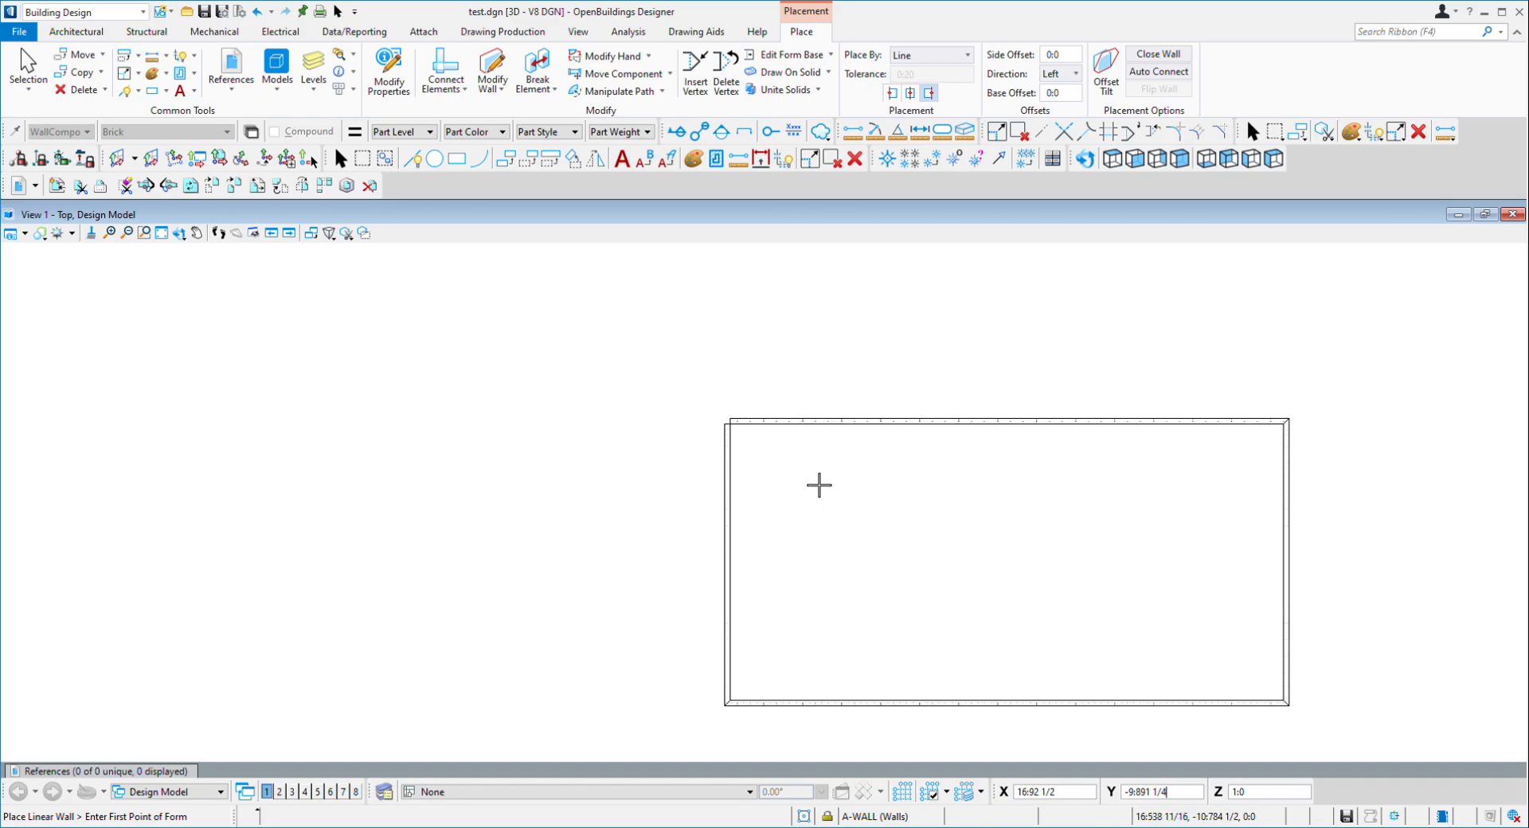
Raise the long rear brick wall to a height of 3:0 with Modify Wall
shift+middle_drag(702, 705, 908, 508)
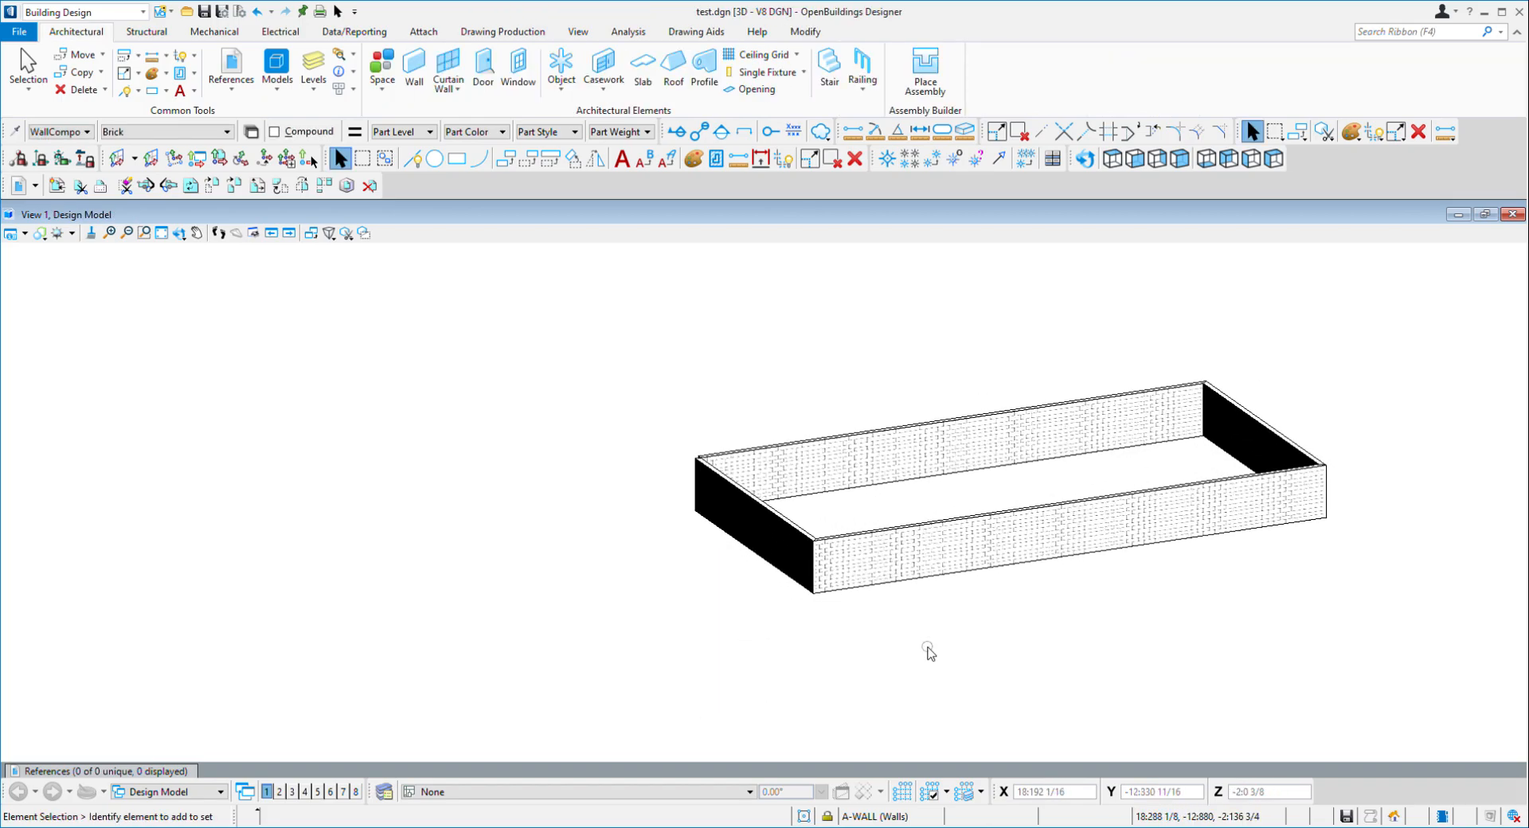
middle_drag(974, 577, 822, 608)
scroll(888, 618, up, 4)
middle_drag(949, 628, 1125, 641)
scroll(1126, 642, down, 3)
scroll(871, 382, down, 3)
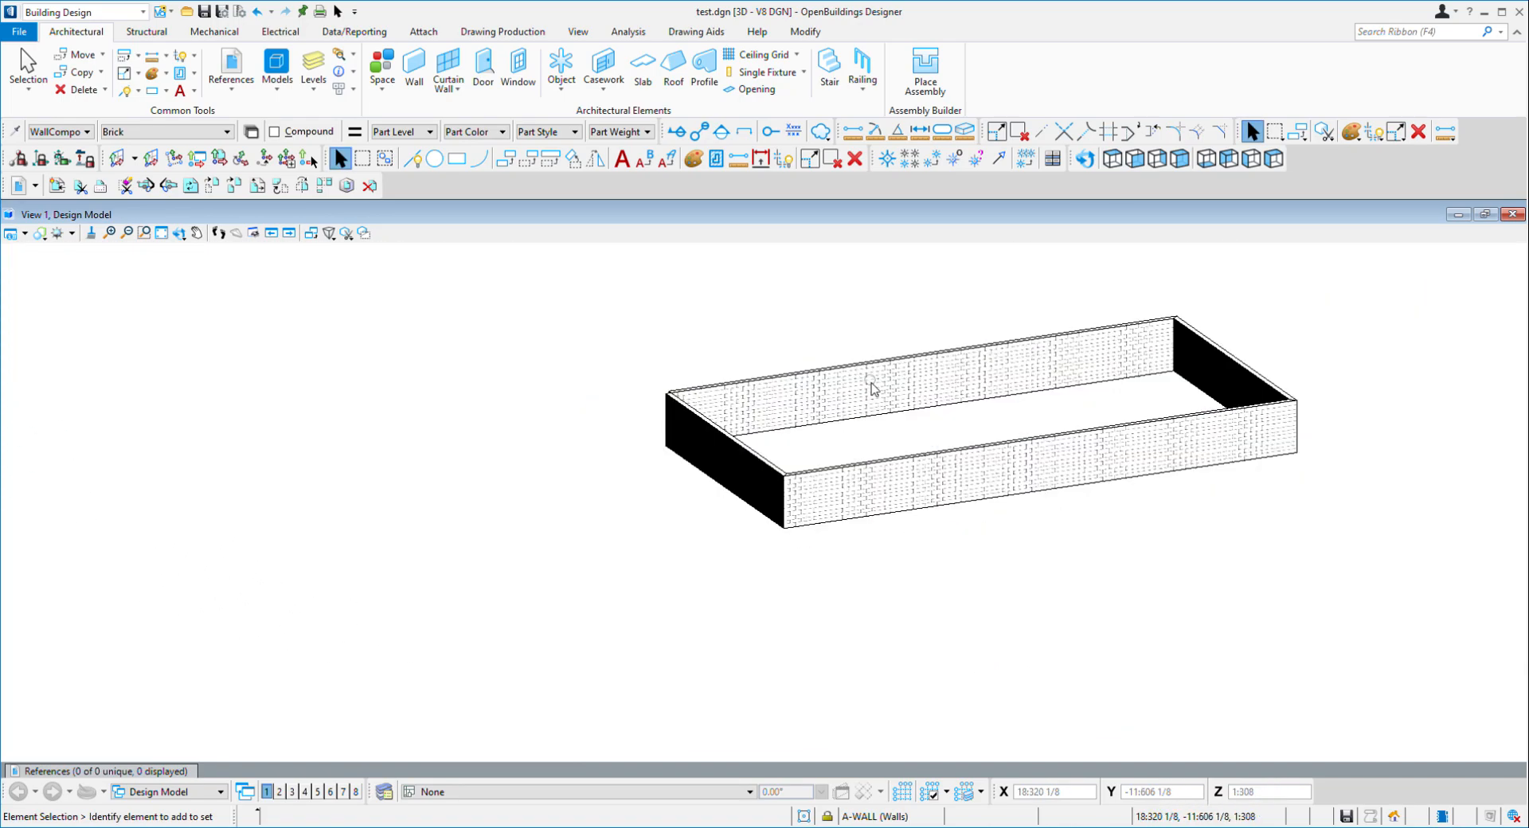
middle_drag(871, 381, 877, 487)
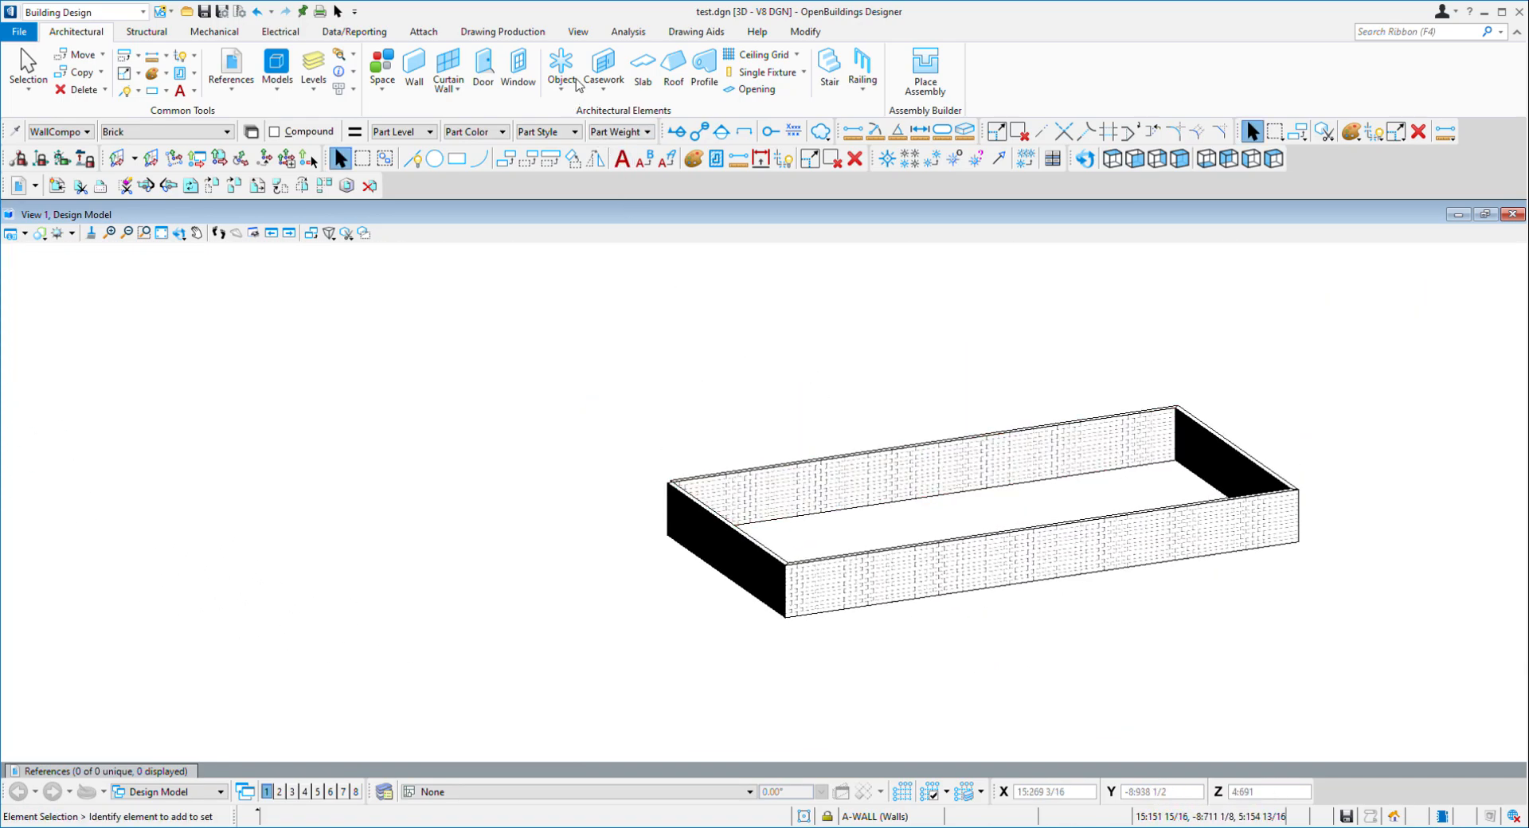
click(865, 454)
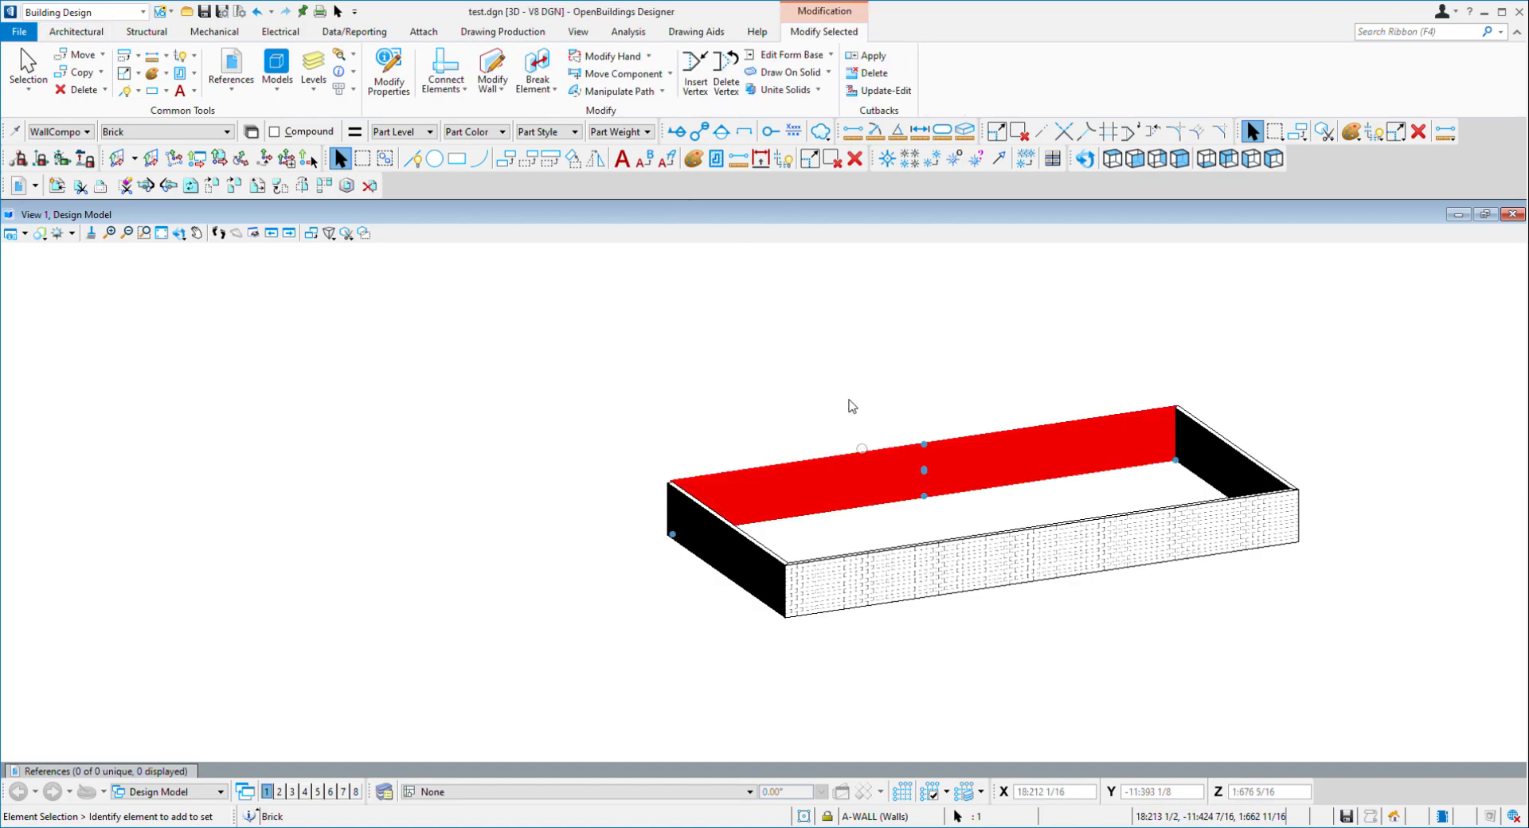
click(844, 443)
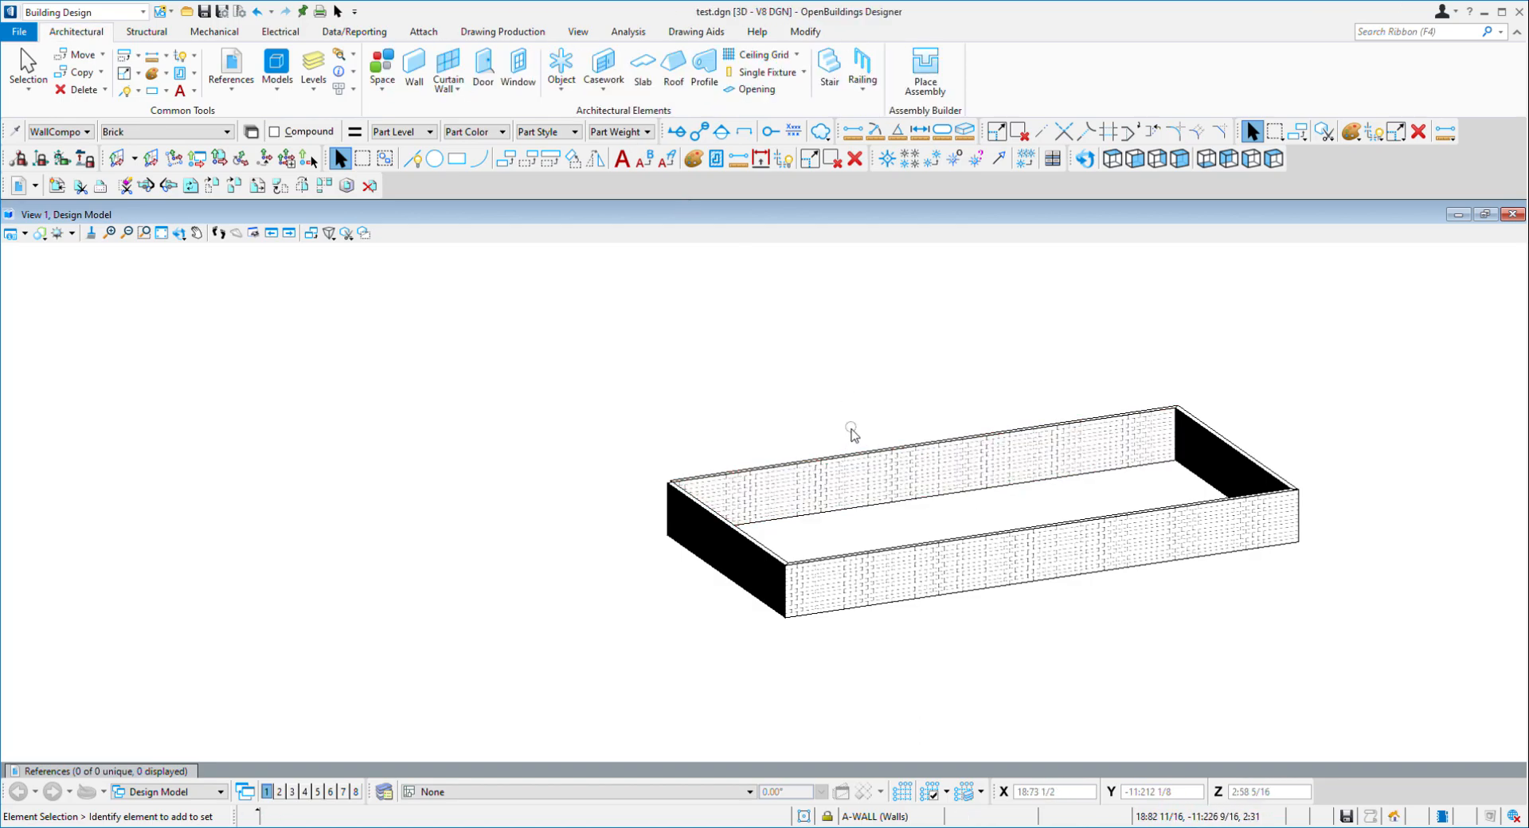
click(852, 456)
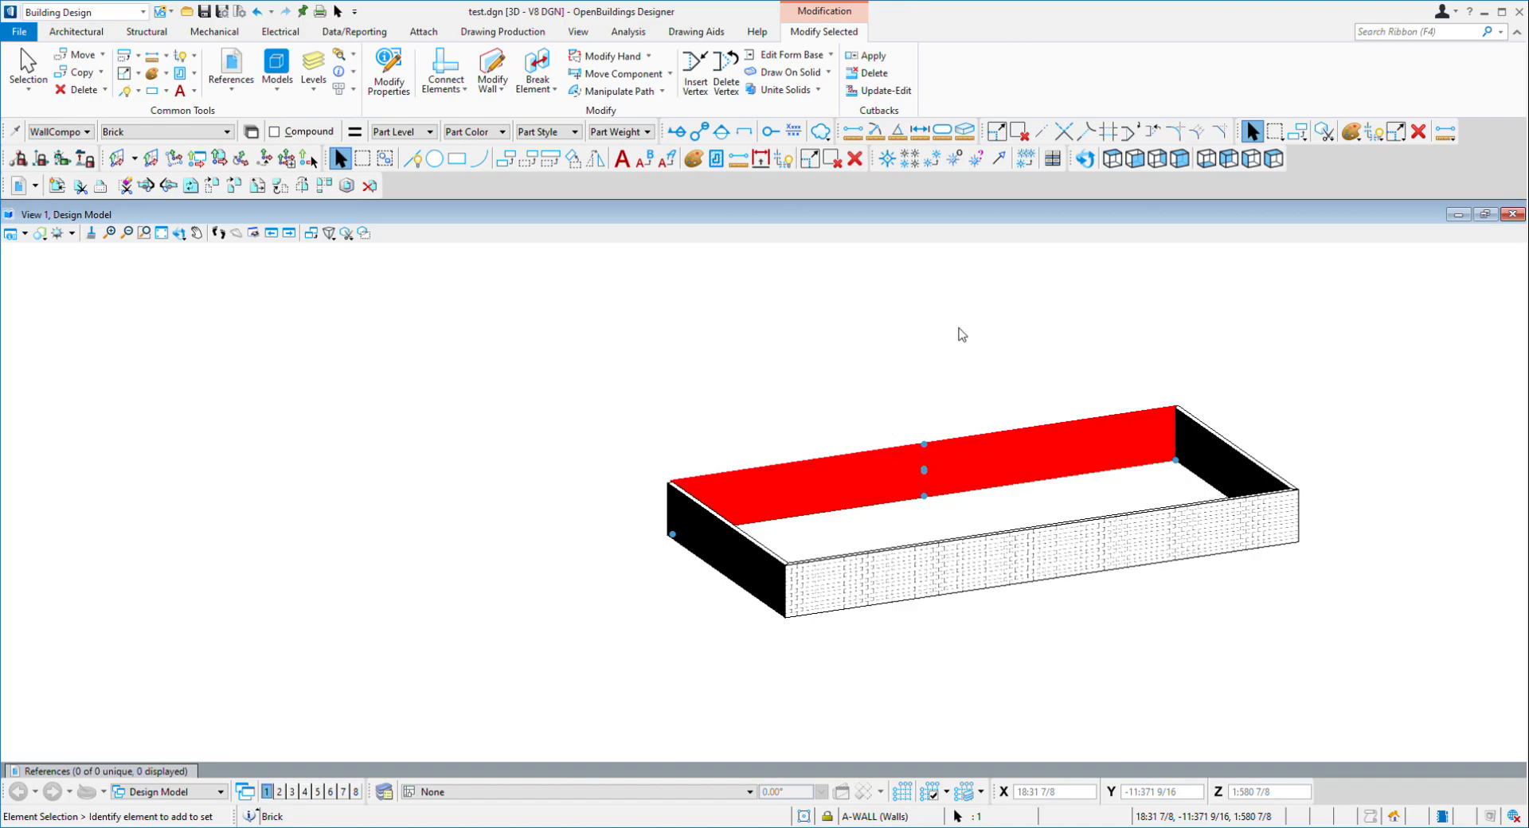
key(F2)
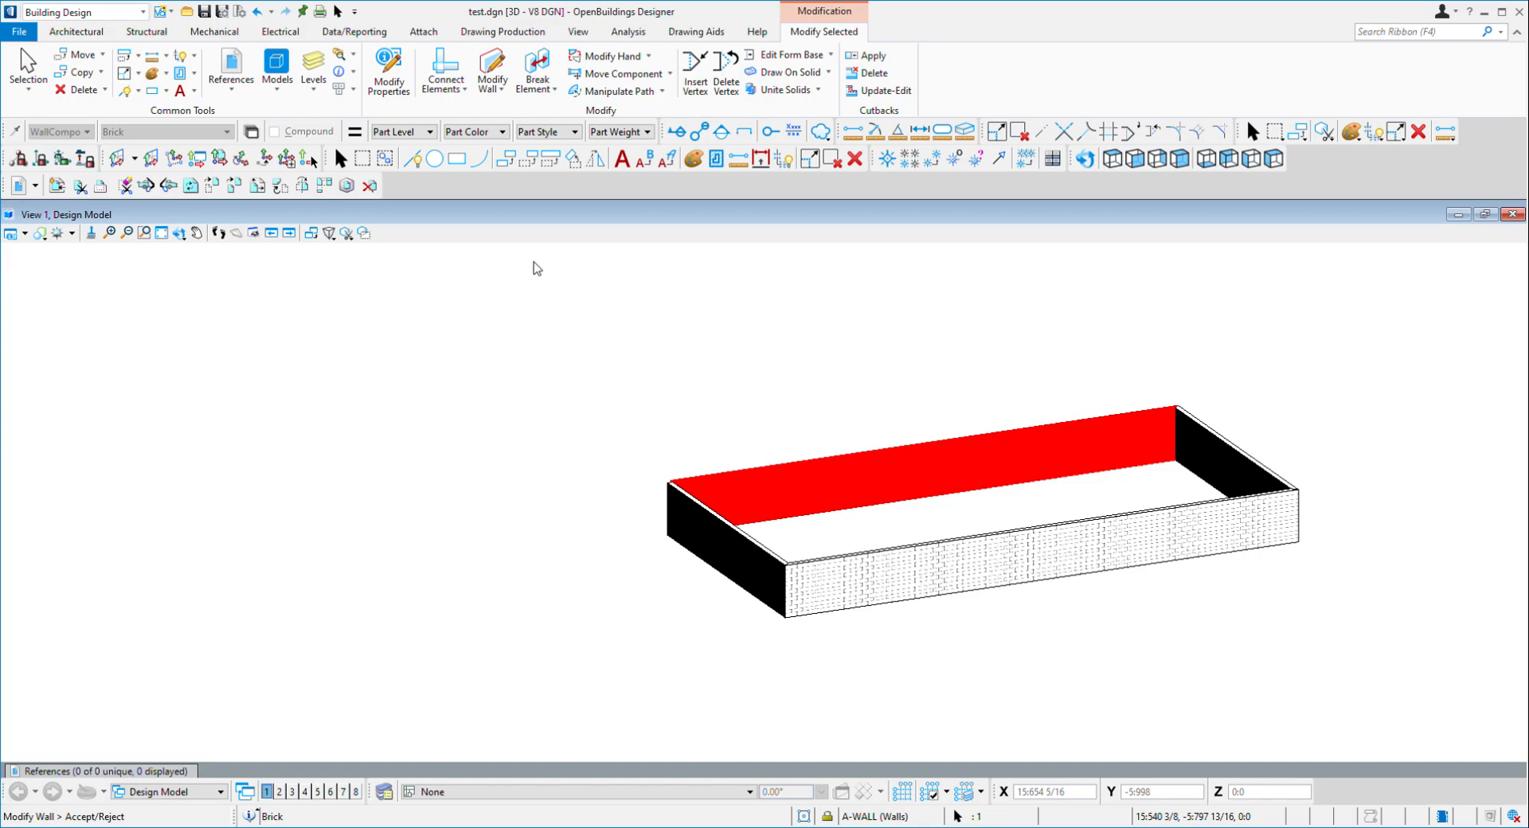
click(709, 354)
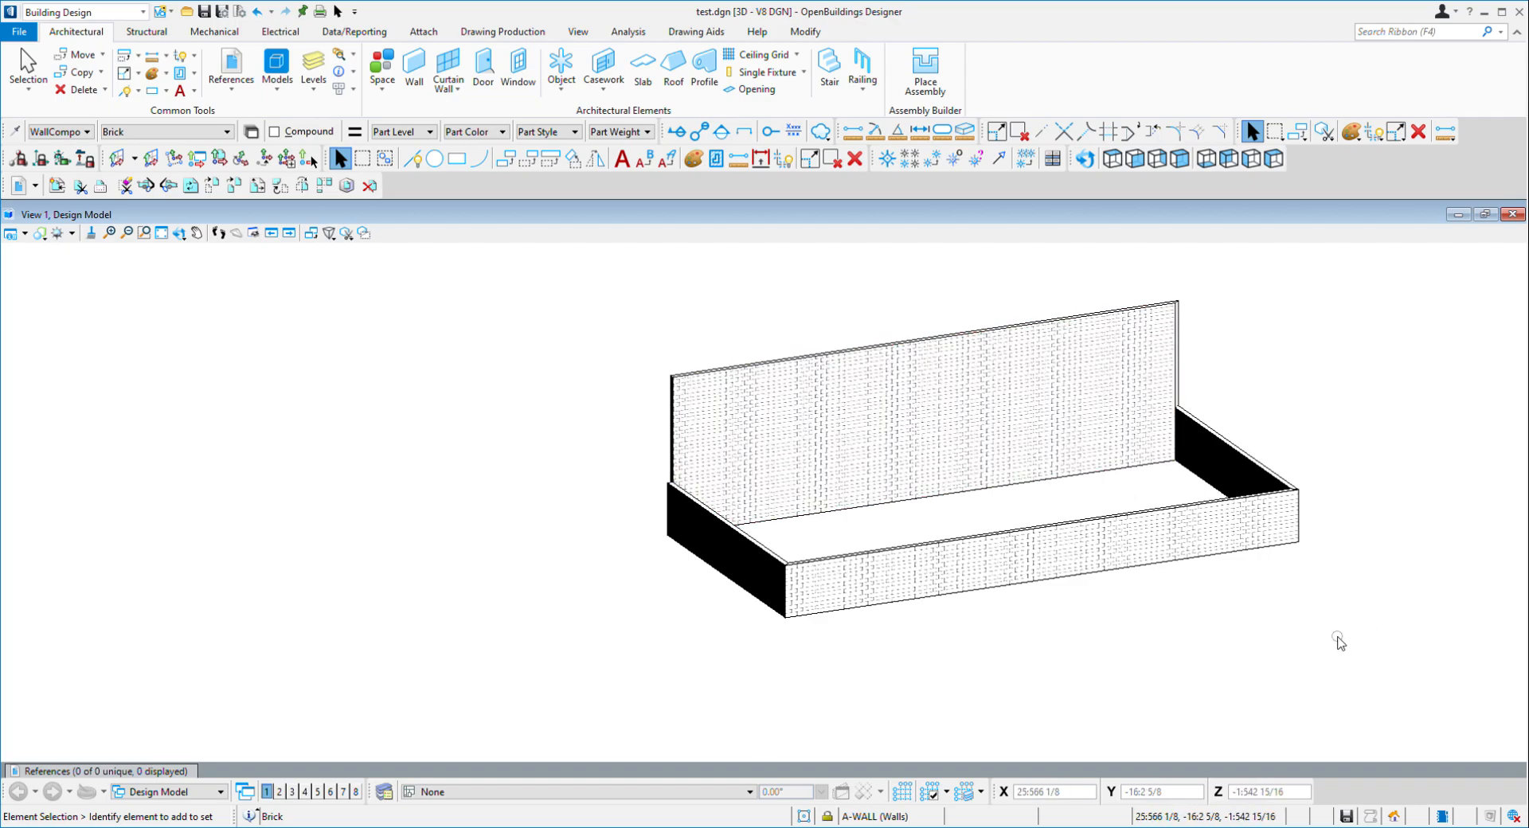
Raise the front wall and both short side walls together to a height of 3:0 with Modify Wall
drag(1340, 647, 1257, 472)
drag(734, 668, 689, 541)
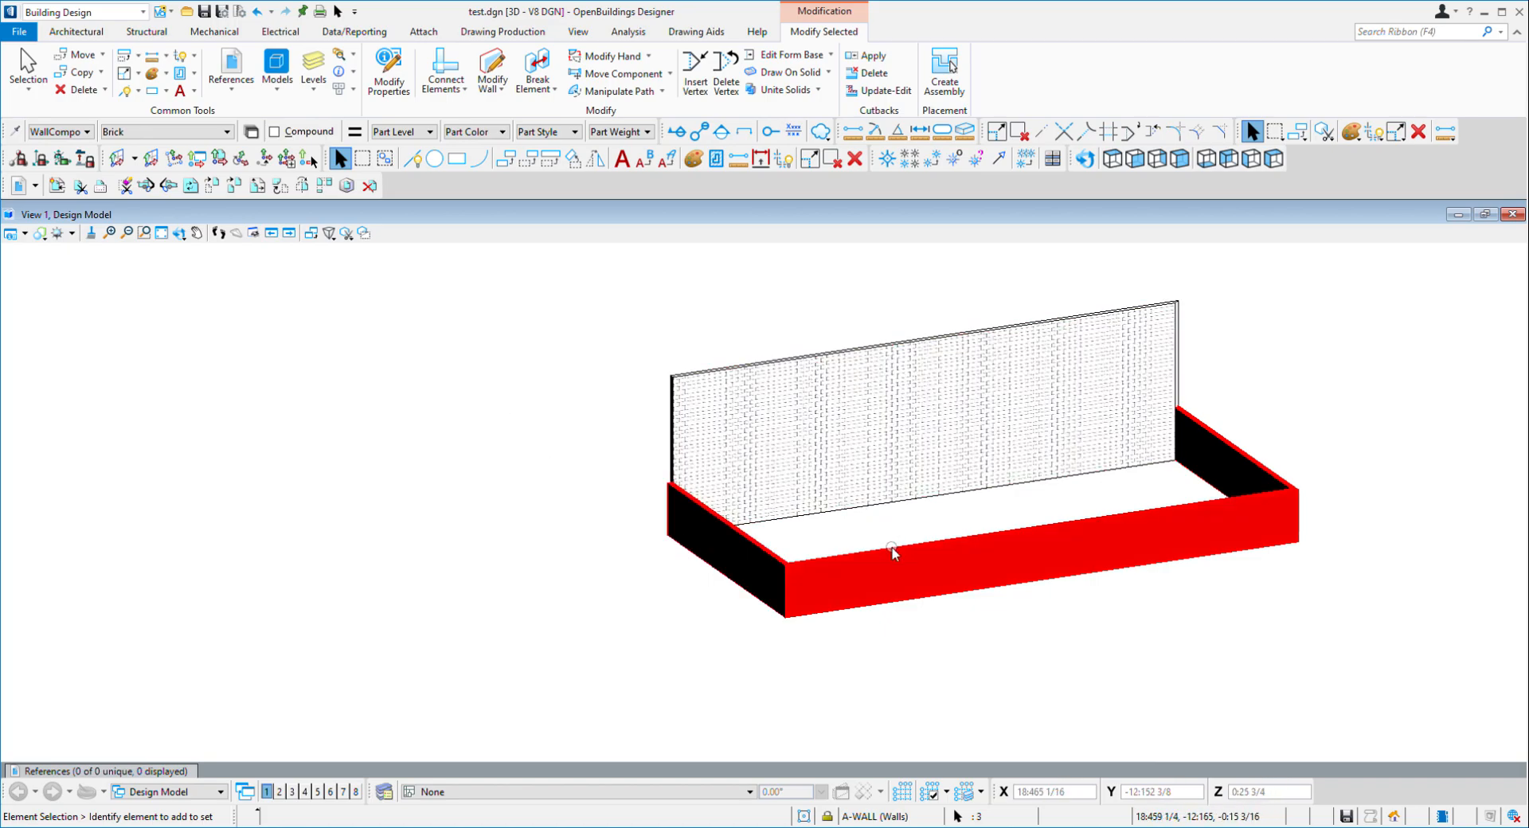
click(984, 175)
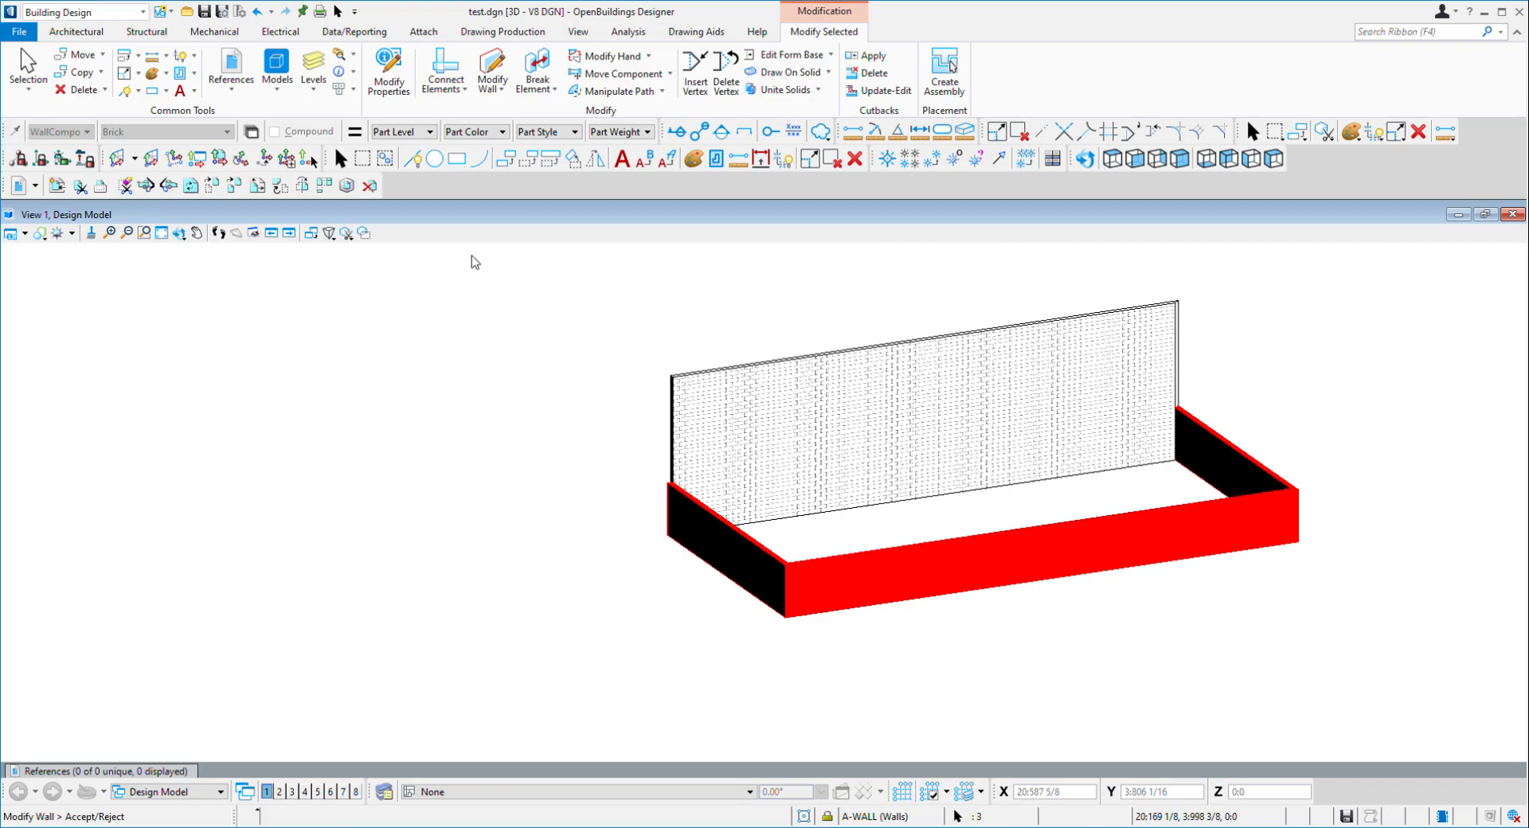
click(757, 290)
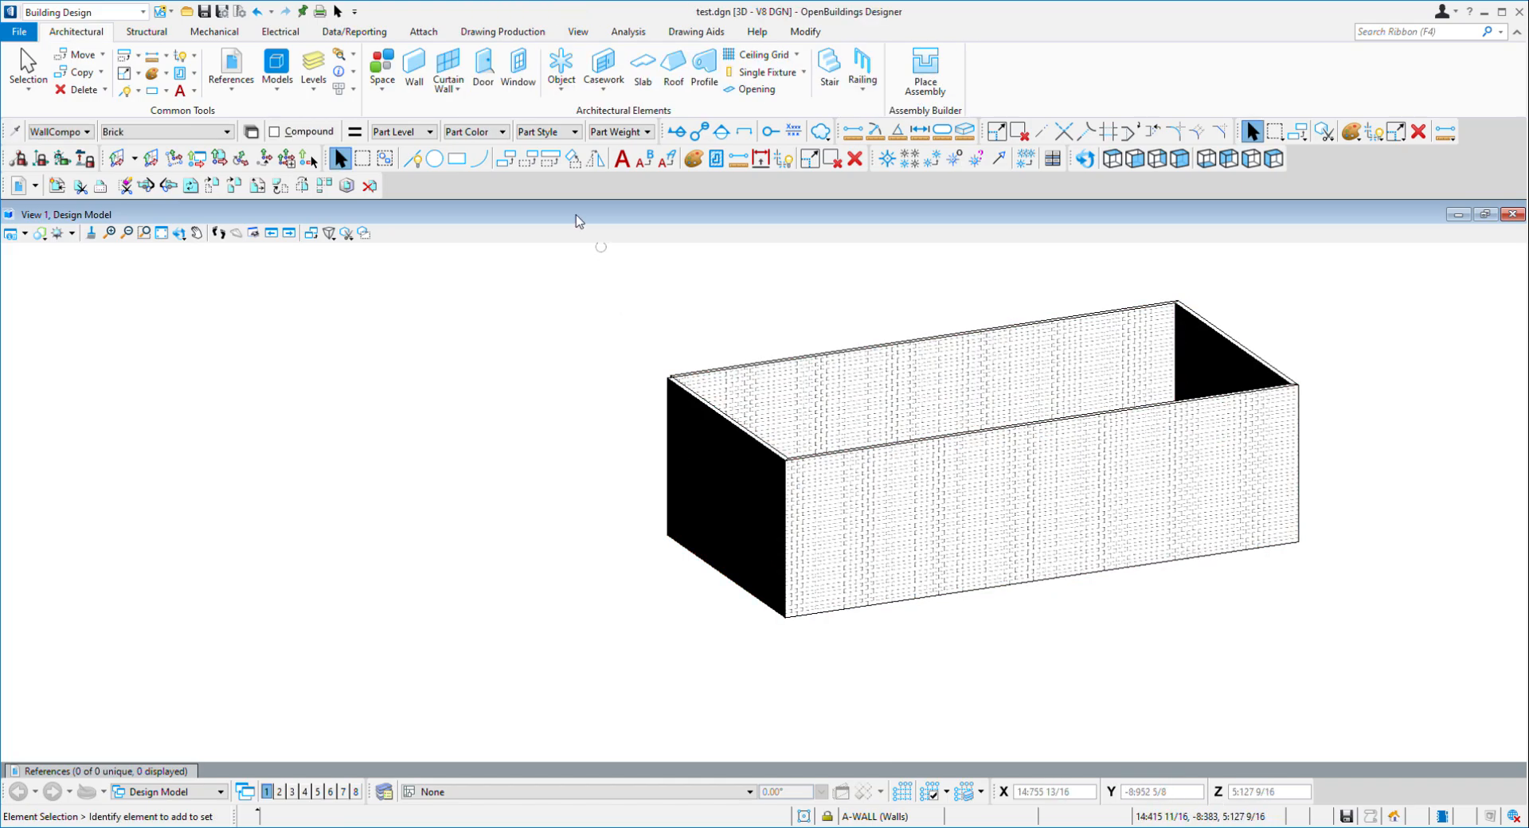
In the top view, measure the thickness of the upper wall at its right-hand corner
middle_drag(682, 261, 471, 302)
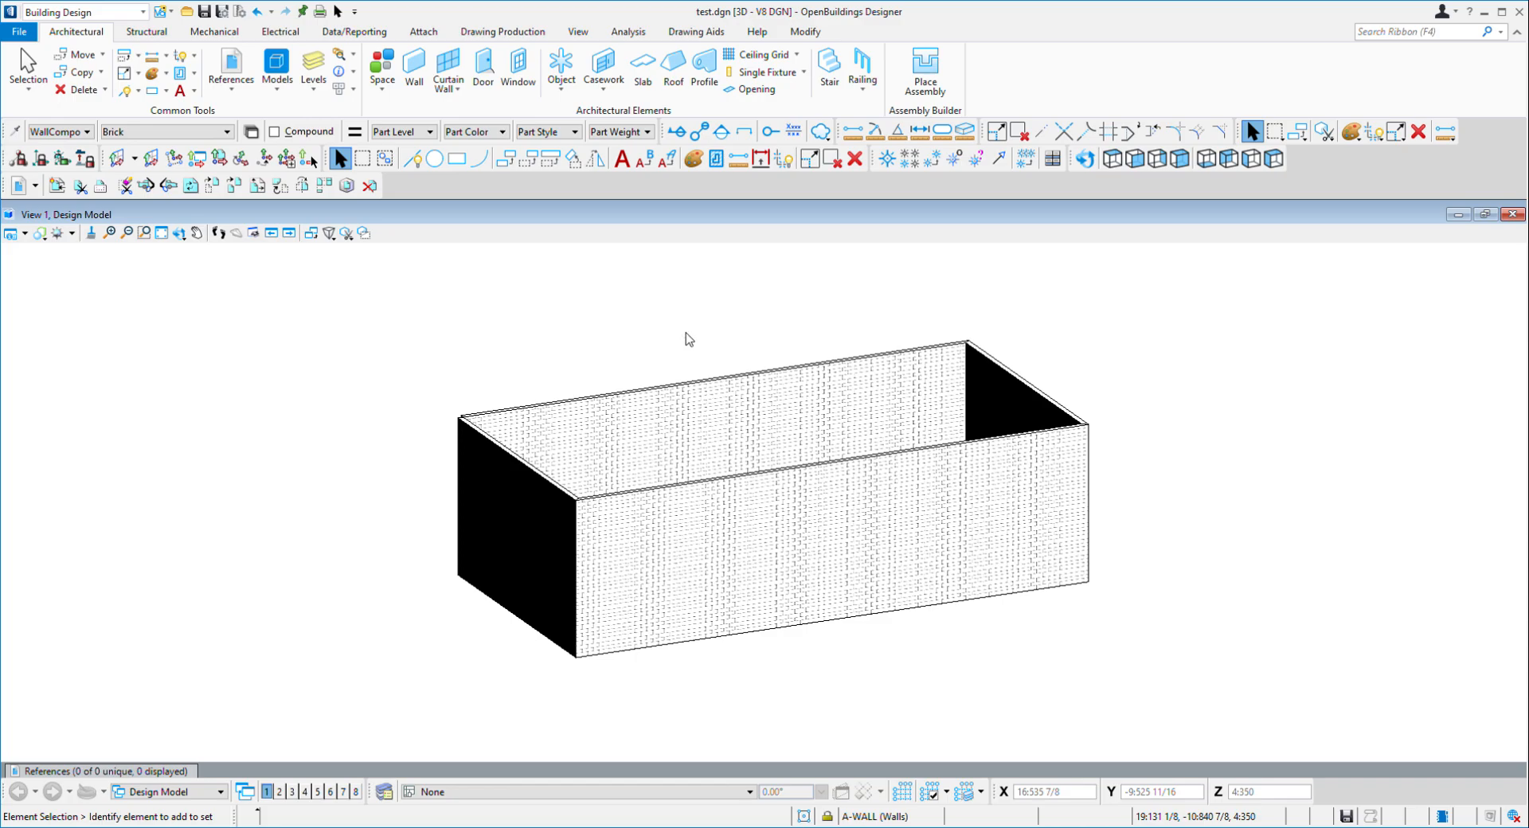
key(t)
shift+middle_drag(518, 652, 949, 611)
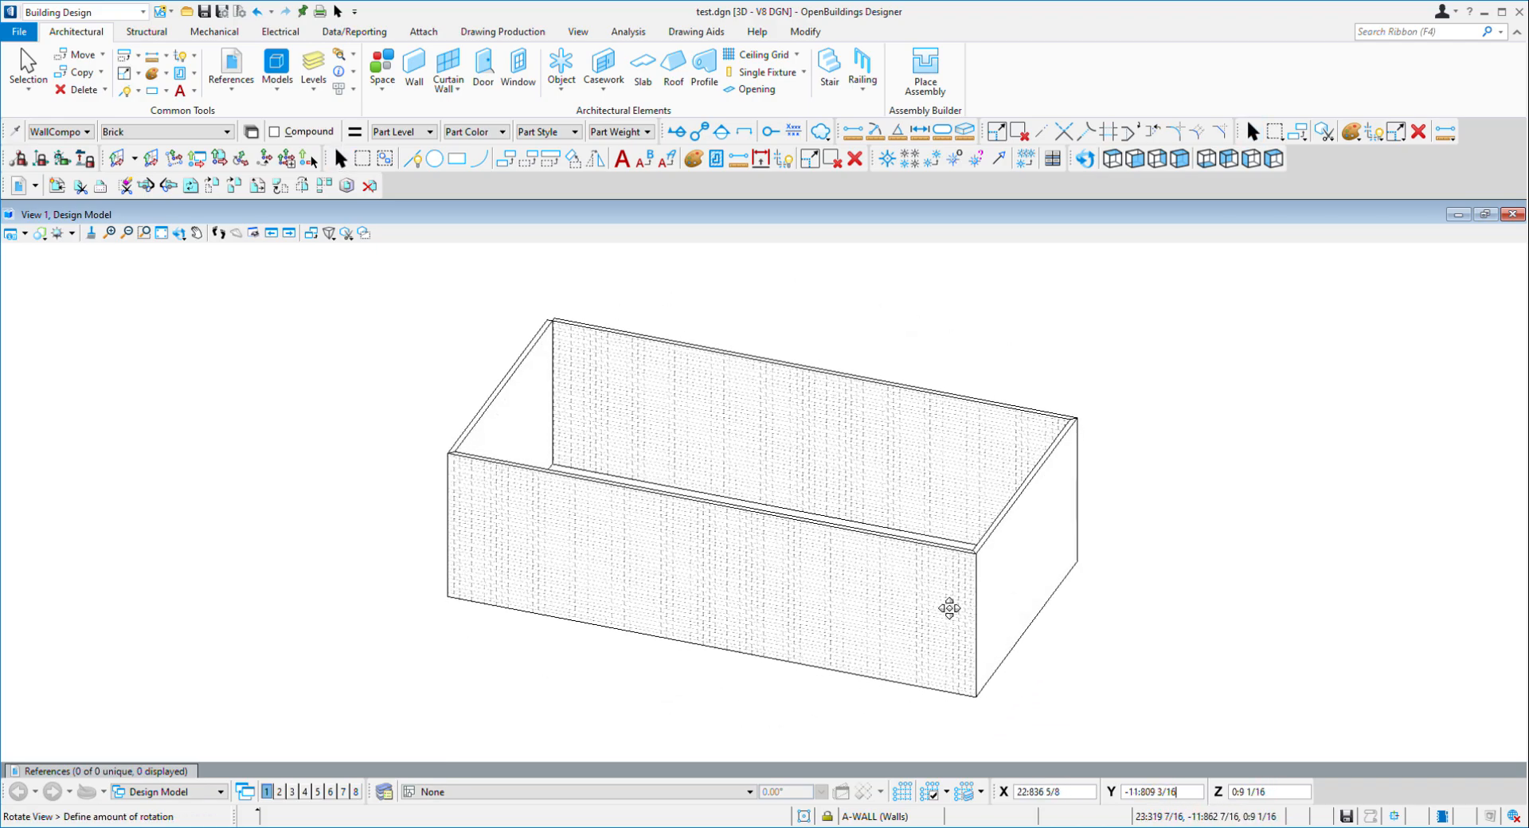
key(F5)
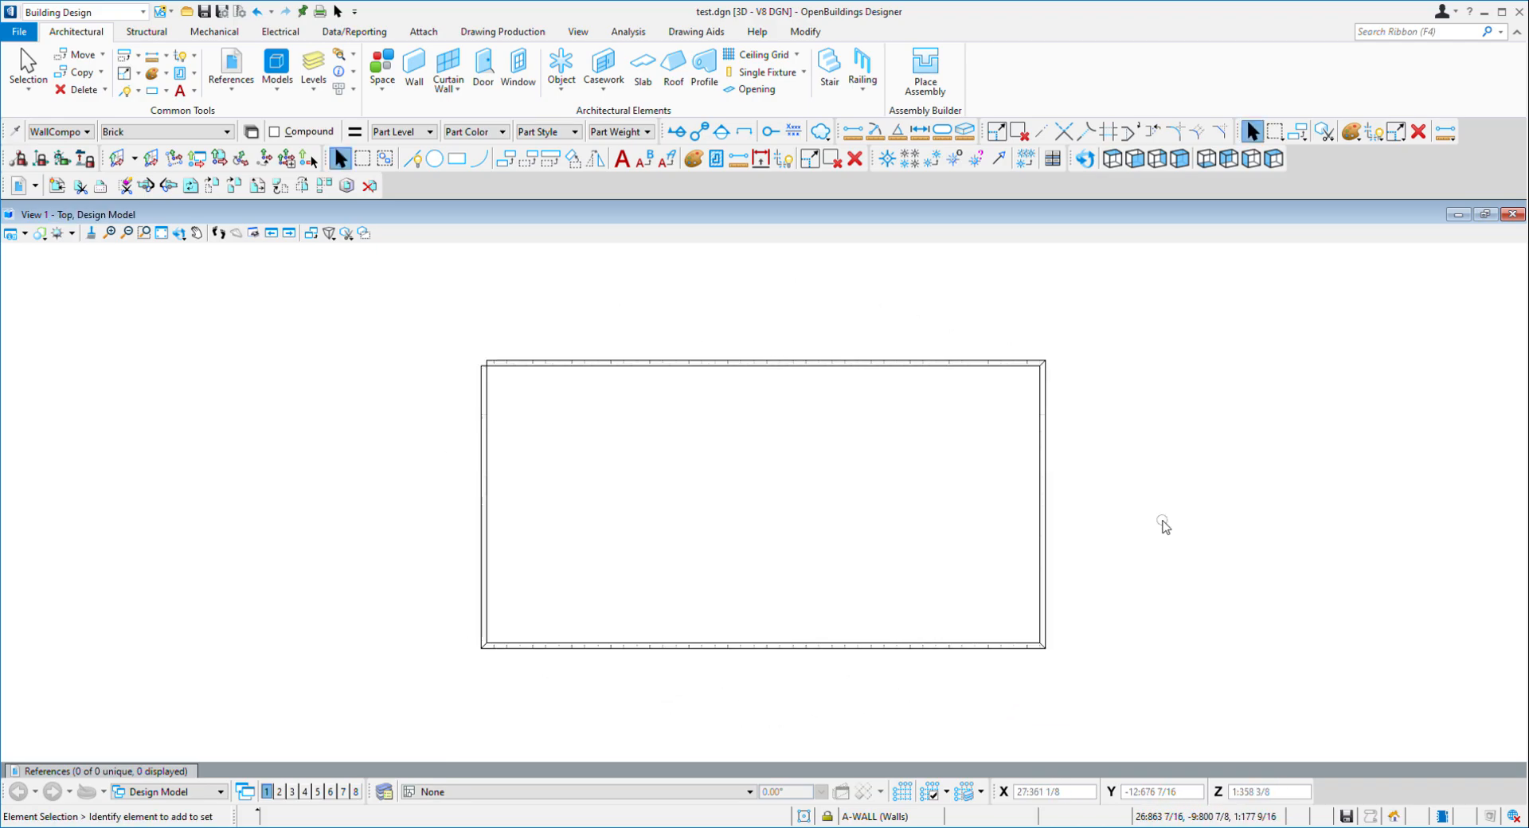
click(853, 131)
scroll(1099, 357, up, 5)
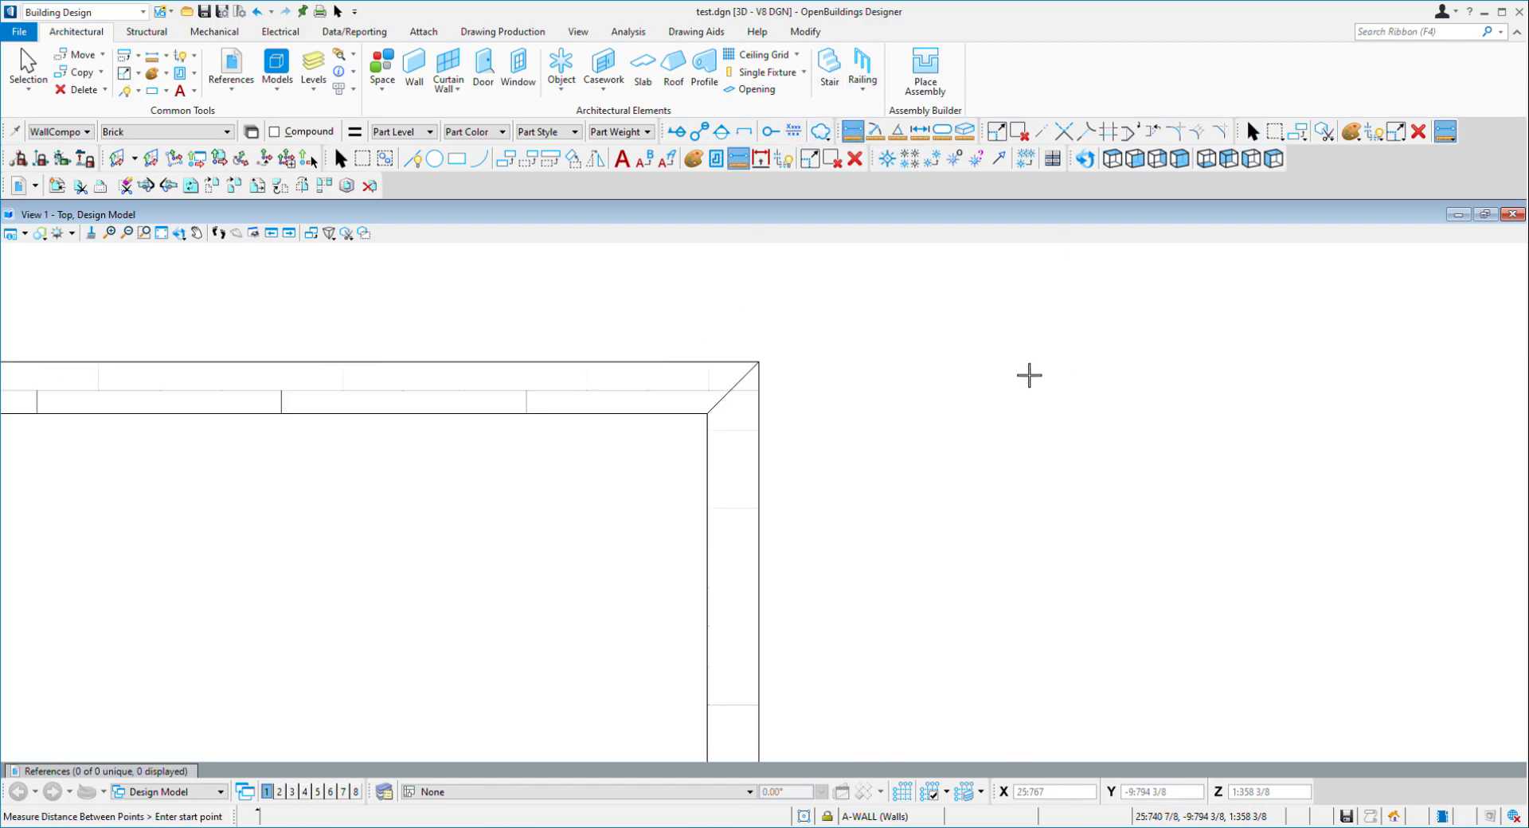
click(707, 413)
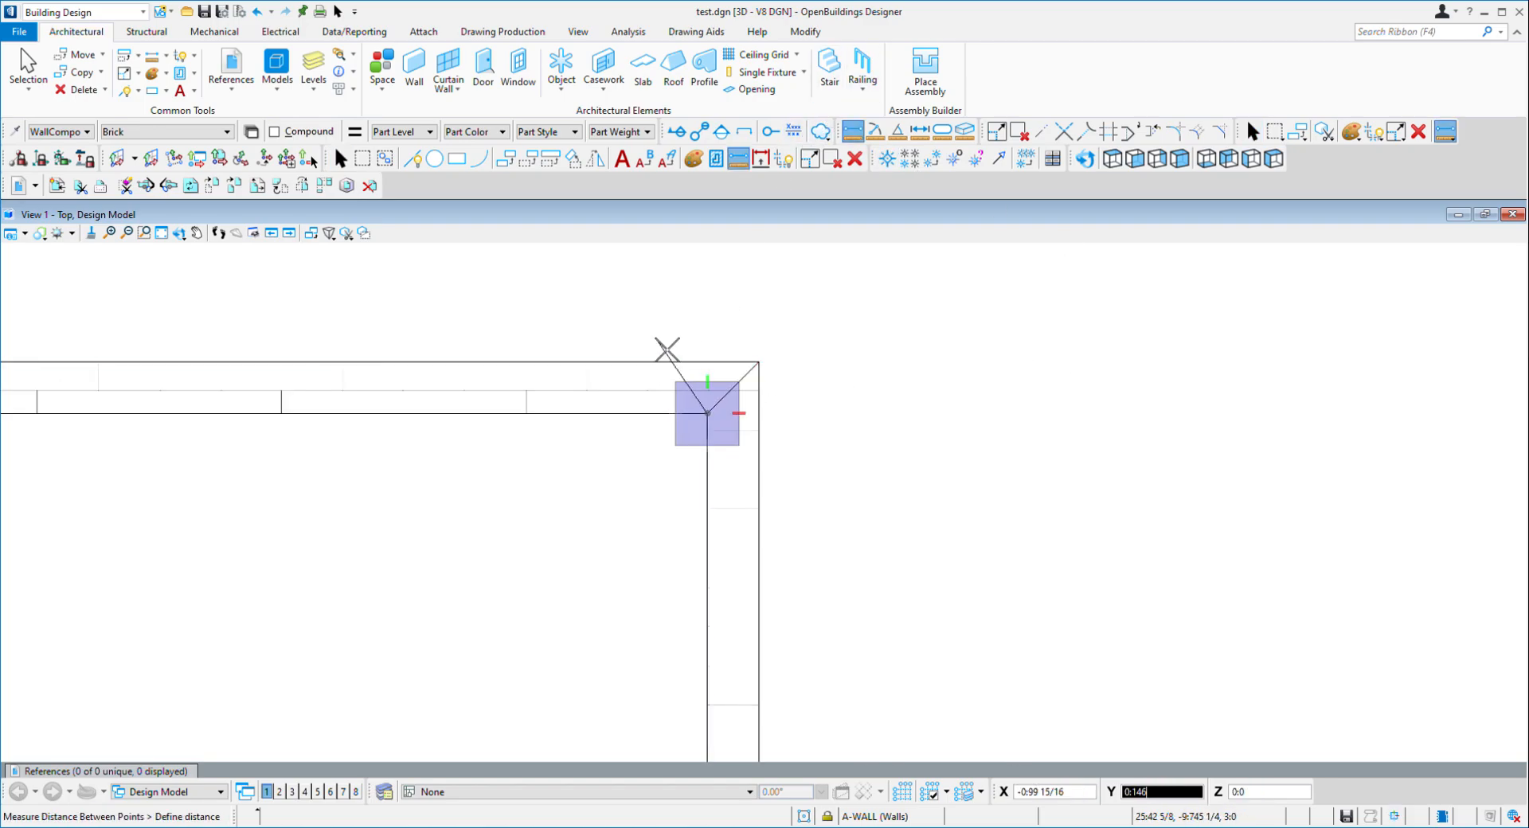
click(708, 360)
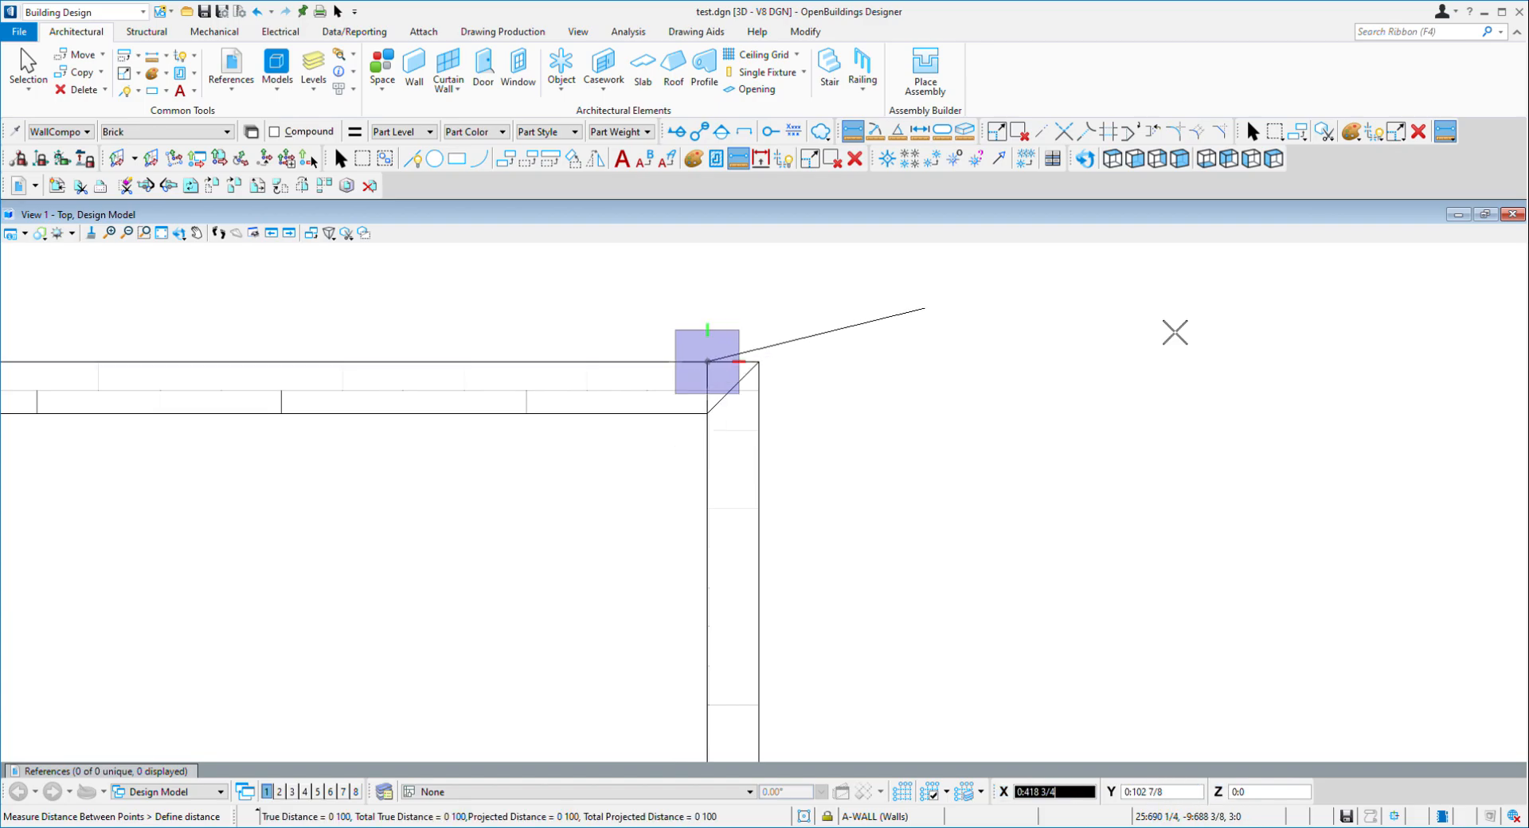
right_click(799, 356)
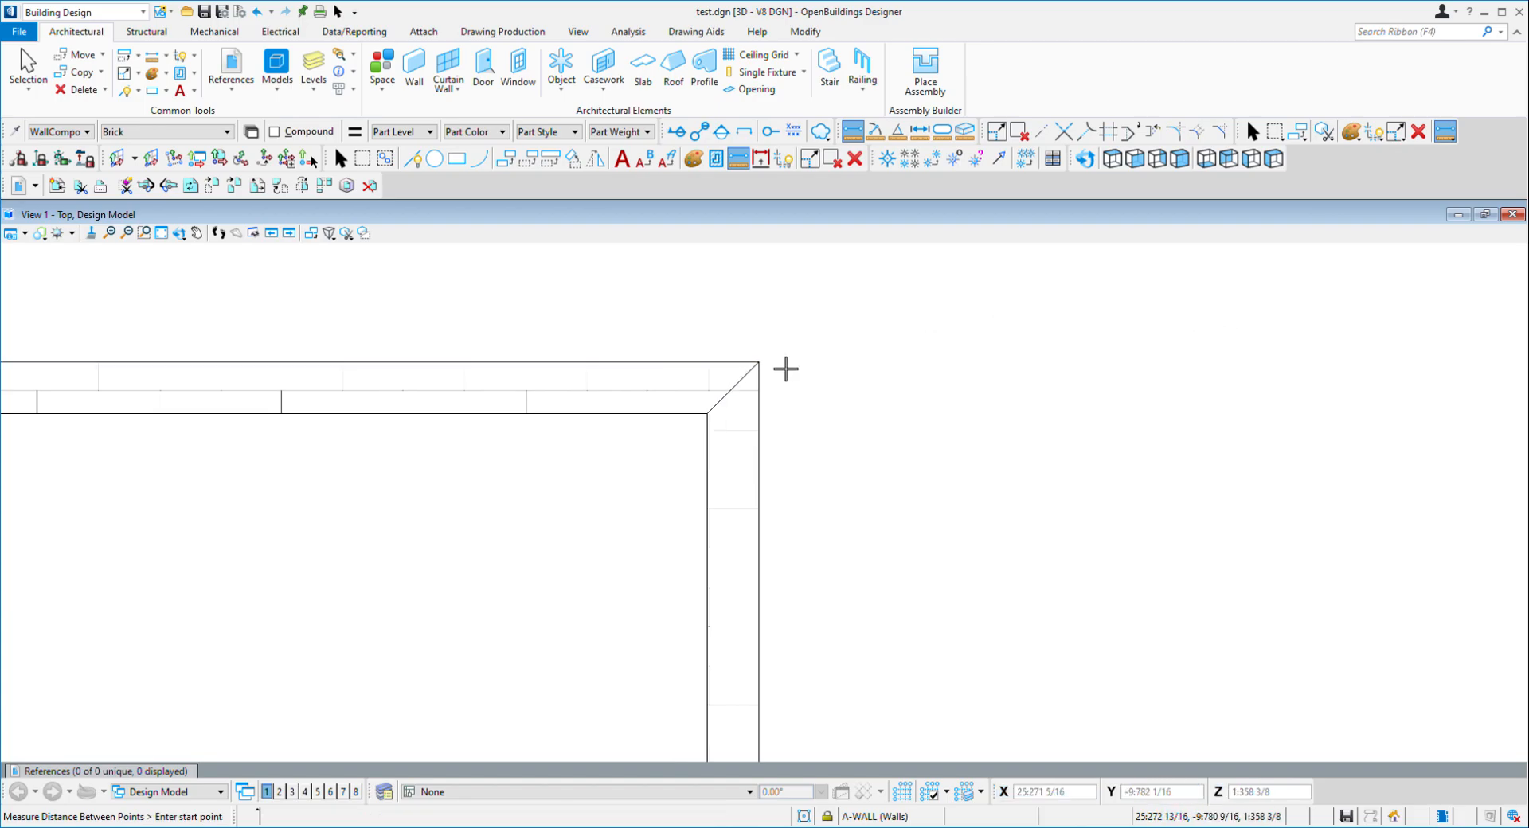
Measure the enclosure's outer width from the upper right-hand outer corner to the lower right-hand outer corner
click(763, 365)
scroll(817, 309, down, 5)
scroll(846, 461, down, 5)
scroll(820, 595, up, 10)
click(913, 575)
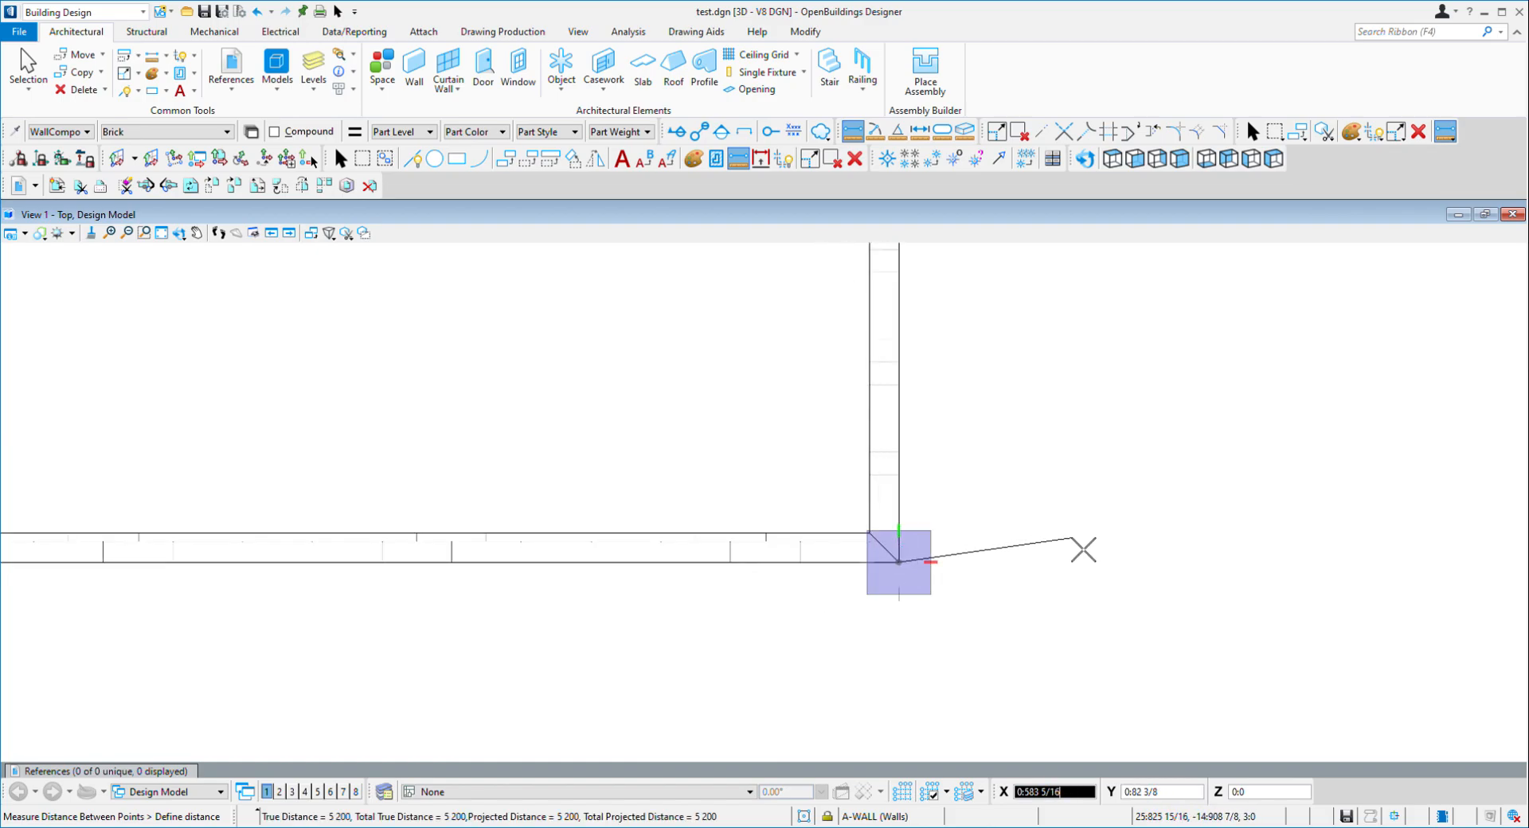
right_click(1084, 550)
Measure the clear inner distance between the lower and upper long walls near their right-hand end
scroll(876, 542, down, 4)
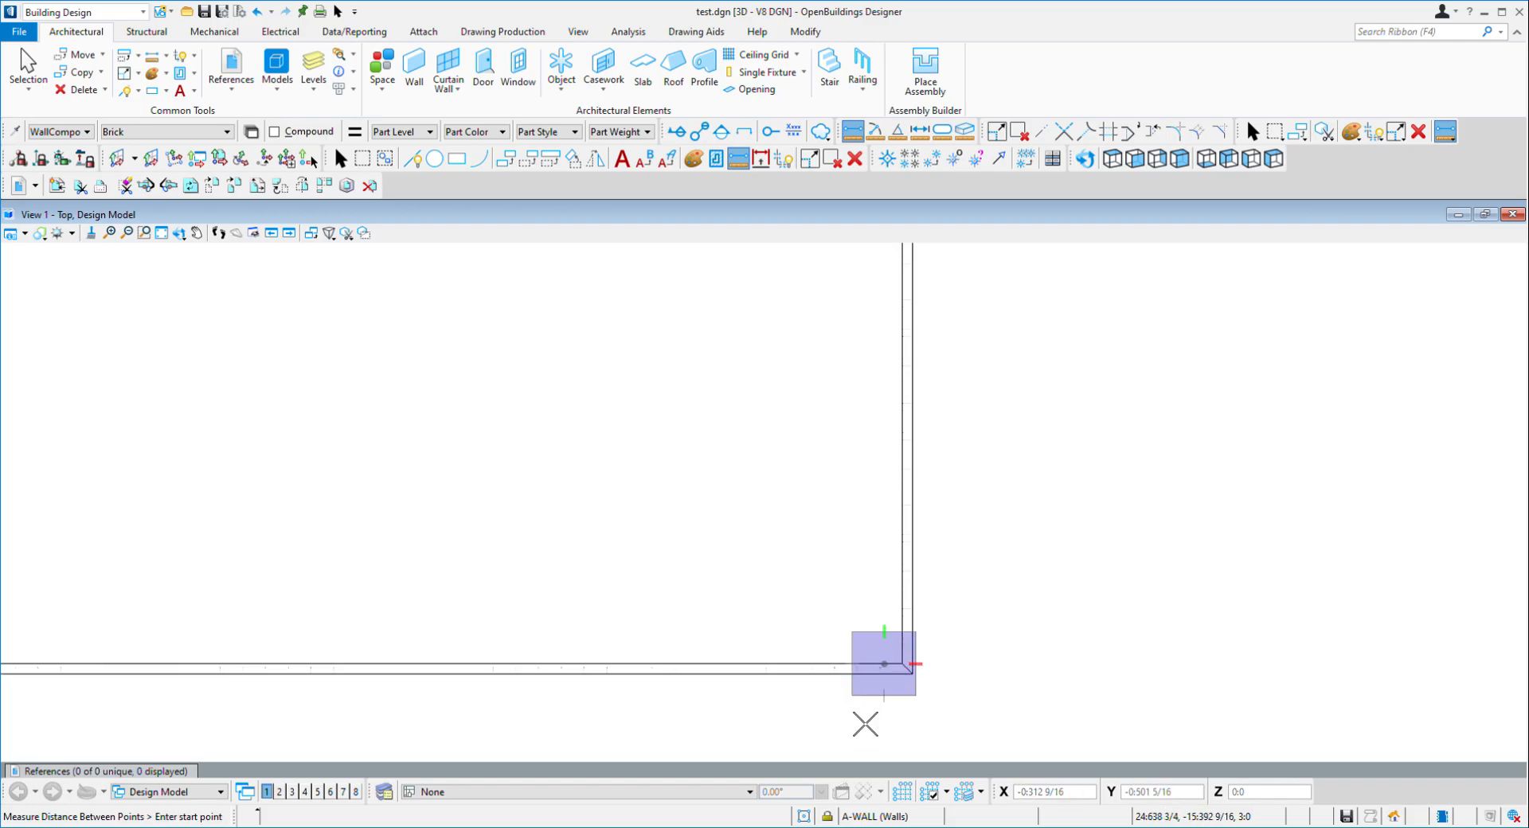
click(871, 668)
scroll(829, 587, down, 4)
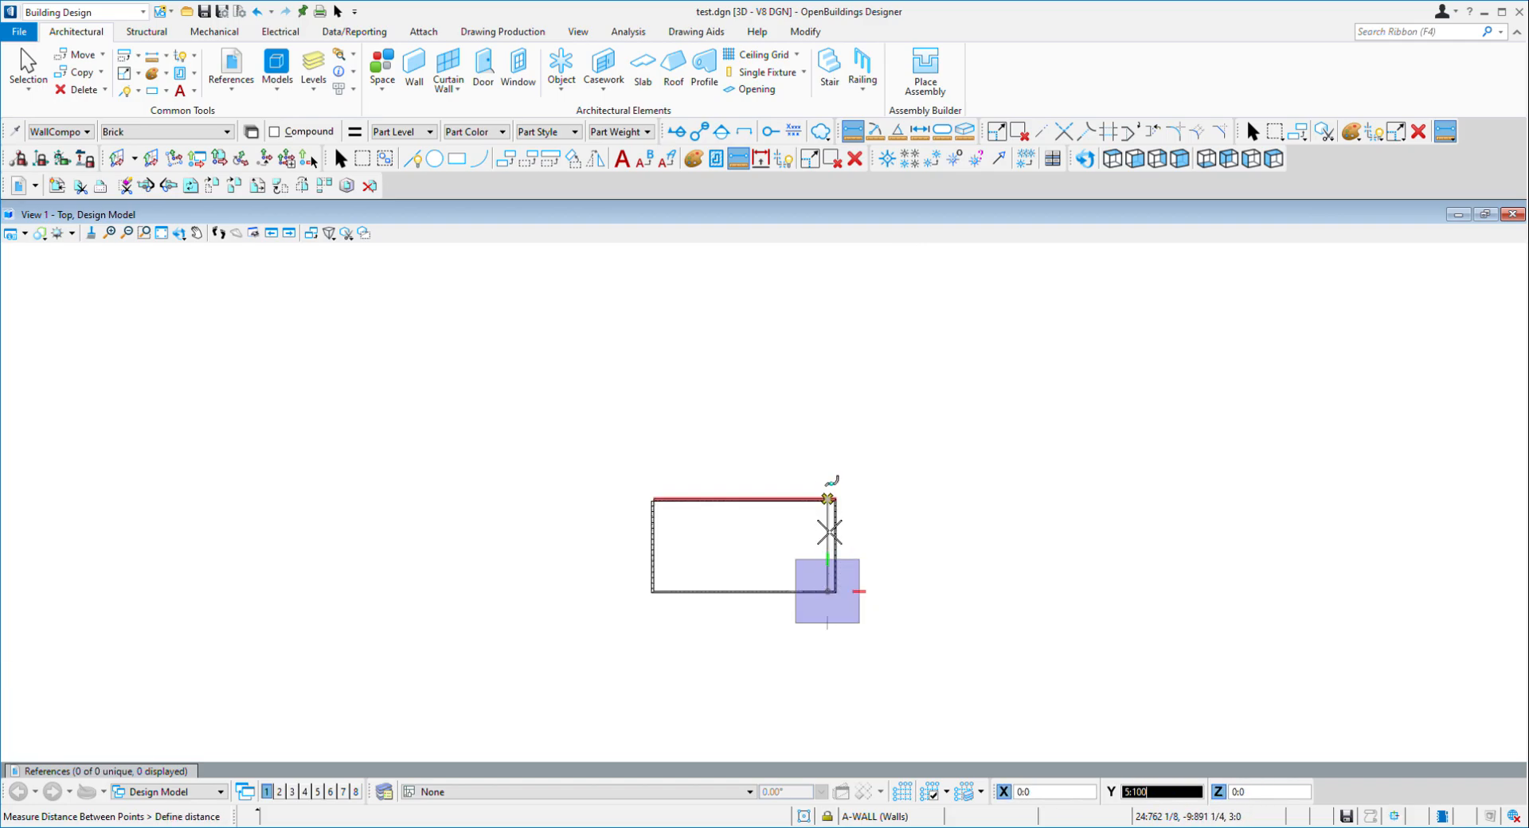
scroll(829, 510, up, 4)
click(885, 423)
right_click(864, 494)
Measure the clear inner length of the enclosure between the faces of the right and left short walls
click(913, 527)
scroll(1113, 467, down, 3)
scroll(748, 494, down, 2)
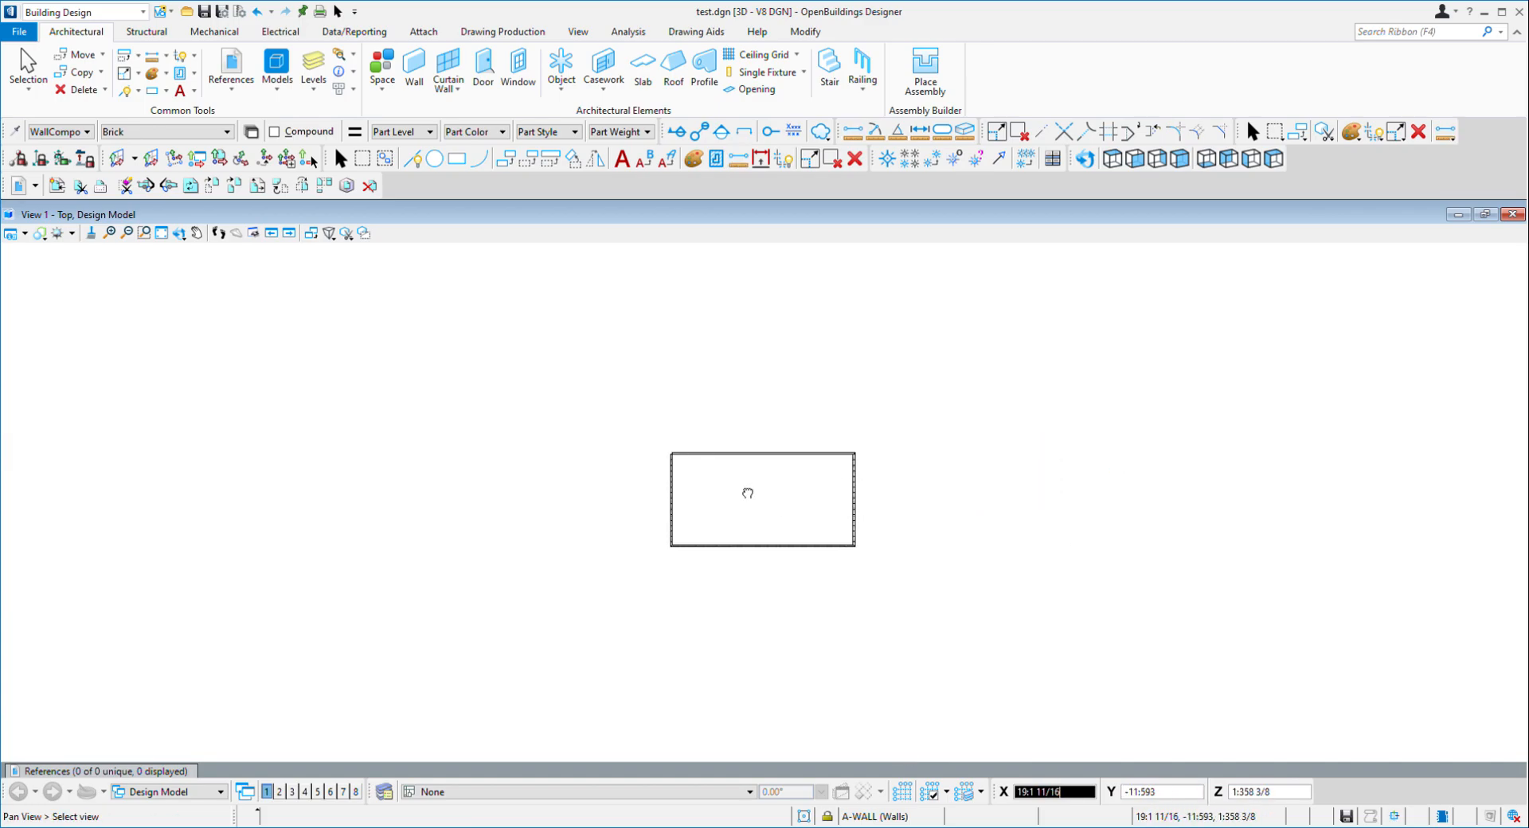
scroll(751, 501, up, 5)
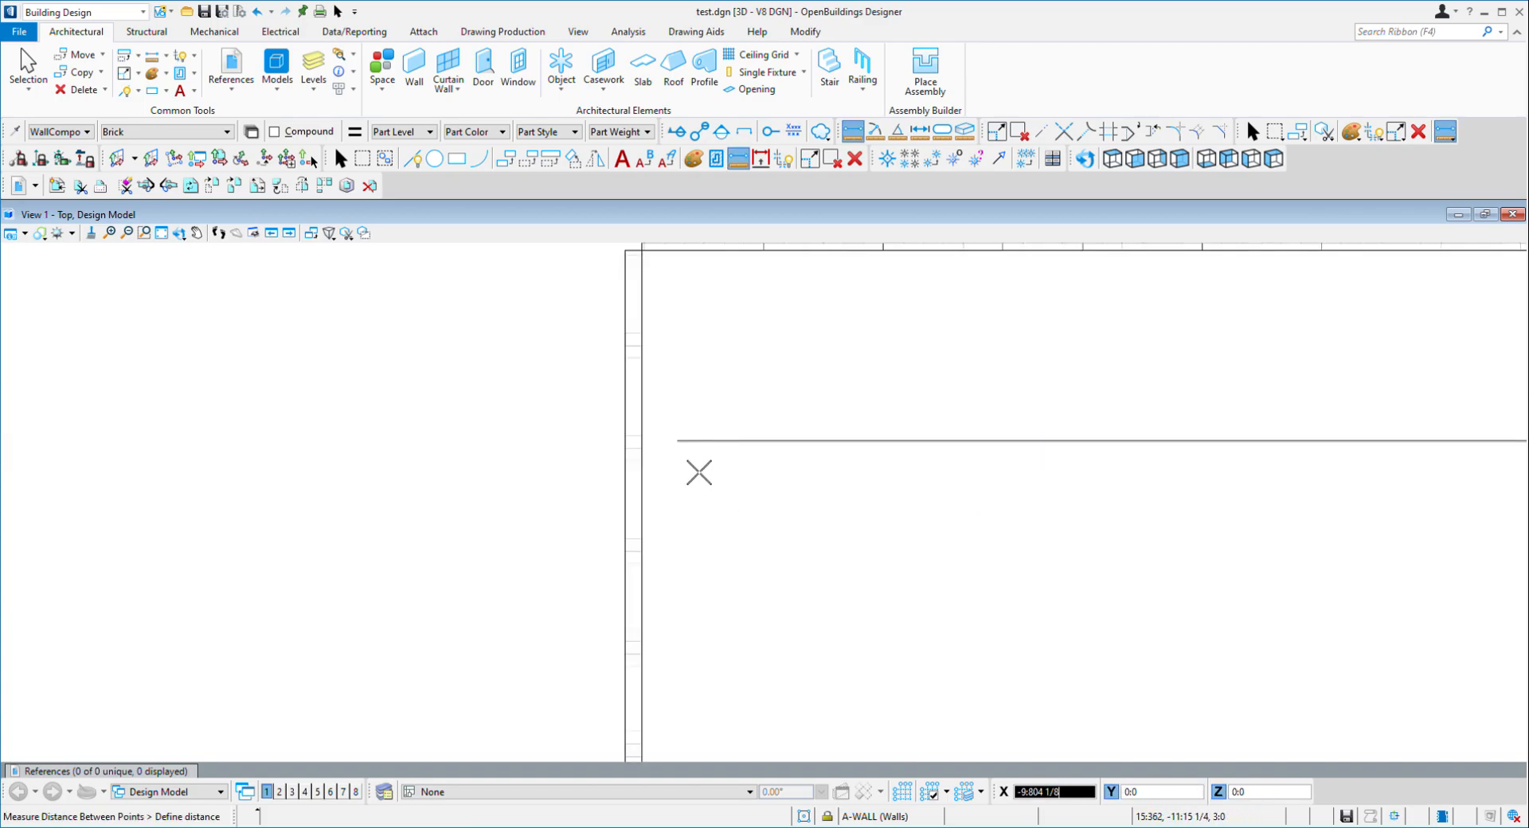
click(657, 447)
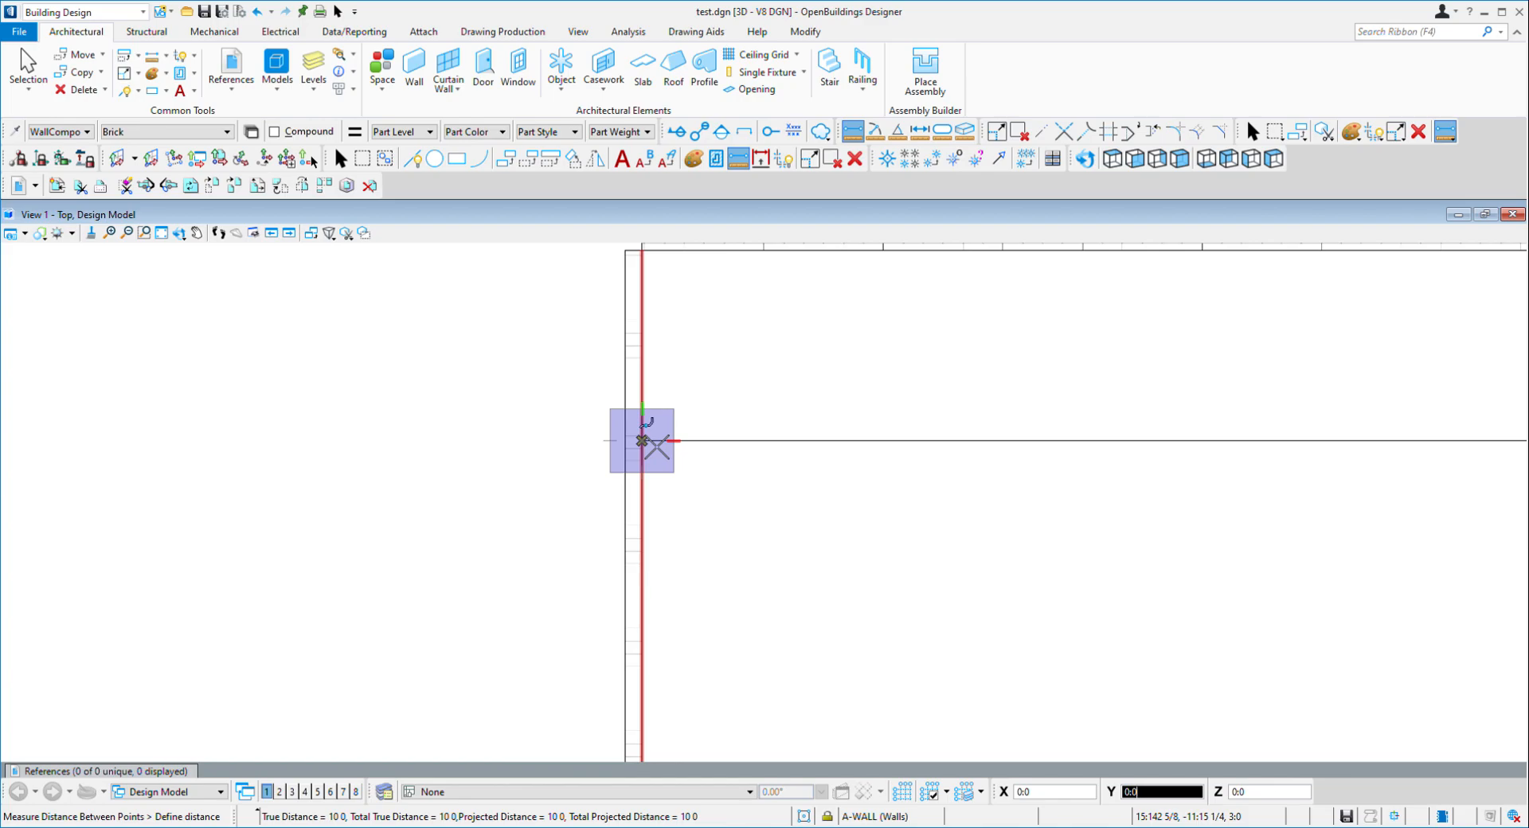
right_click(772, 503)
Measure the thickness of the left short wall from its outer to its inner face
scroll(594, 467, down, 4)
scroll(621, 600, up, 4)
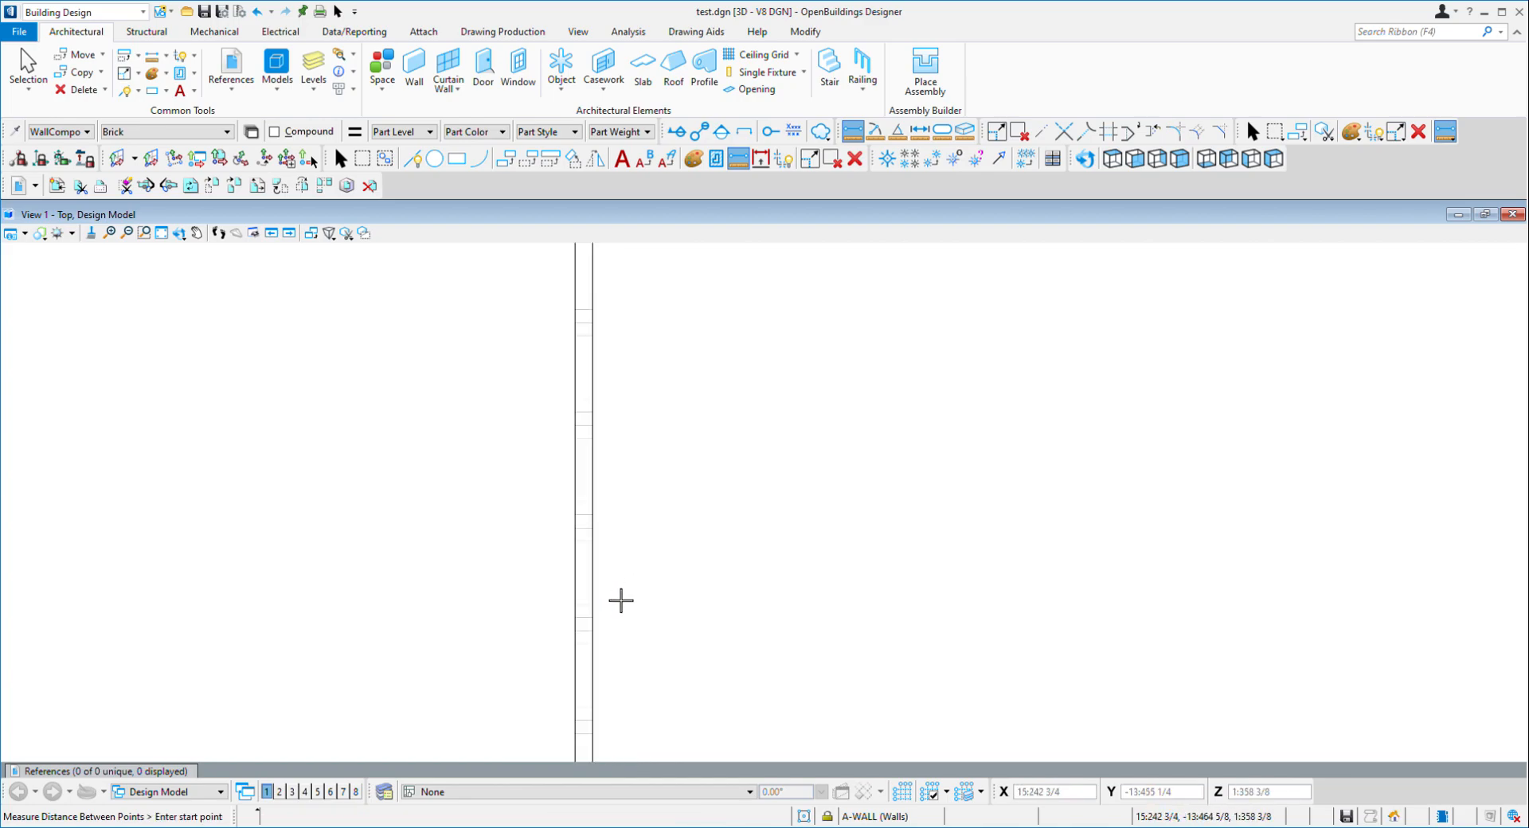
click(583, 579)
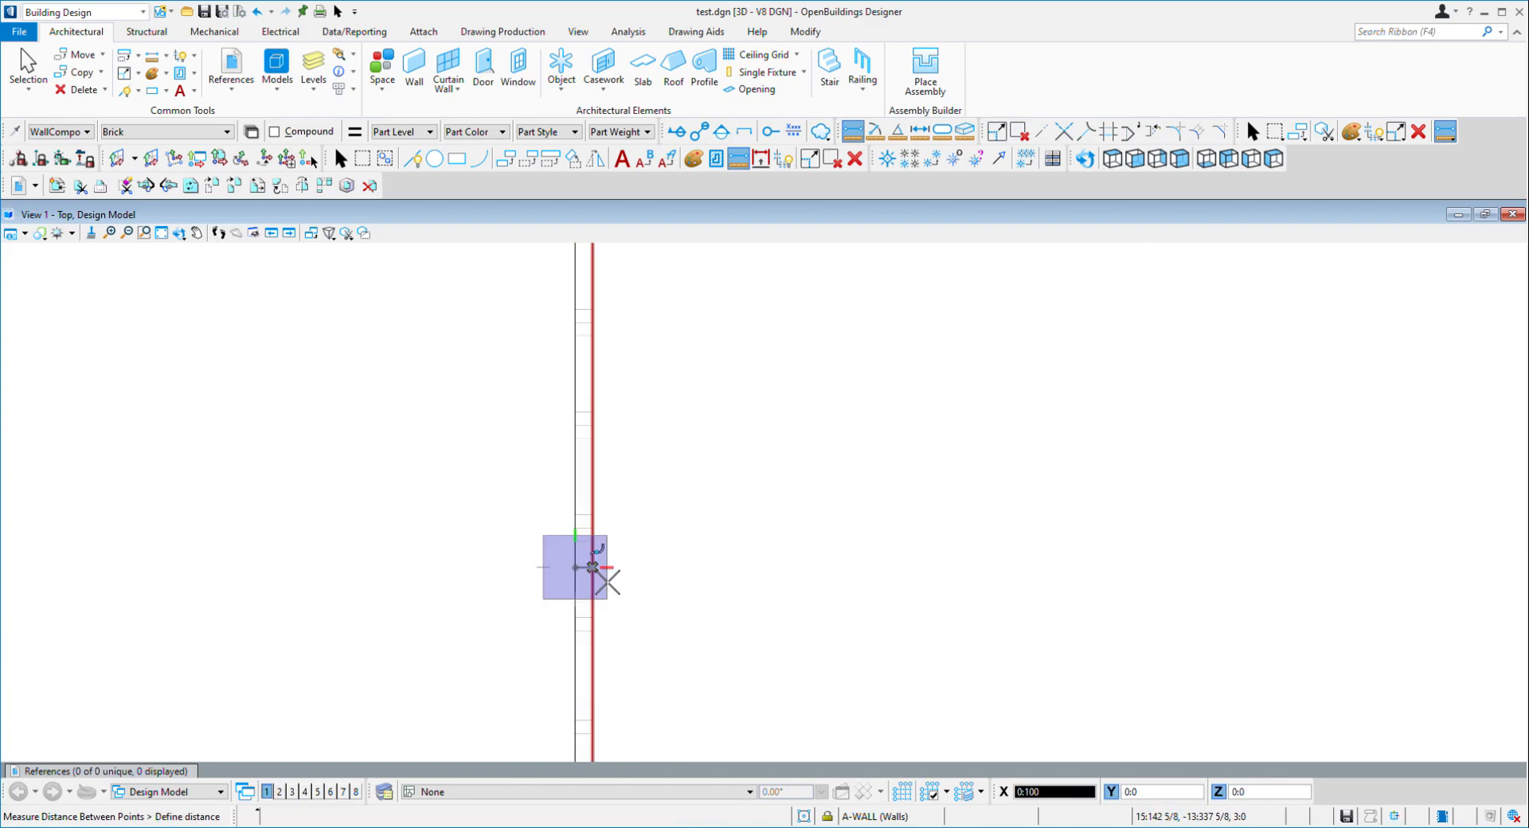
right_click(734, 517)
key(Escape)
Rotate the view to show the four brick walls in 3D
scroll(457, 602, down, 5)
shift+middle_drag(457, 604, 674, 441)
middle_drag(598, 543, 779, 405)
scroll(740, 423, up, 5)
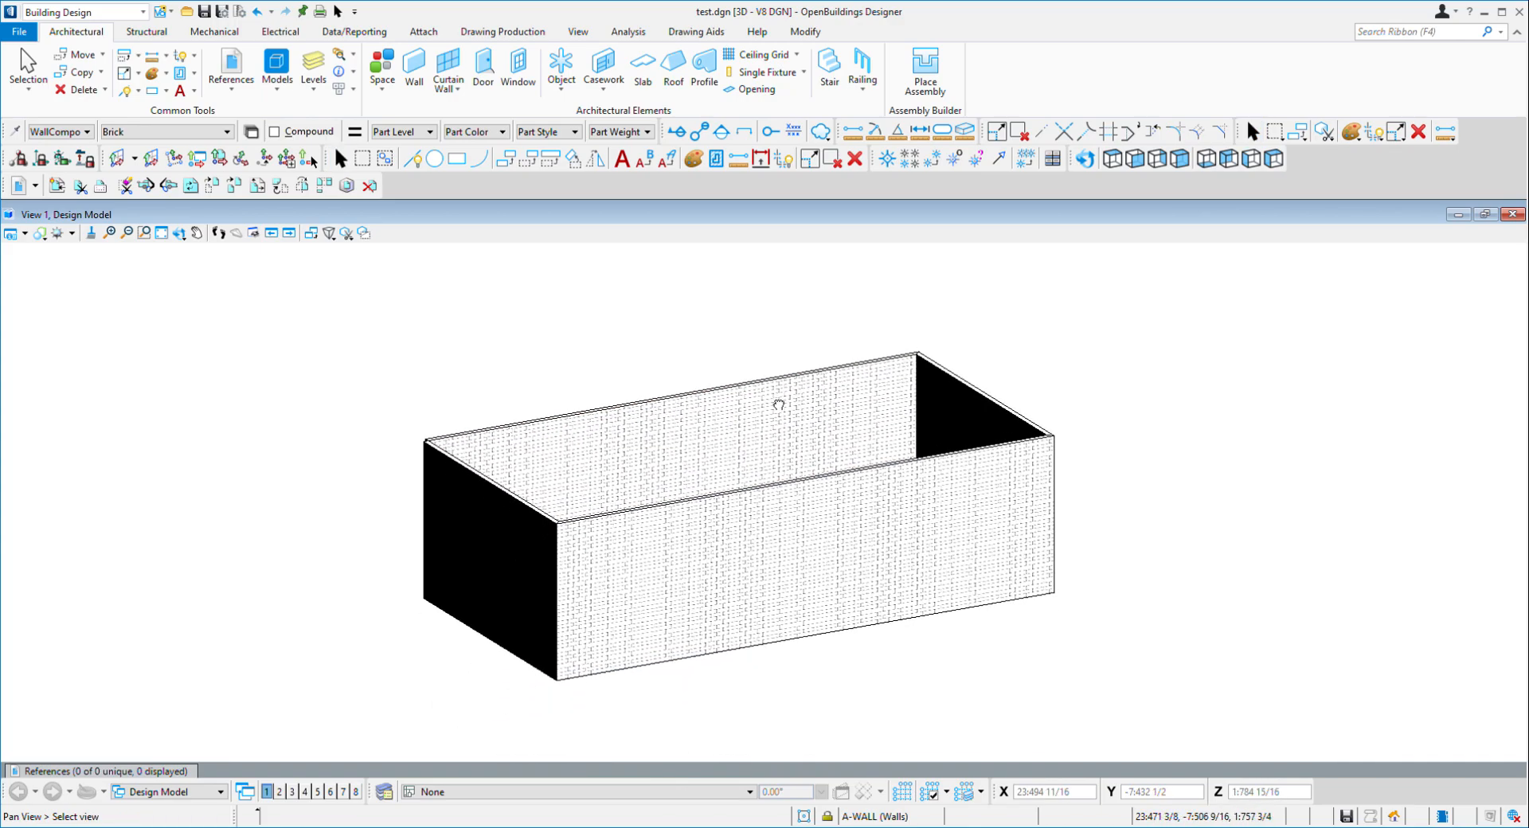
click(417, 97)
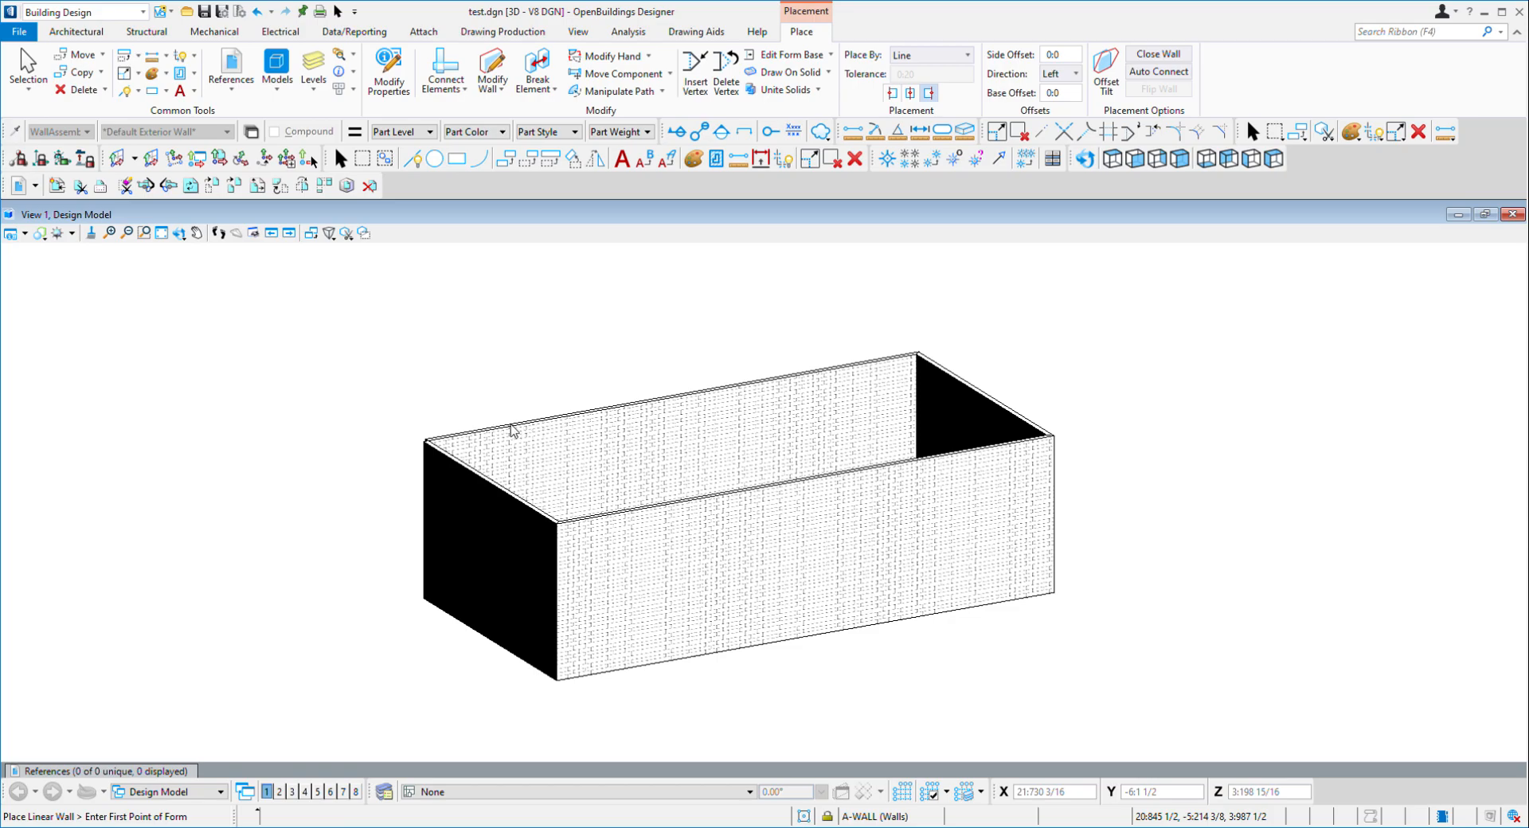
scroll(924, 478, down, 5)
click(987, 539)
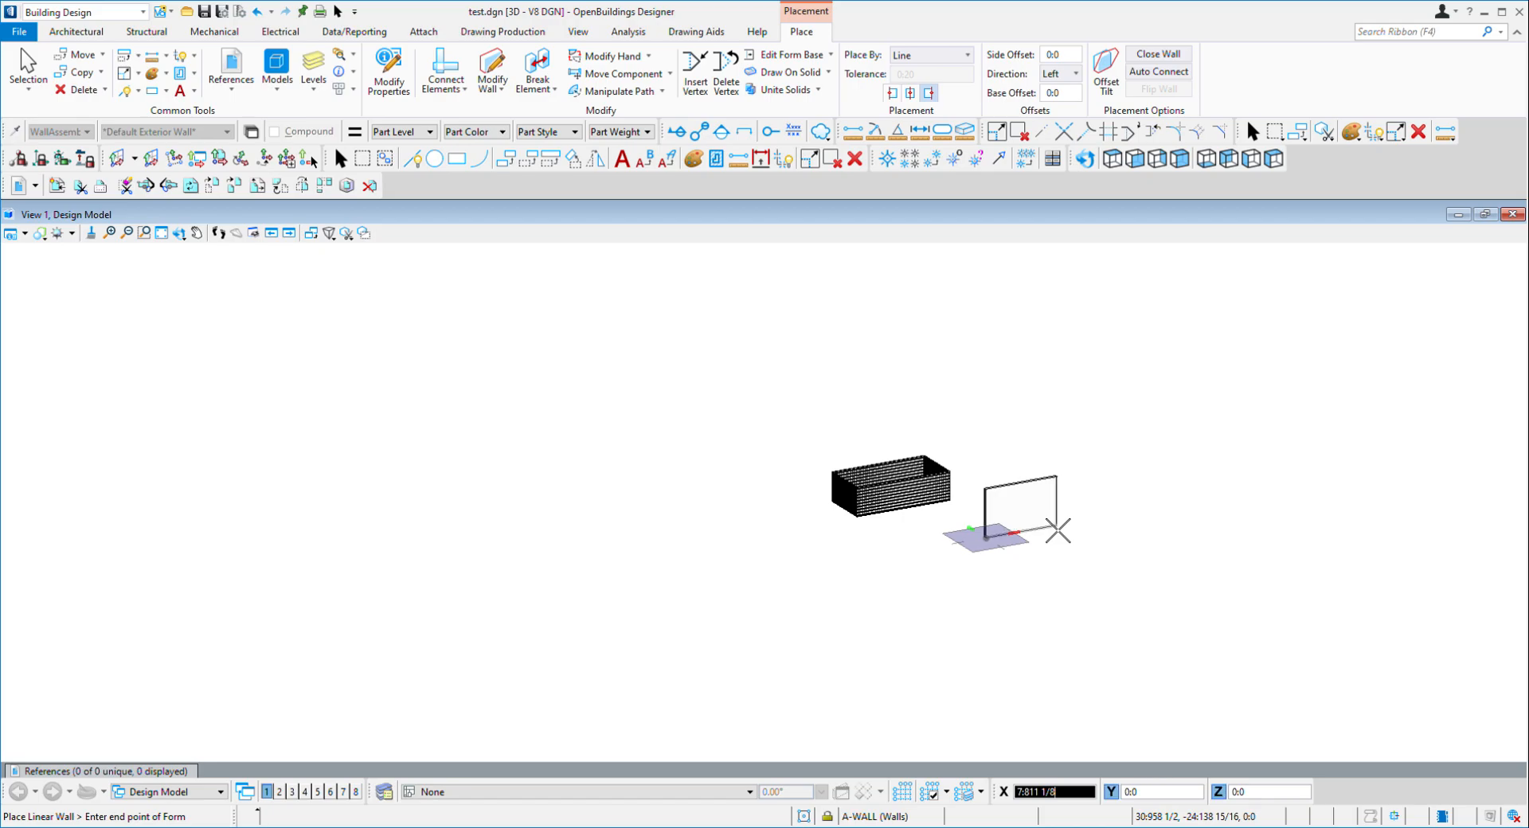
scroll(1071, 543, up, 5)
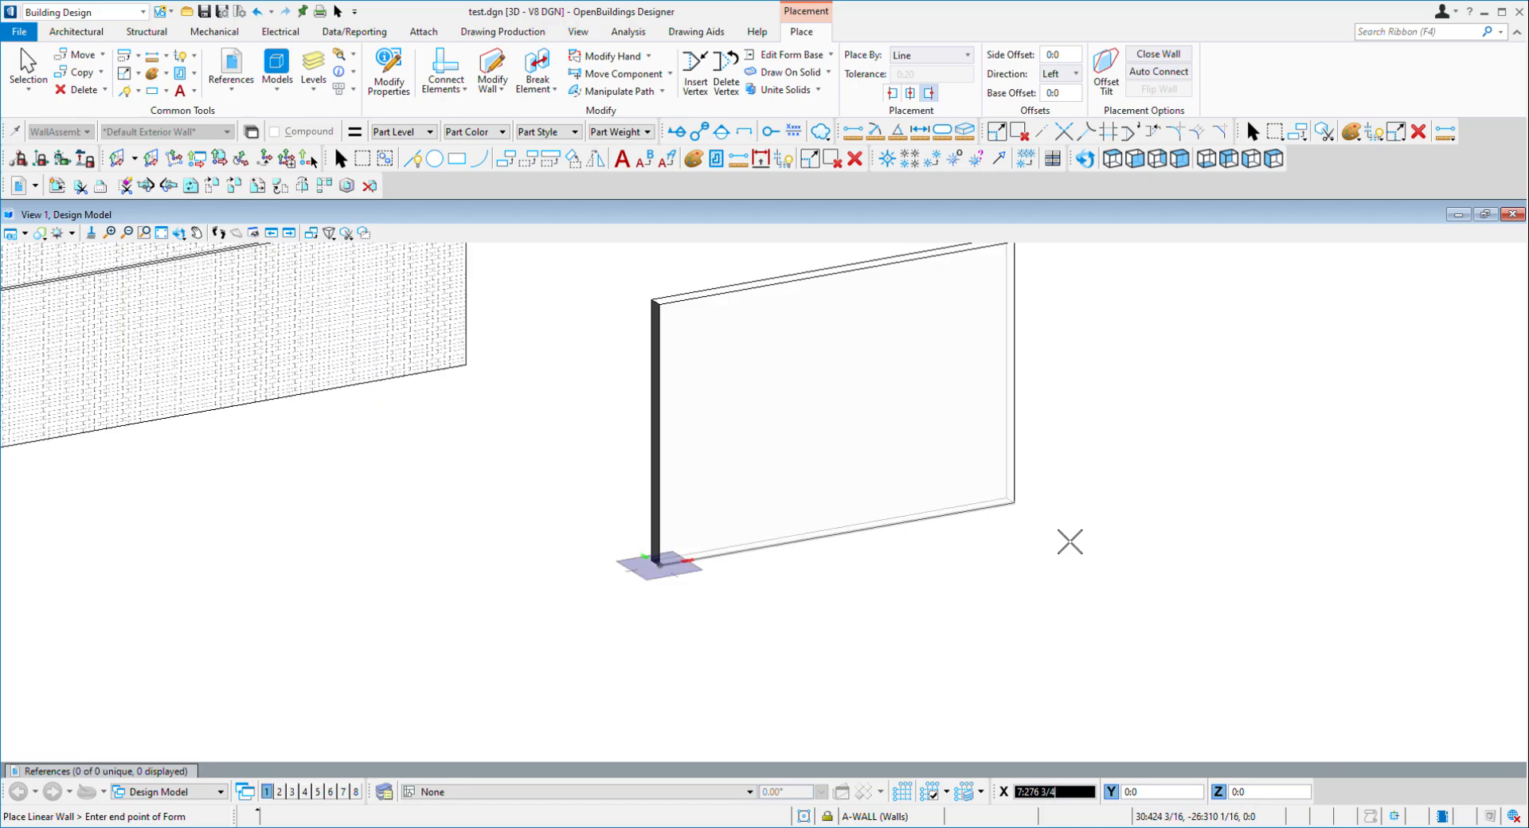
right_click(1071, 542)
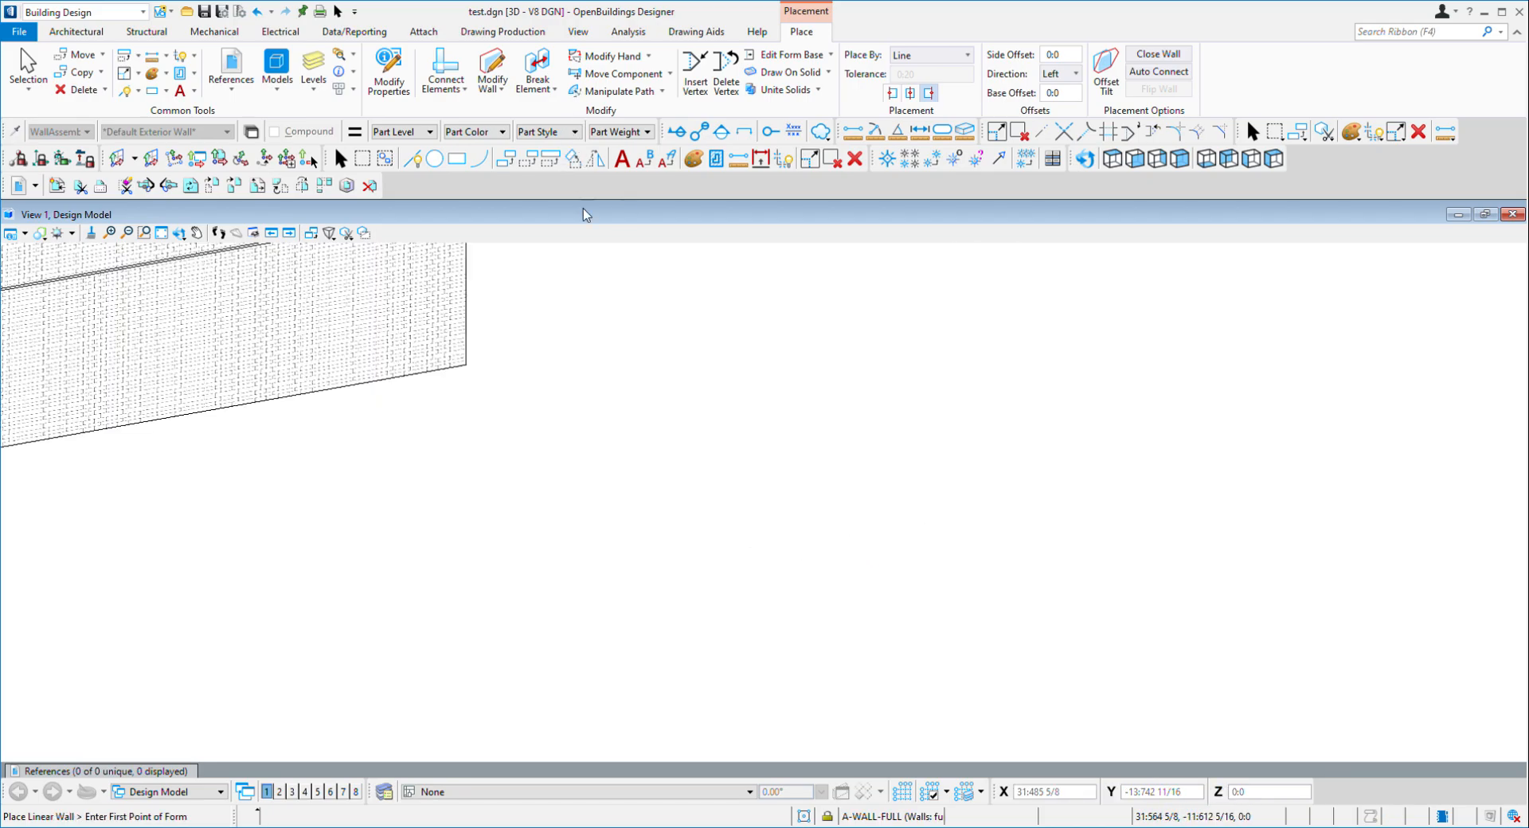
key(Escape)
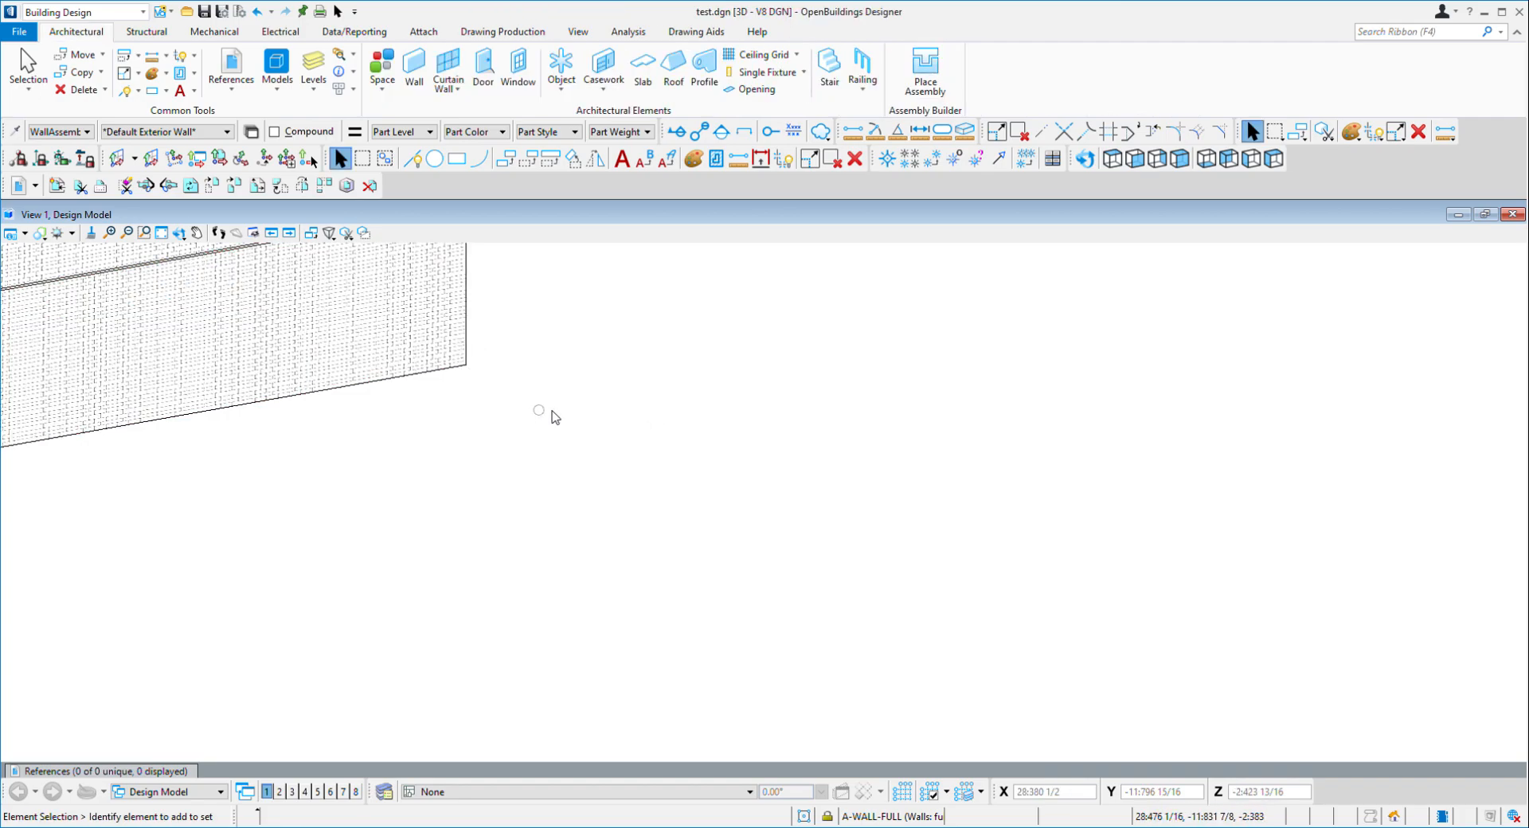
Return to the top view with the whole wall enclosure in sight
click(197, 267)
scroll(788, 477, down, 5)
middle_click(776, 485)
middle_click(775, 484)
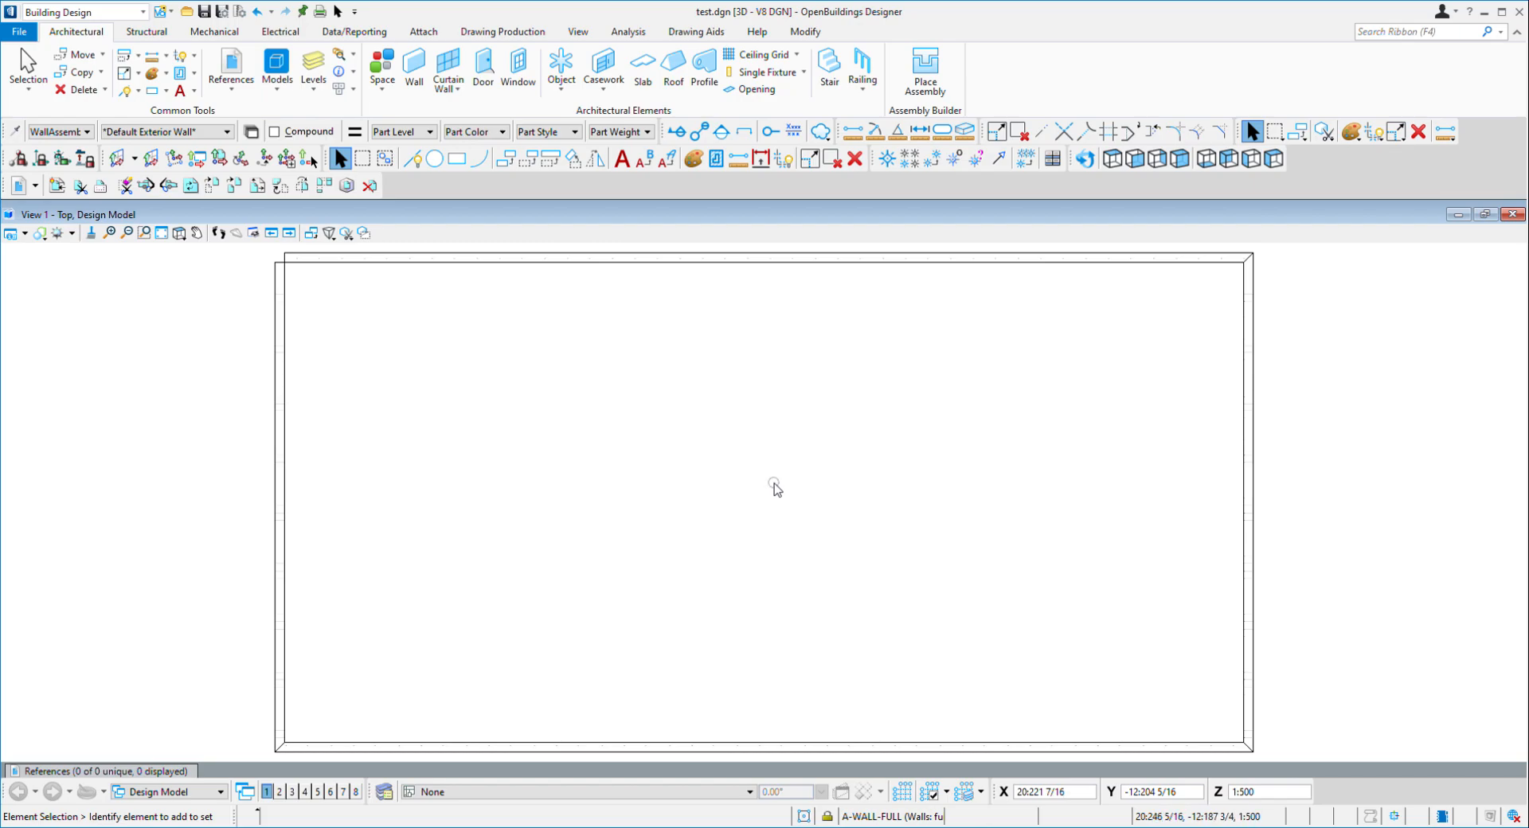
scroll(774, 486, down, 3)
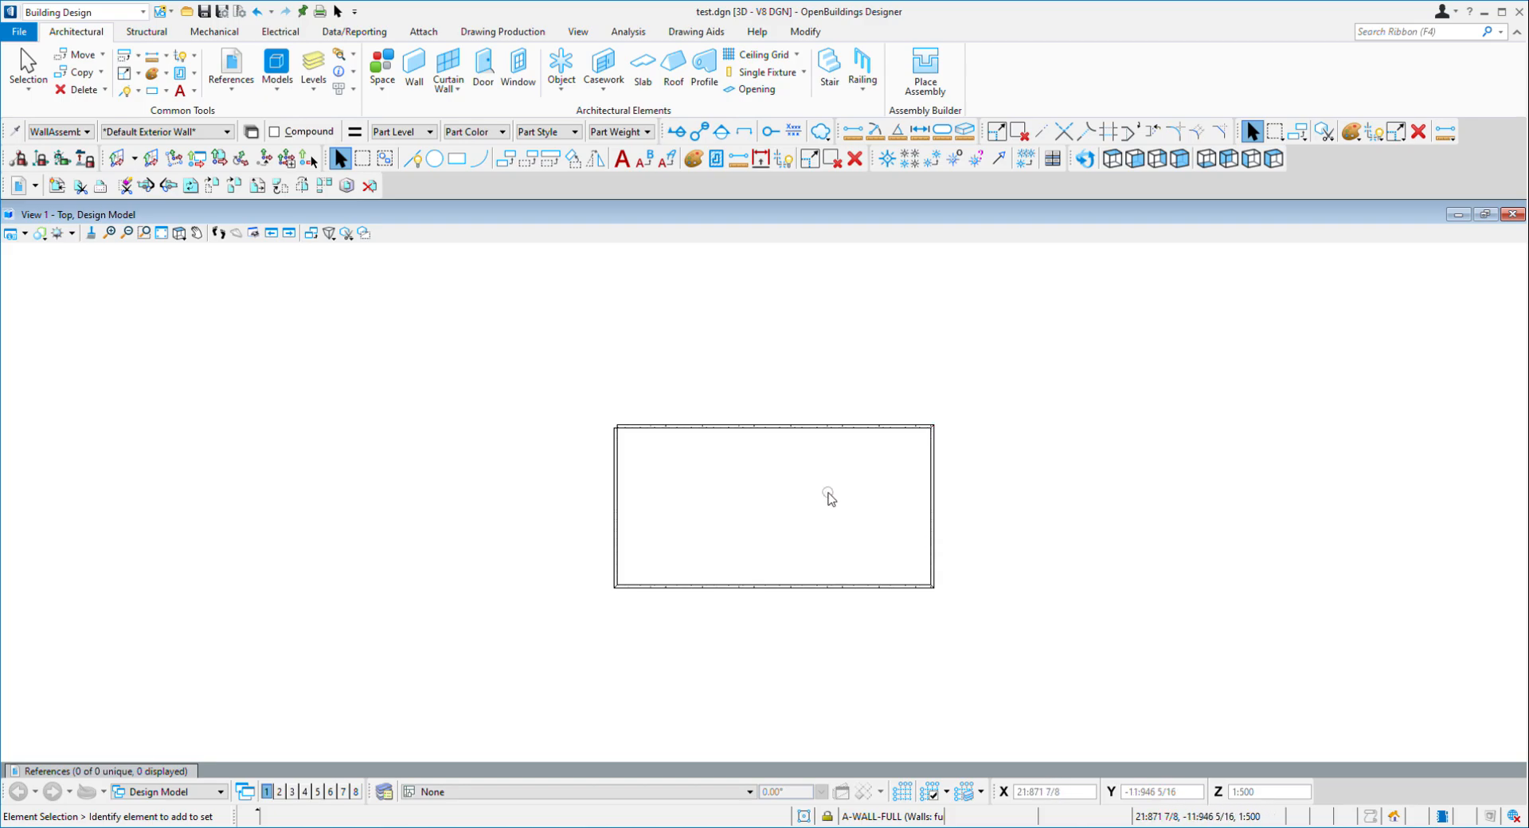
click(414, 71)
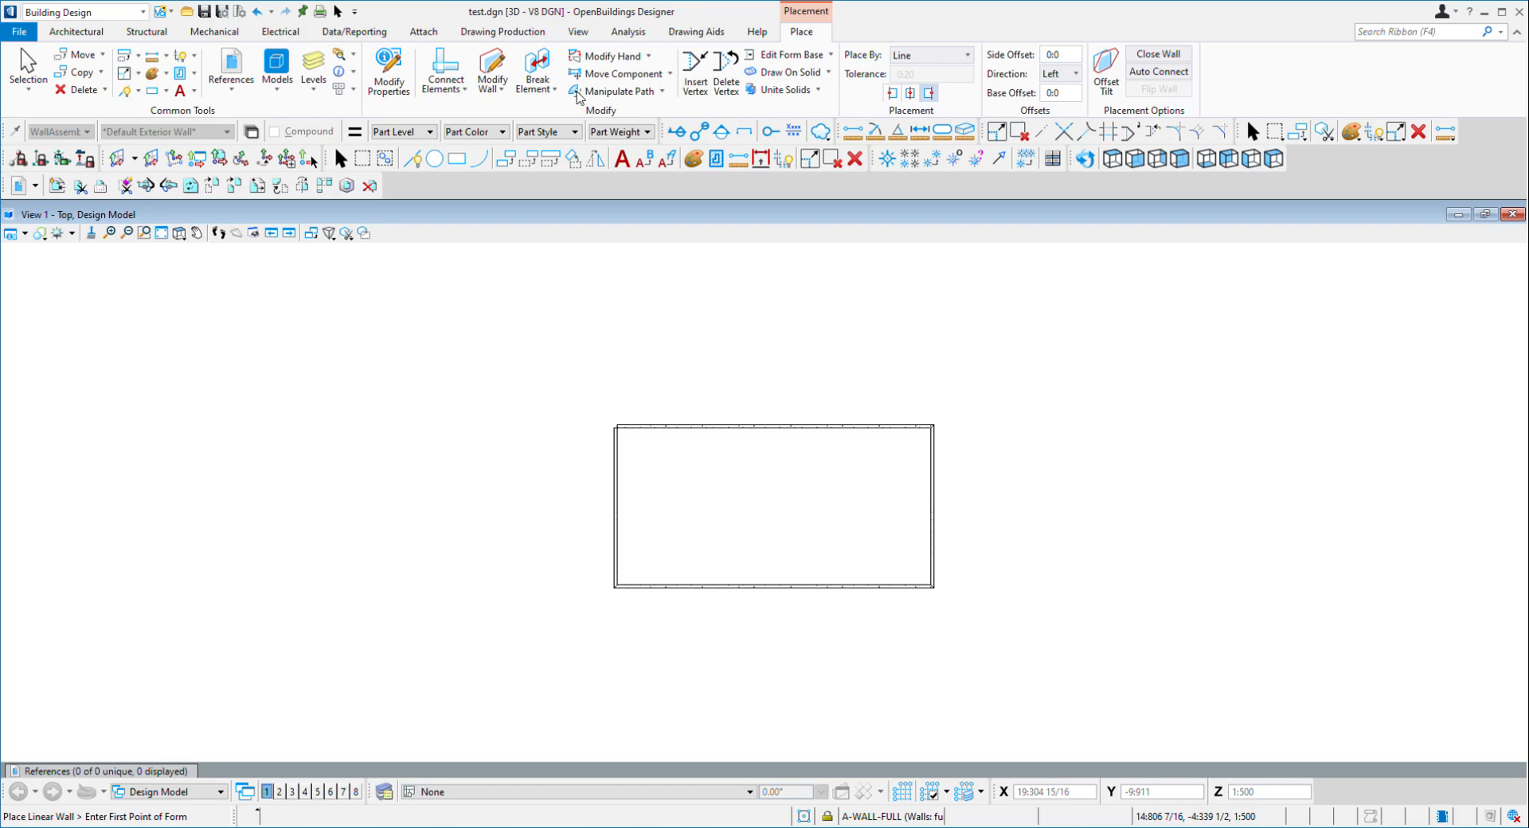
key(Escape)
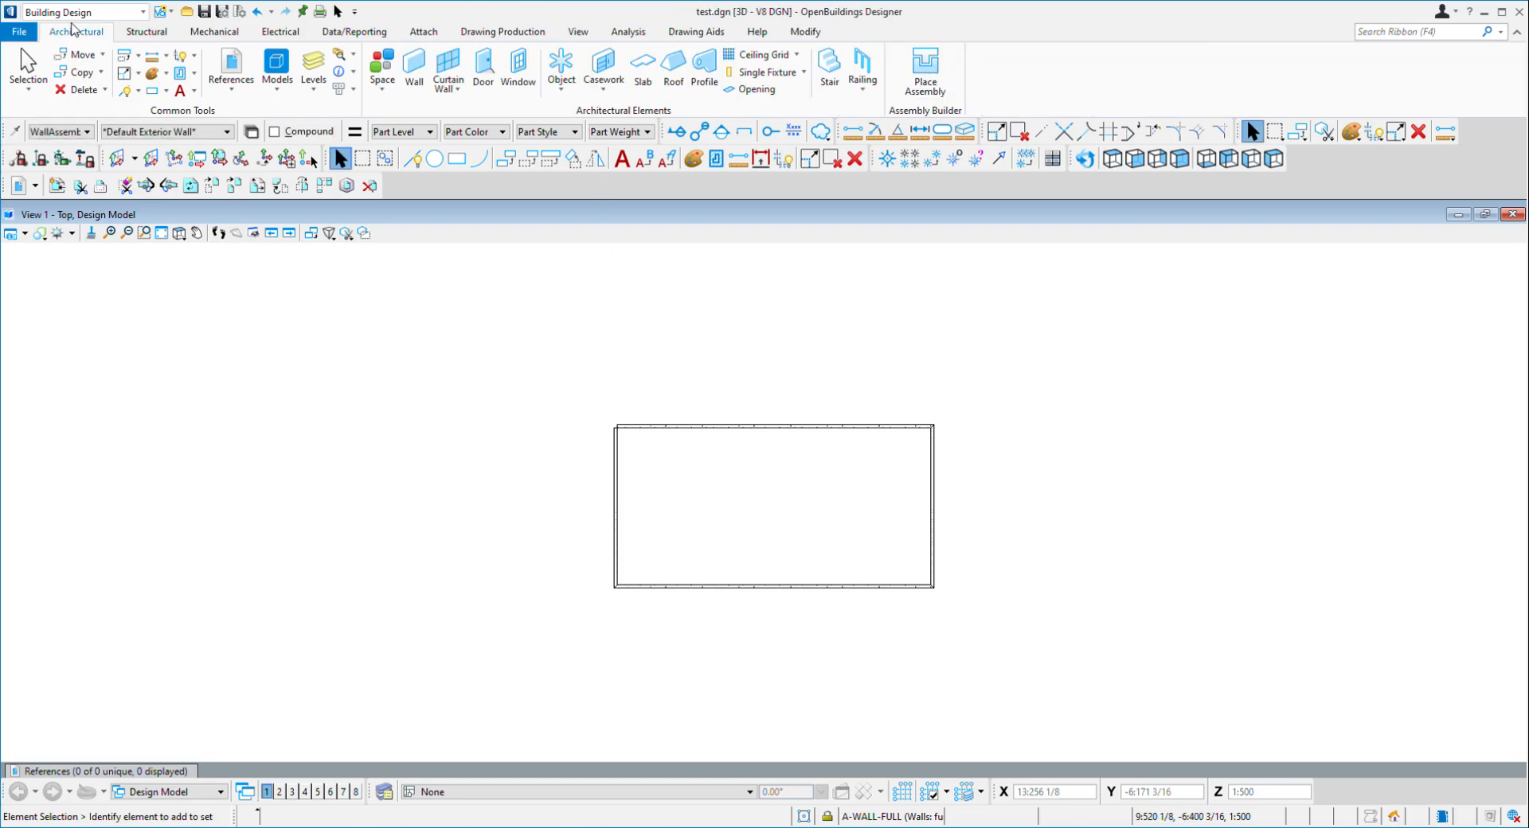
click(414, 67)
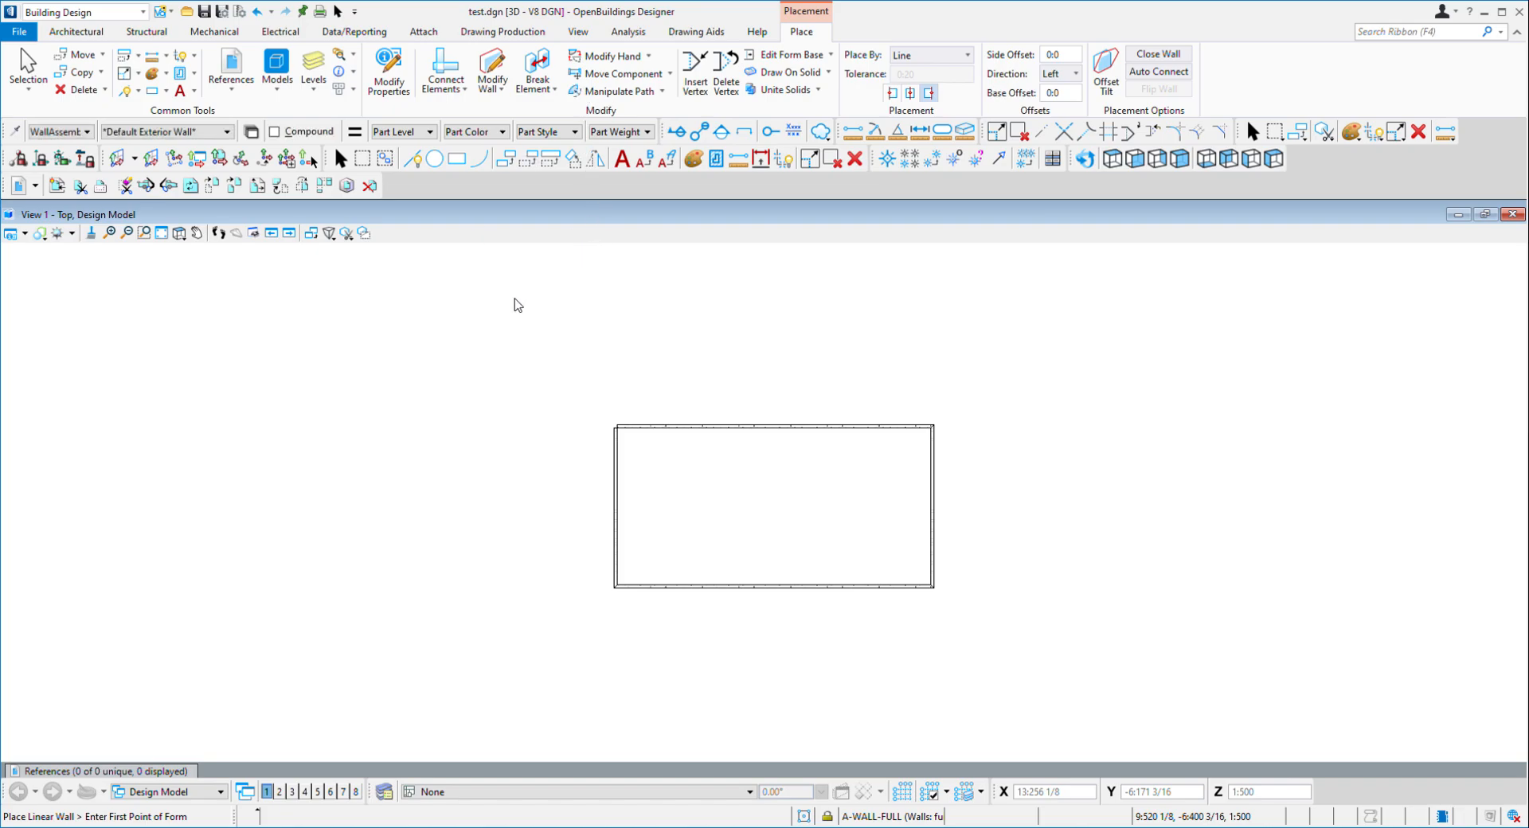
key(Escape)
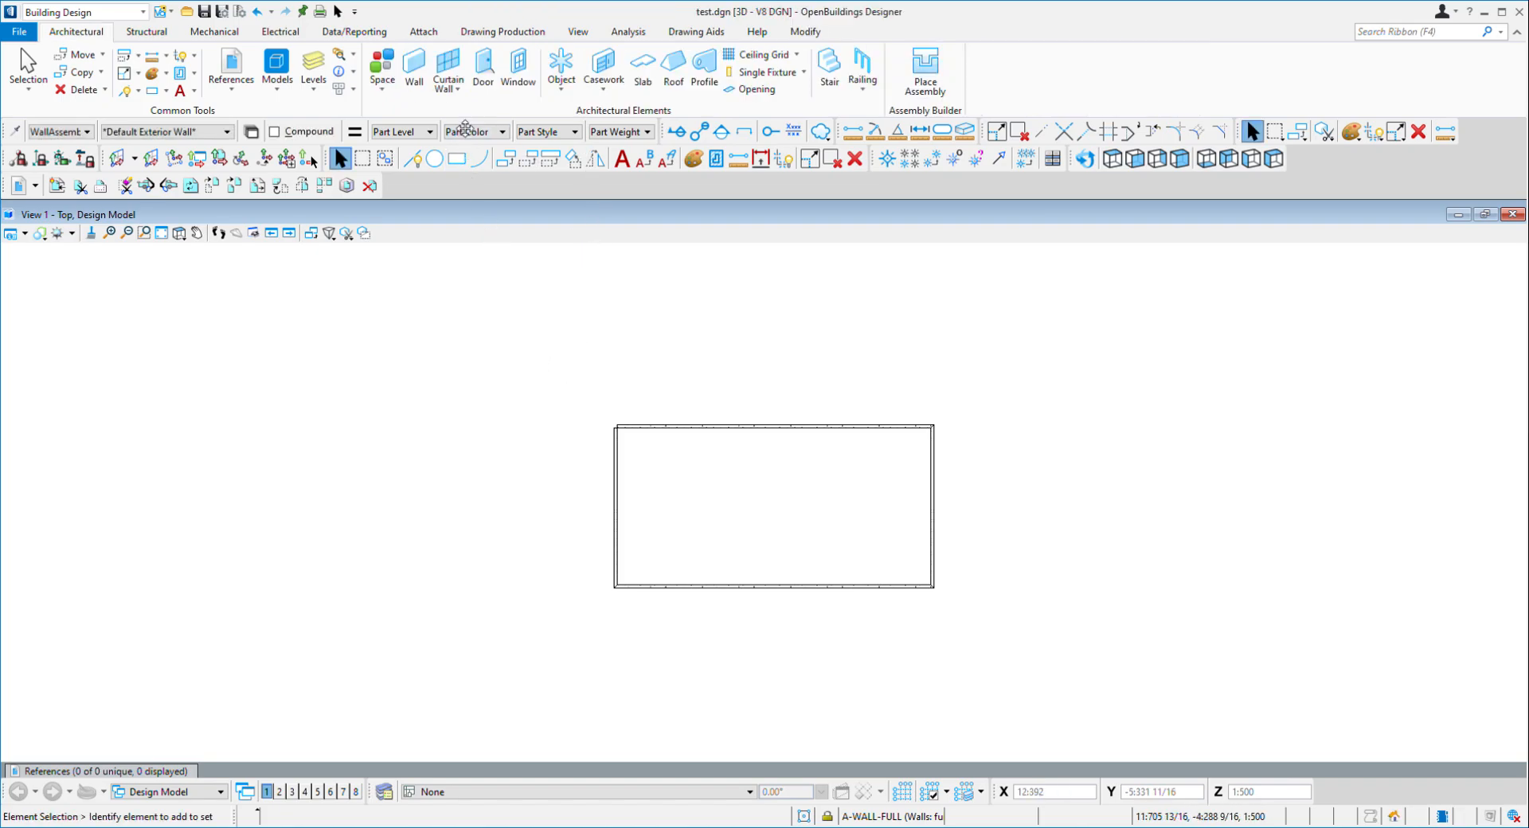
Rotate the enclosure into a 3D view and switch its display to wireframe
click(649, 69)
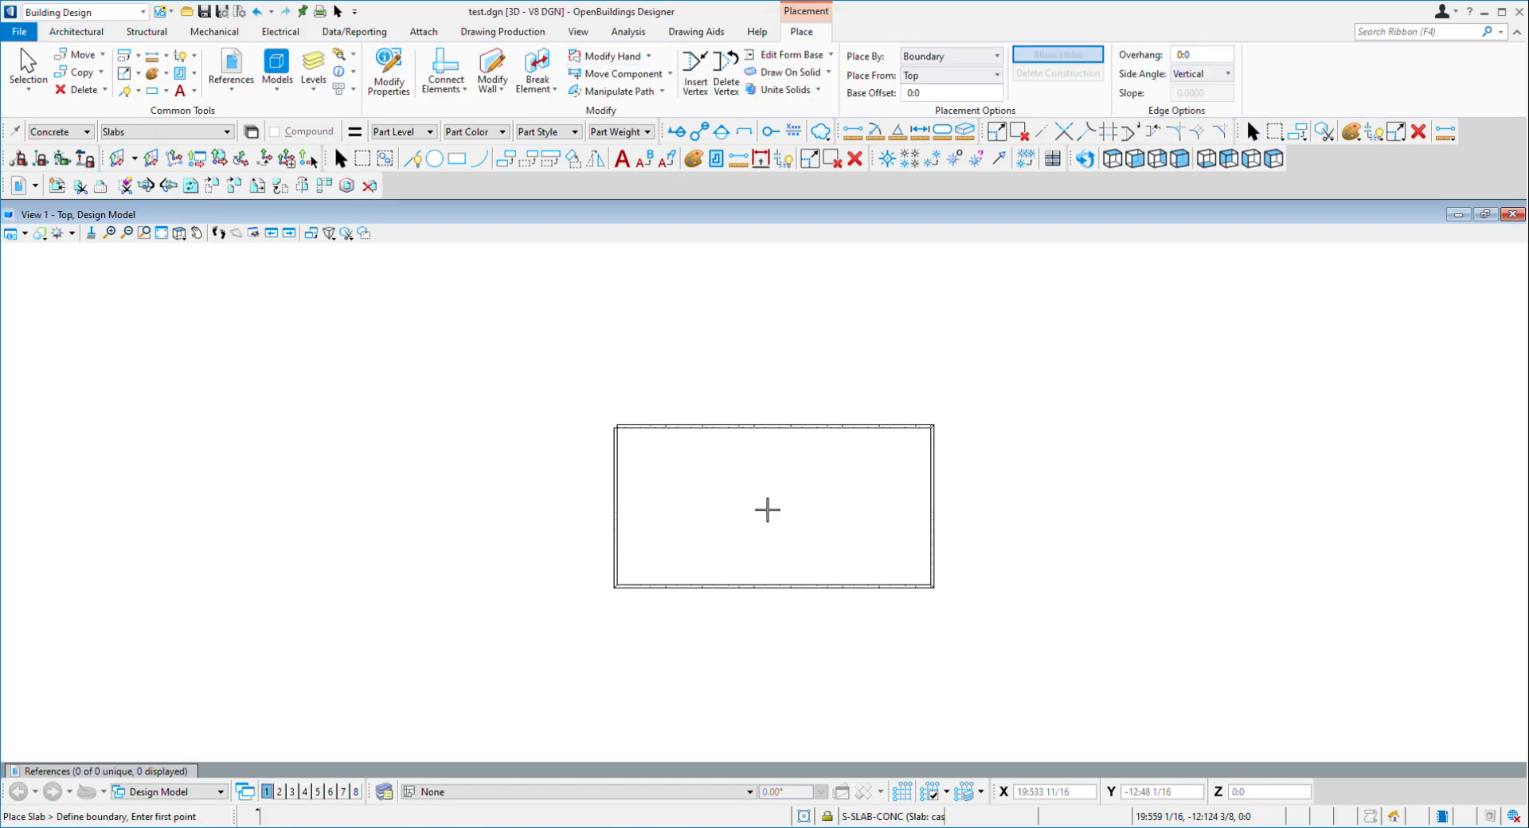
shift+middle_drag(690, 556, 938, 410)
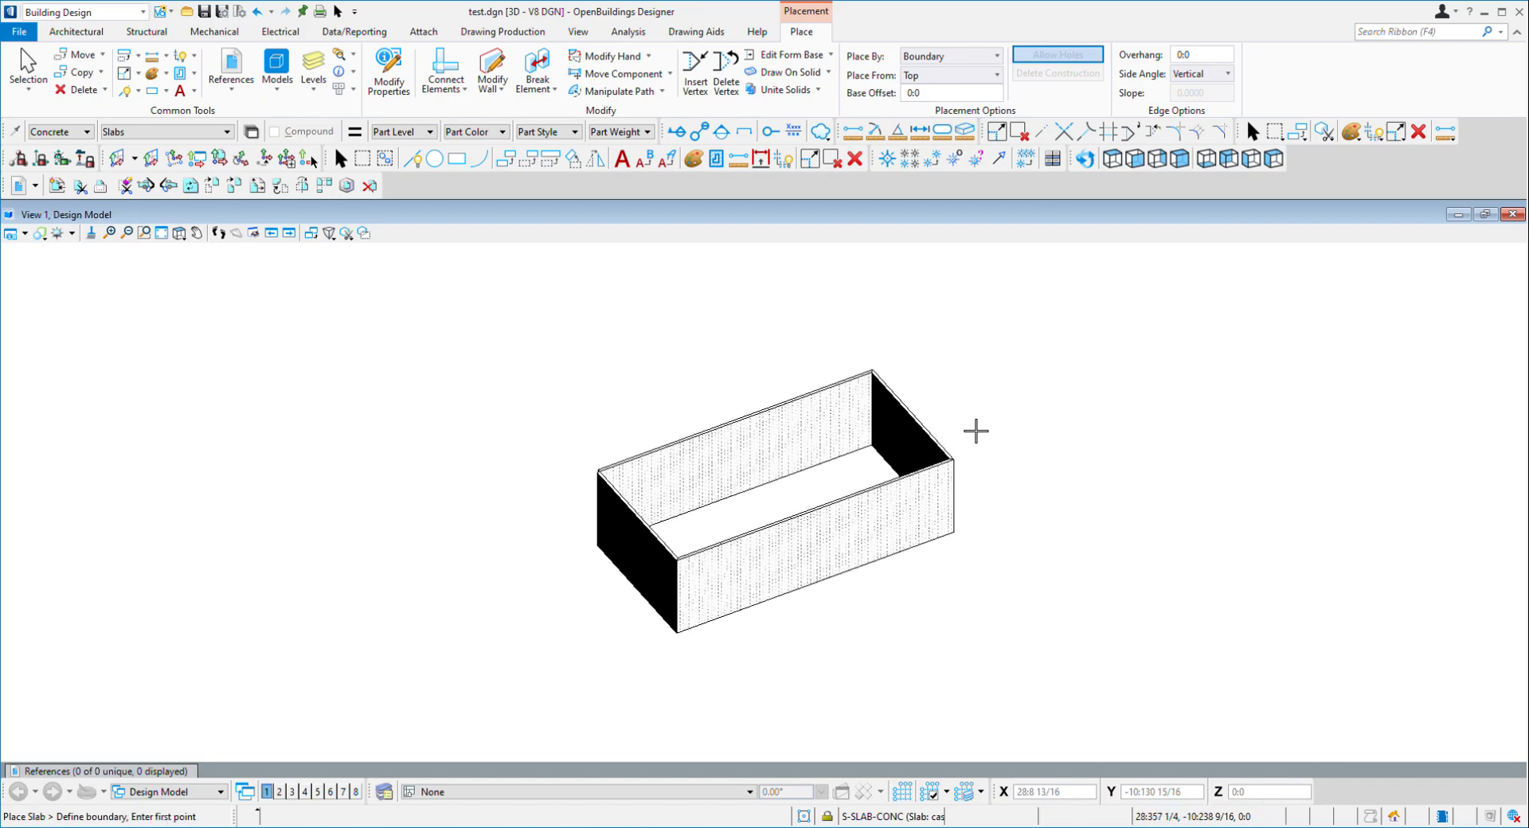
key(F2)
middle_drag(844, 555, 962, 547)
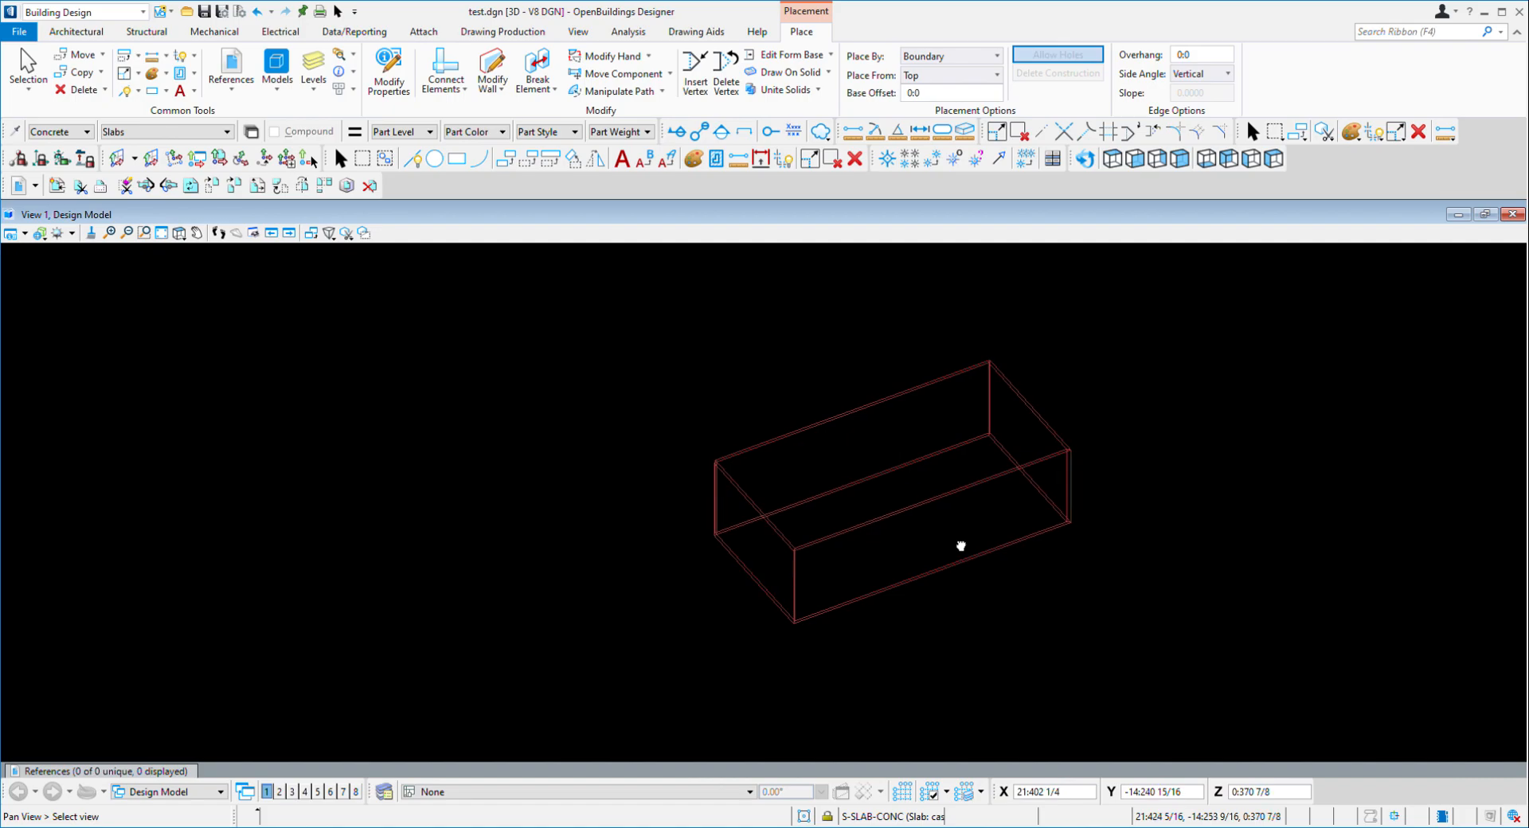
middle_drag(961, 546, 1024, 525)
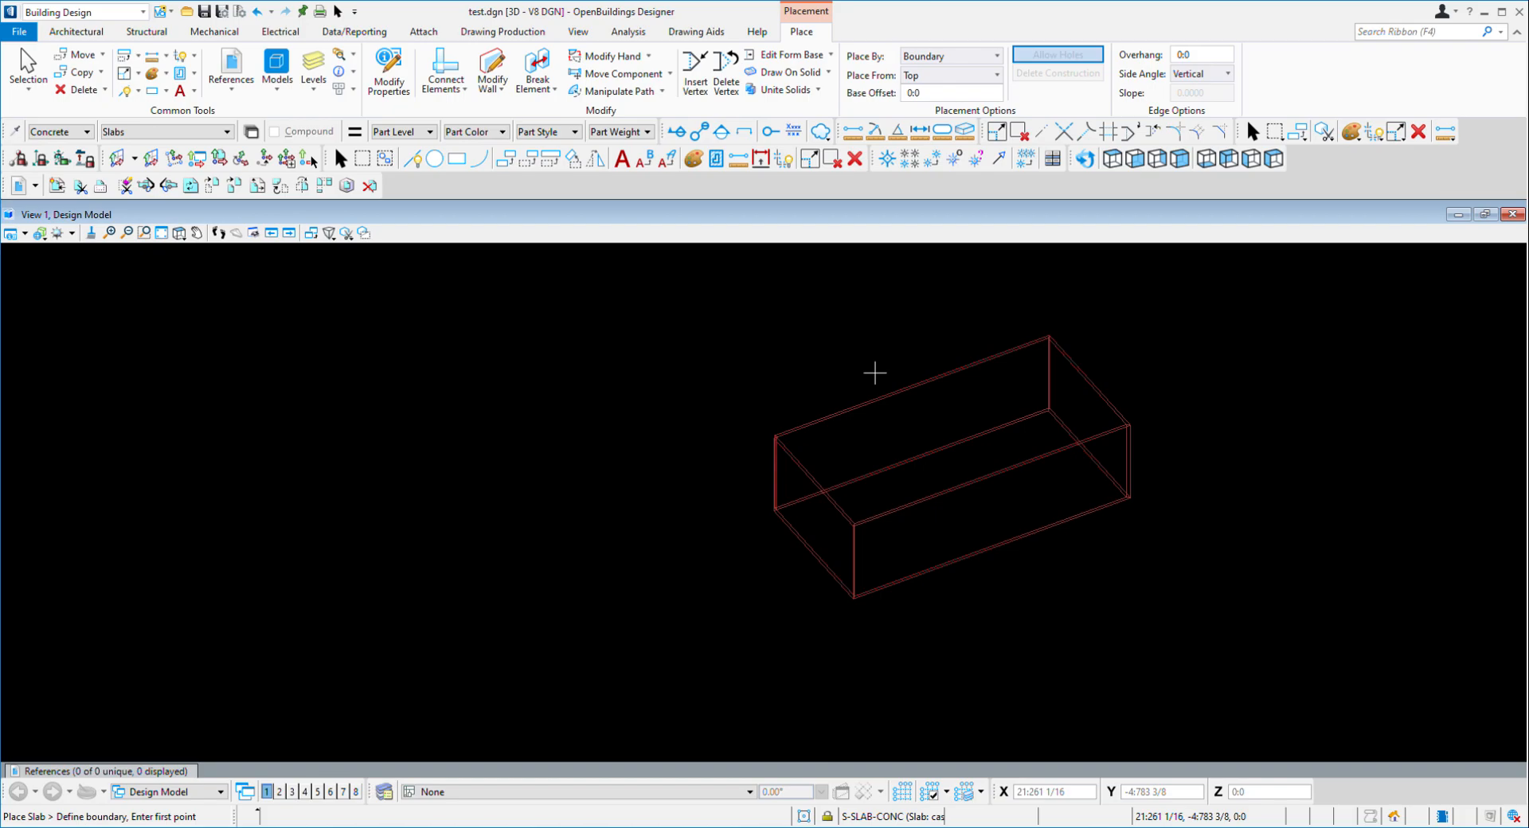
middle_drag(916, 348, 867, 393)
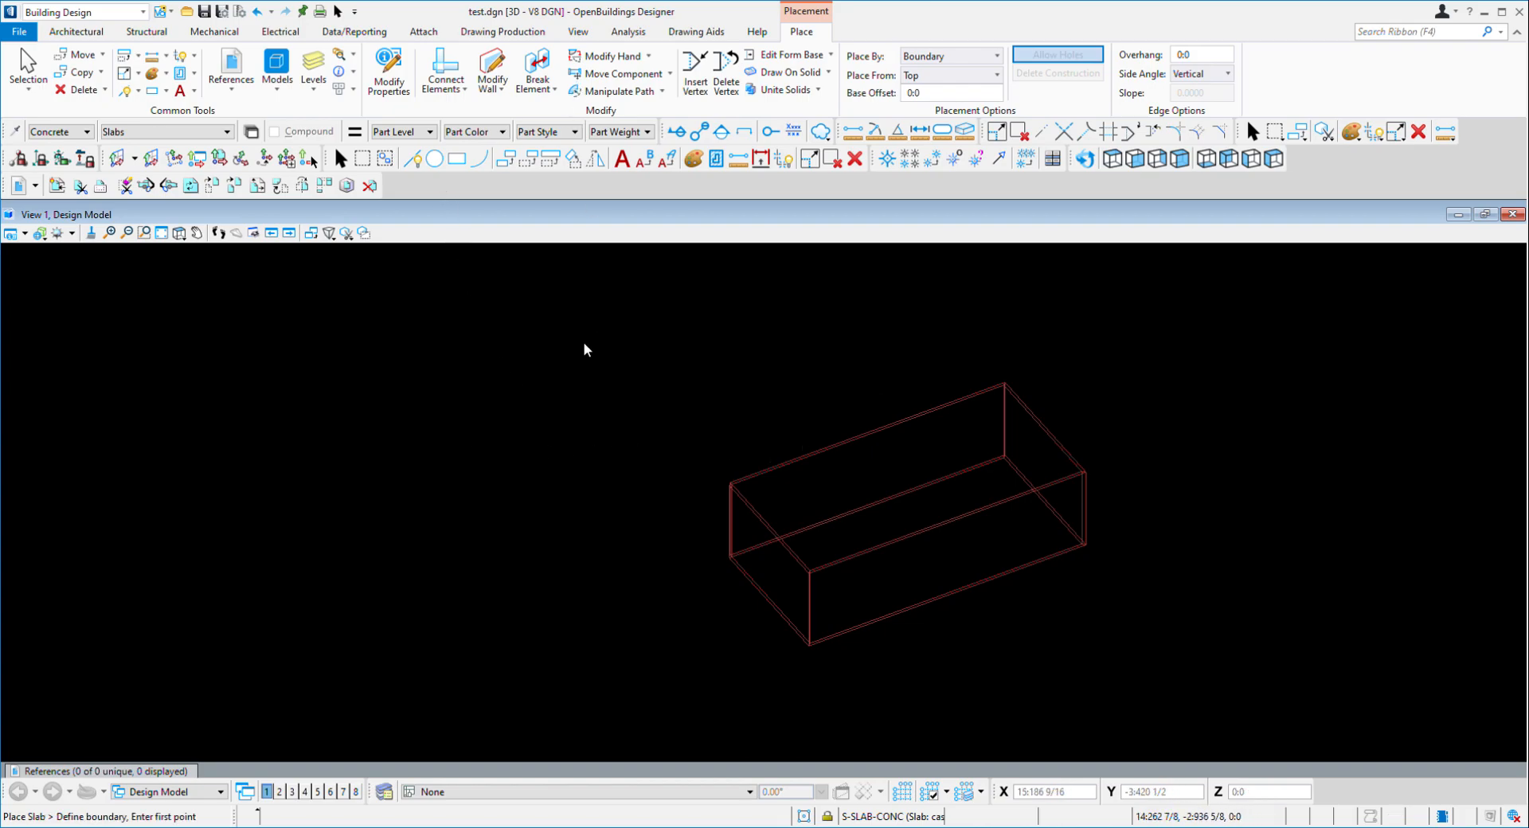
key(Escape)
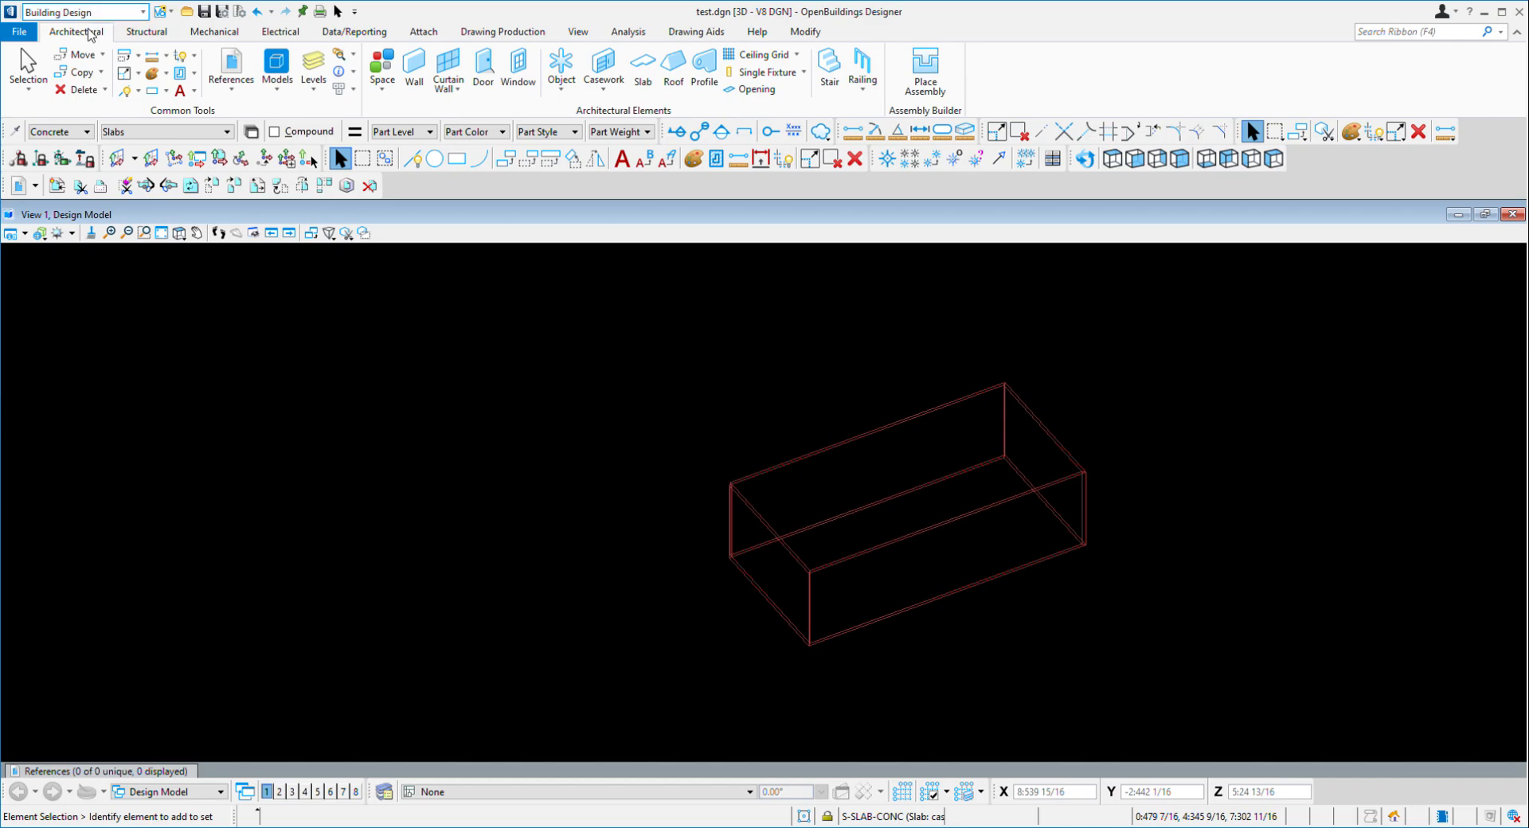
Start a concrete slab by boundary, placed from its top, defining its rear edge between the rear wall's two outer top corners
click(638, 71)
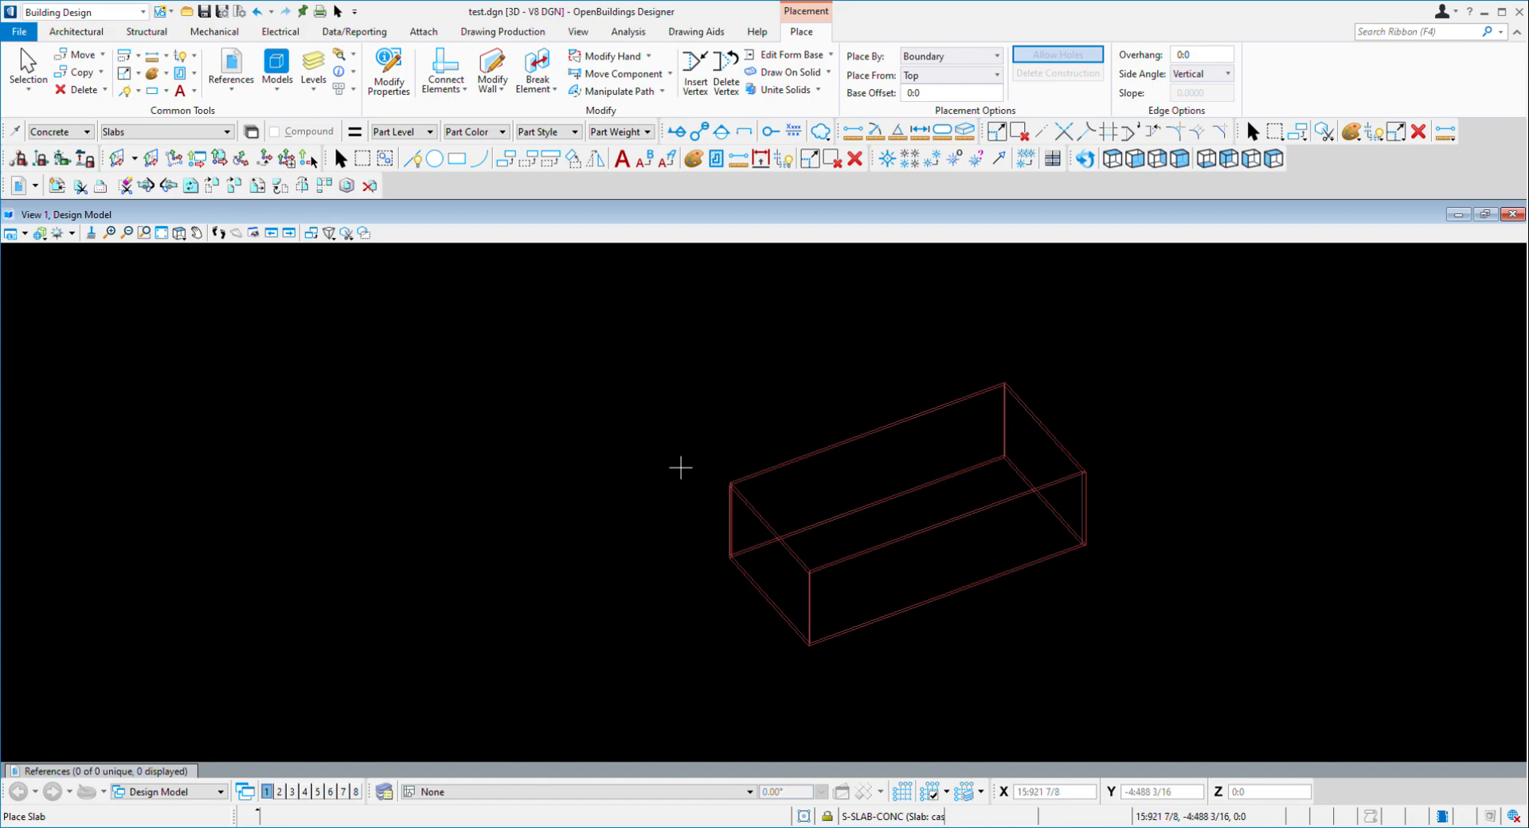
scroll(1012, 386, up, 5)
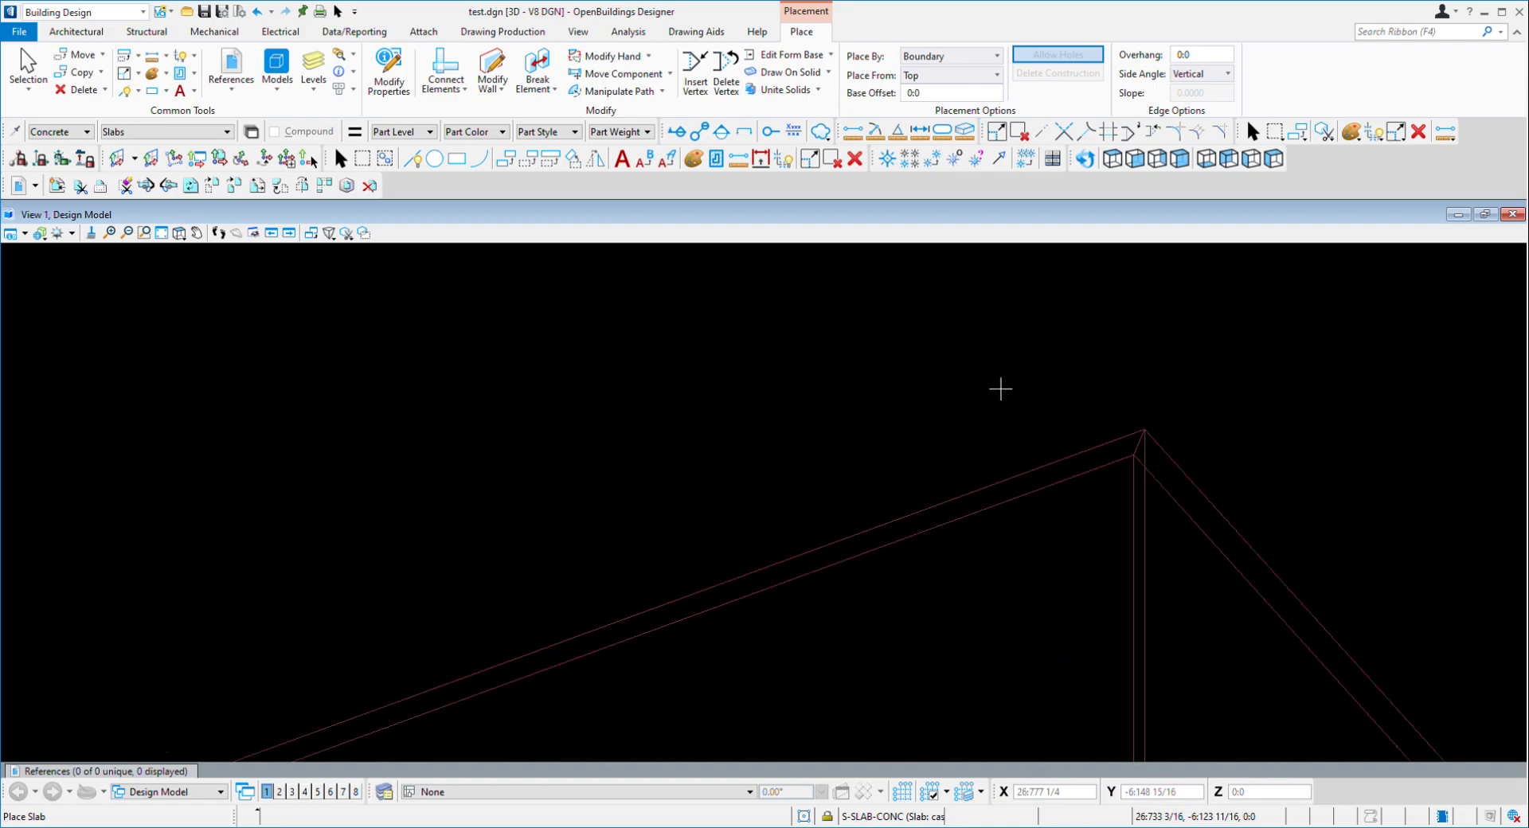
click(1157, 432)
scroll(1059, 354, down, 5)
scroll(1056, 344, up, 5)
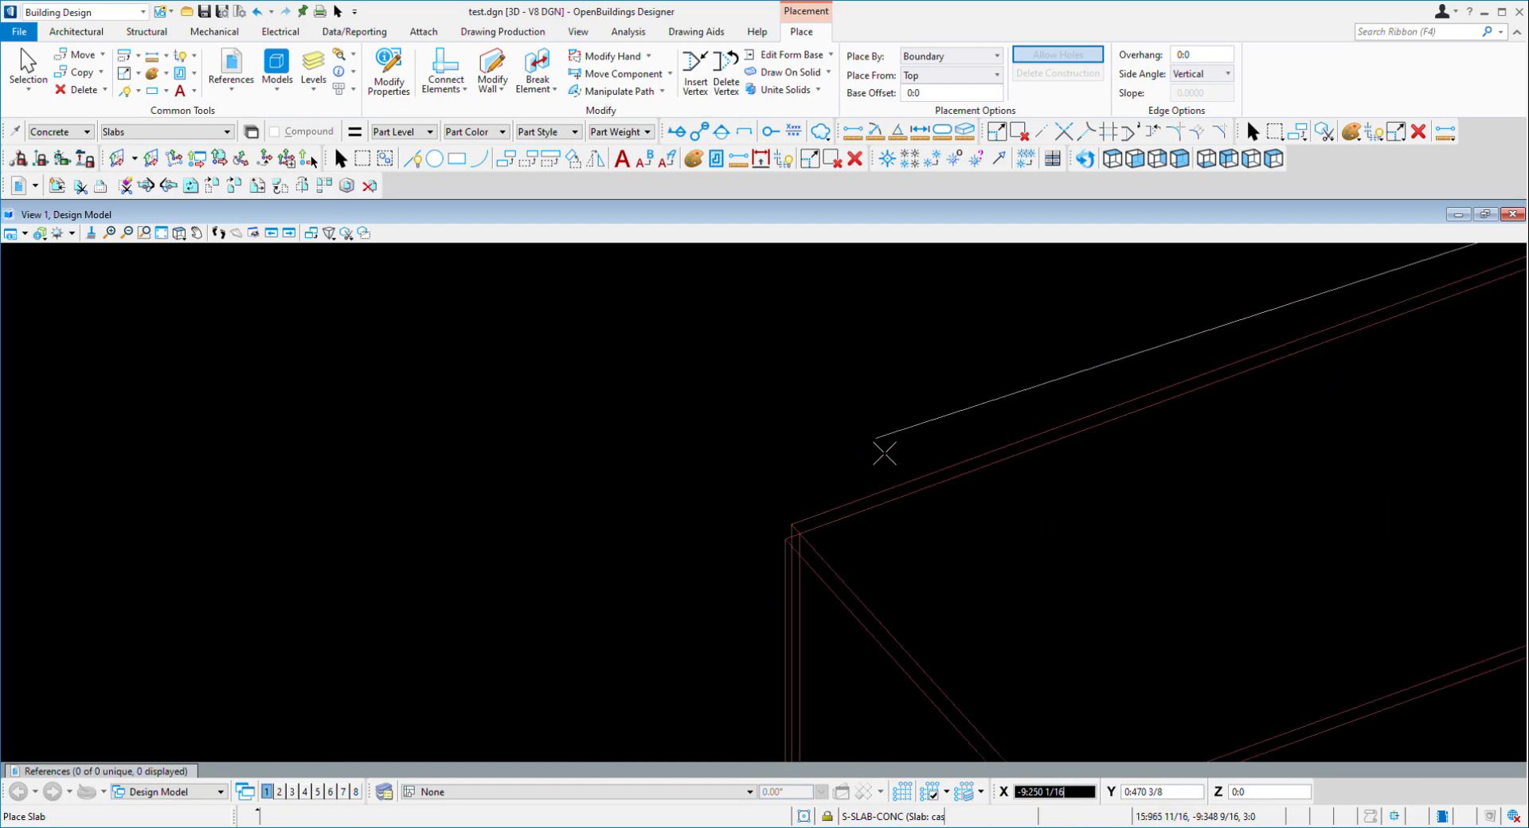
click(805, 532)
scroll(756, 434, down, 4)
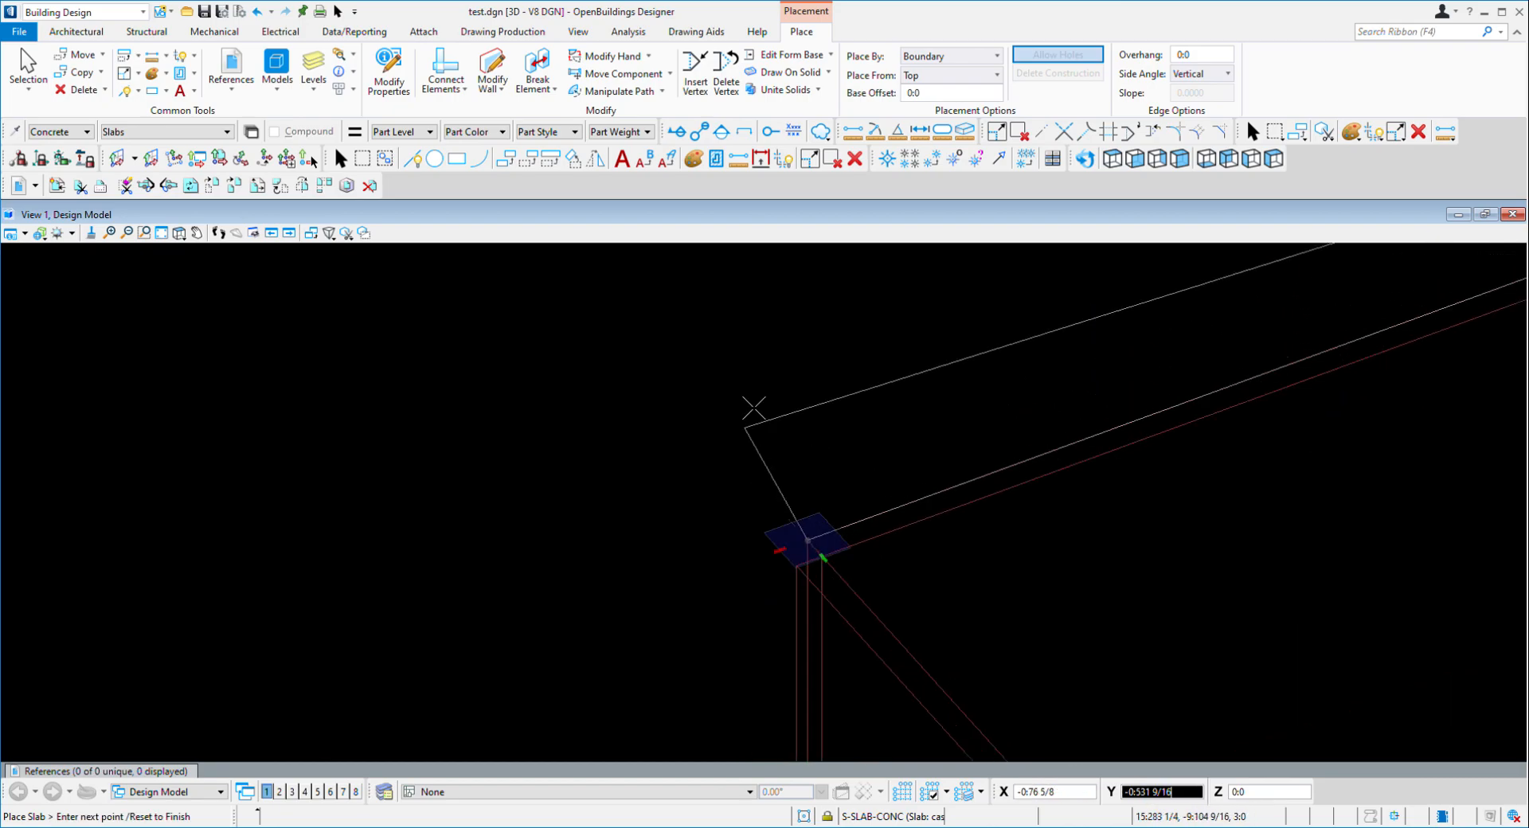
Continue the slab boundary through the front left and front right outer top corners and finish the concrete slab over the walls
scroll(933, 558, up, 5)
scroll(925, 555, up, 2)
click(826, 570)
scroll(834, 490, down, 7)
scroll(880, 529, up, 6)
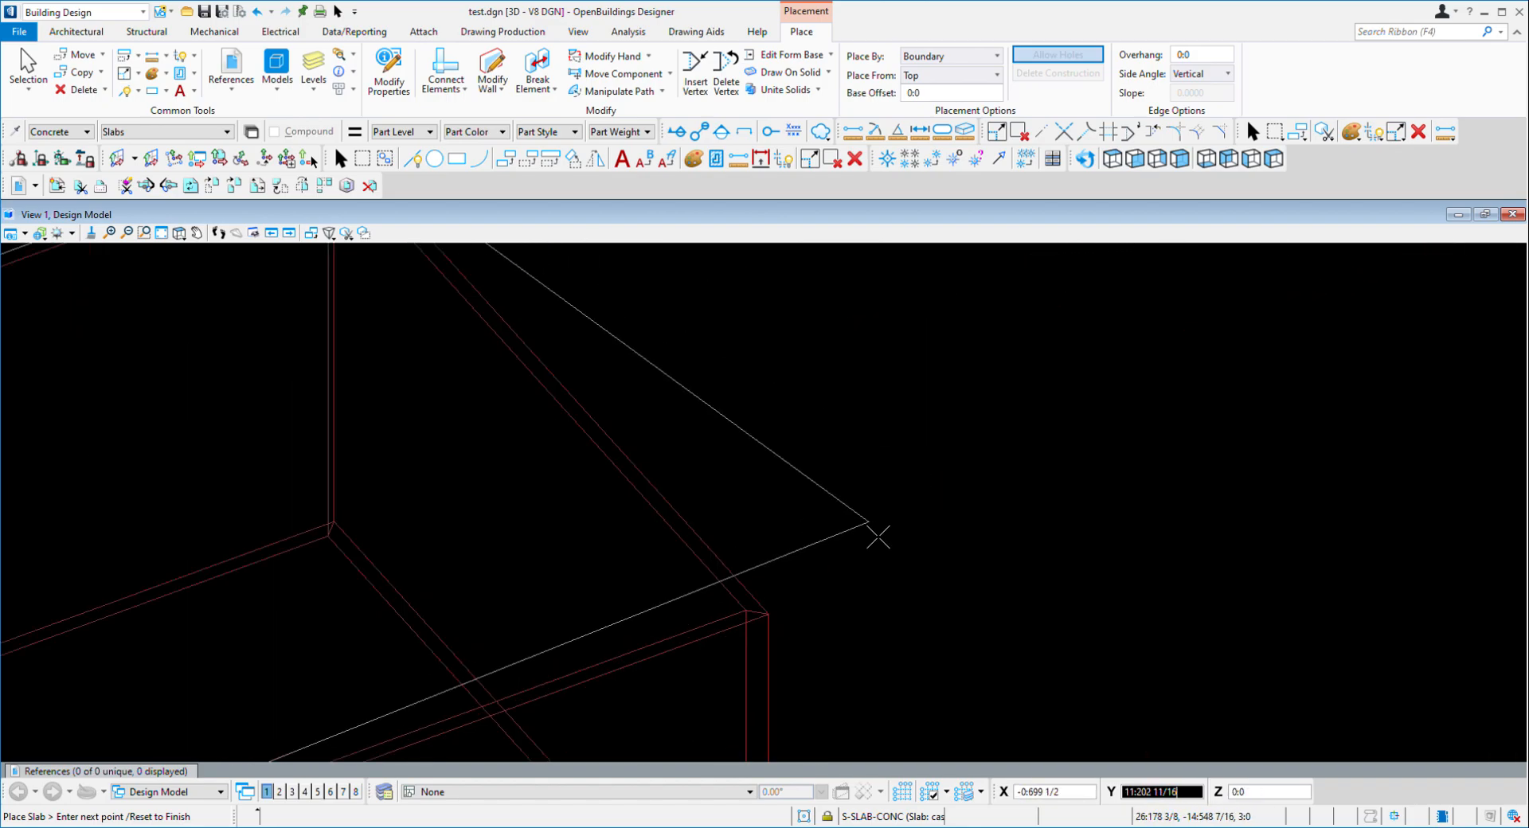
click(913, 502)
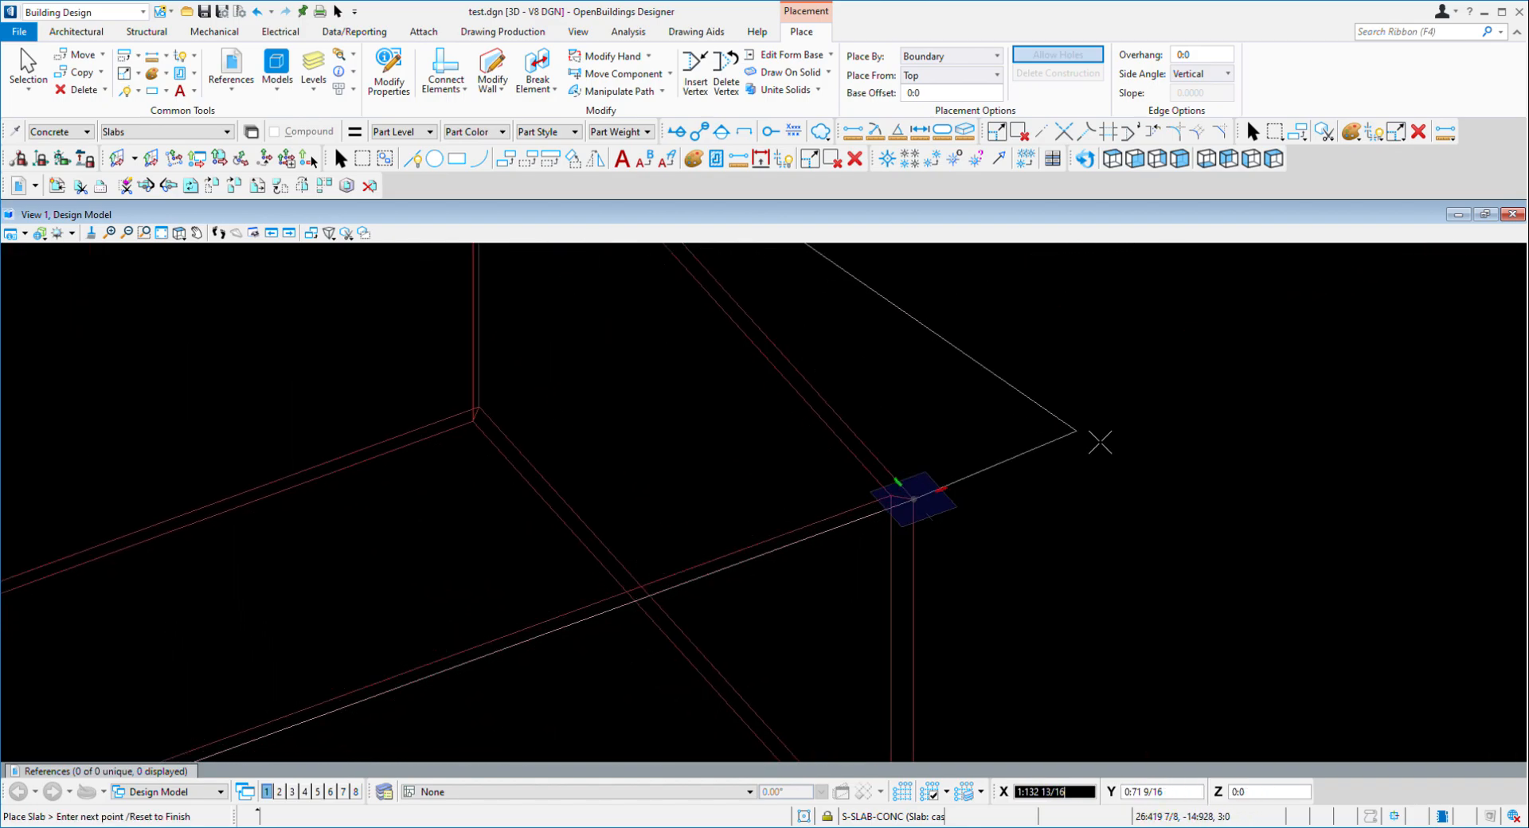
scroll(1007, 407, down, 5)
middle_drag(1007, 407, 1096, 456)
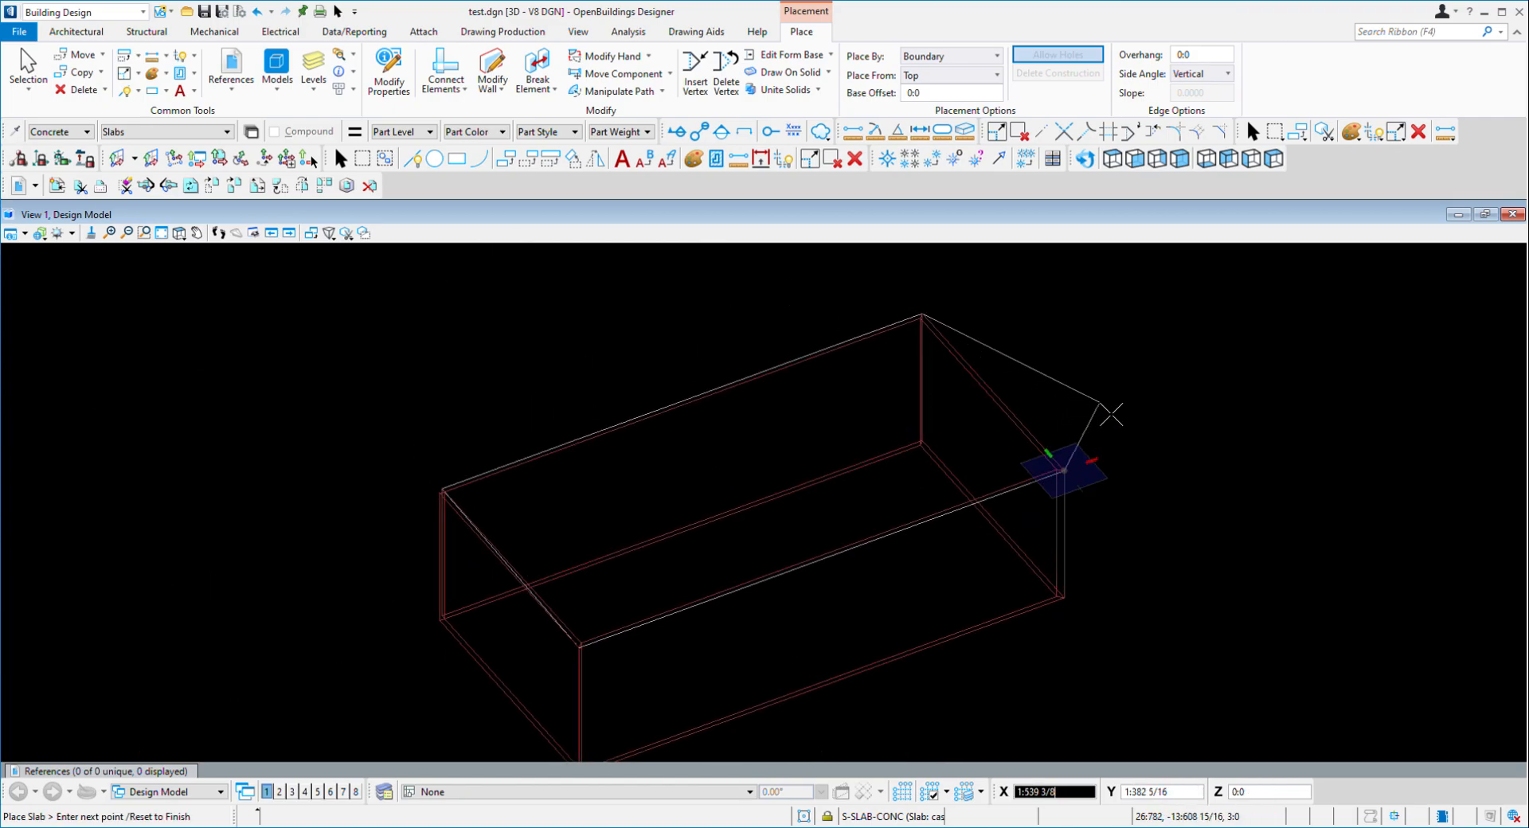
right_click(1111, 415)
middle_drag(1069, 535, 1318, 345)
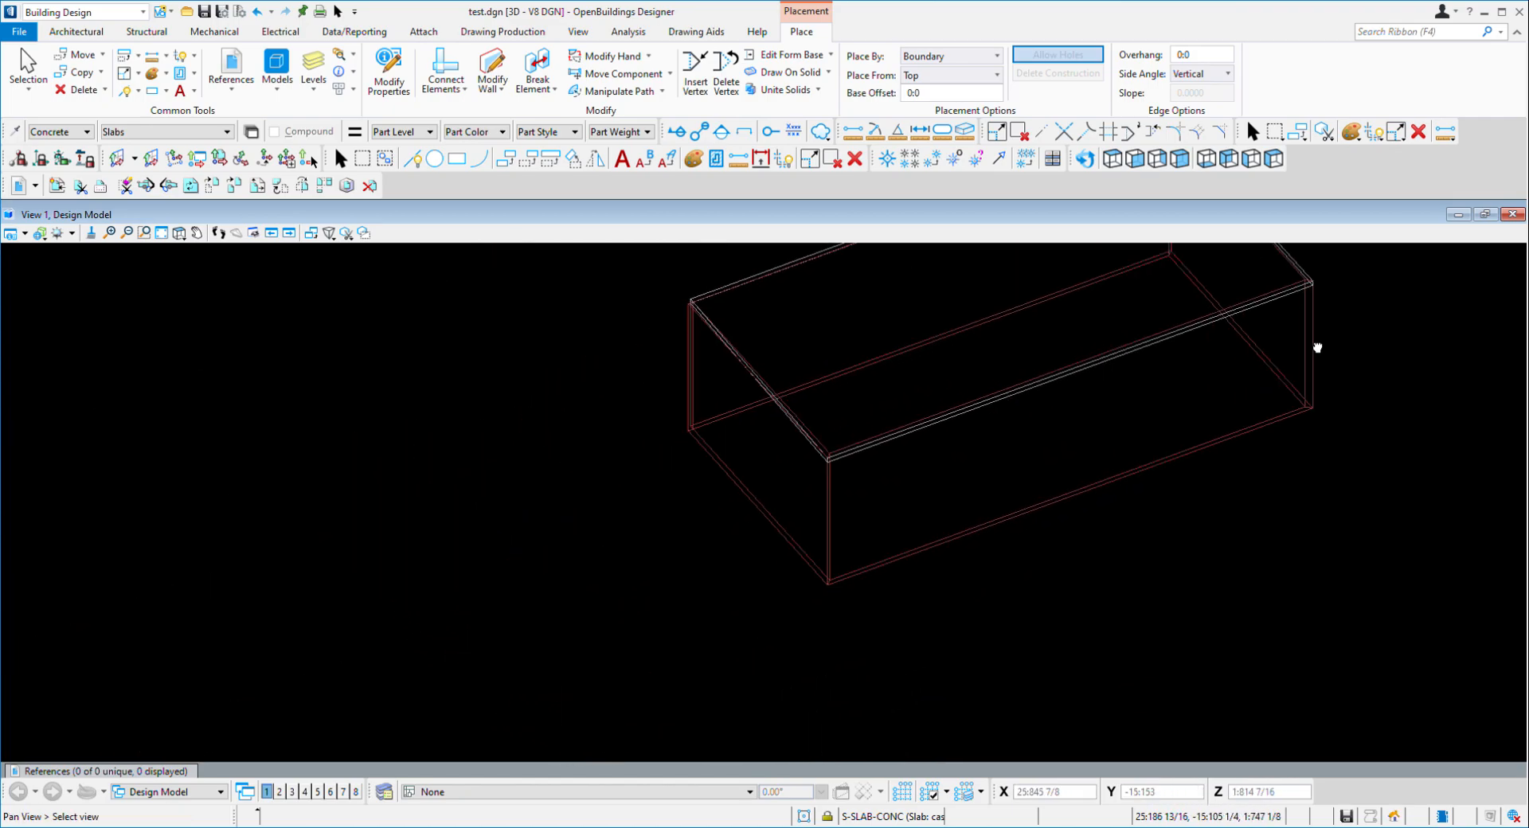
scroll(856, 470, up, 5)
middle_drag(825, 425, 841, 552)
key(Escape)
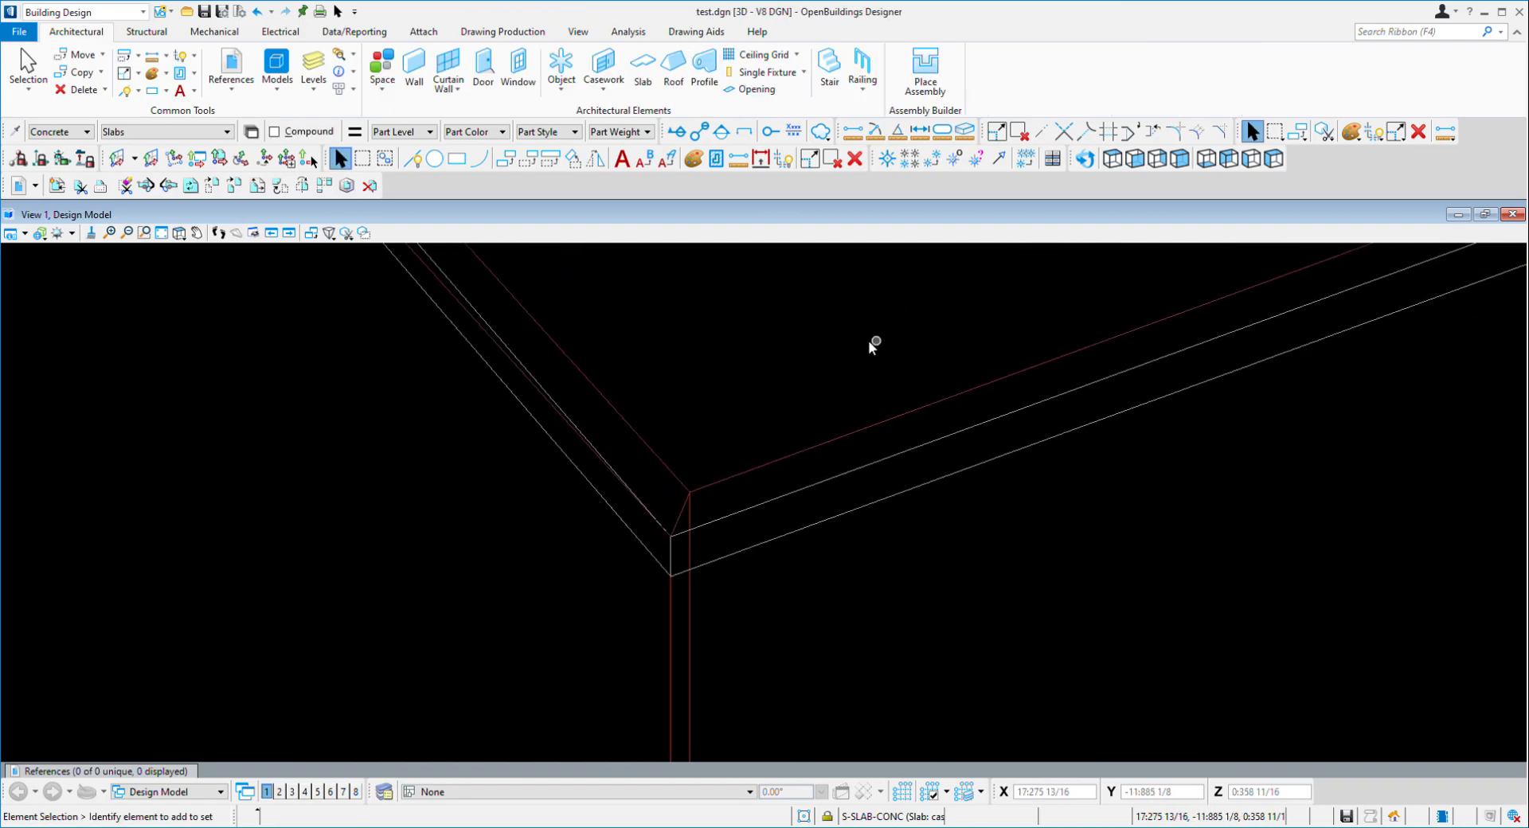
Examine from the left side and in 3D how the concrete slab sits in relation to the wall tops
key(F7)
scroll(945, 480, down, 4)
middle_drag(579, 514, 787, 493)
scroll(785, 489, up, 3)
middle_drag(763, 487, 408, 528)
scroll(962, 446, down, 2)
middle_drag(962, 447, 556, 518)
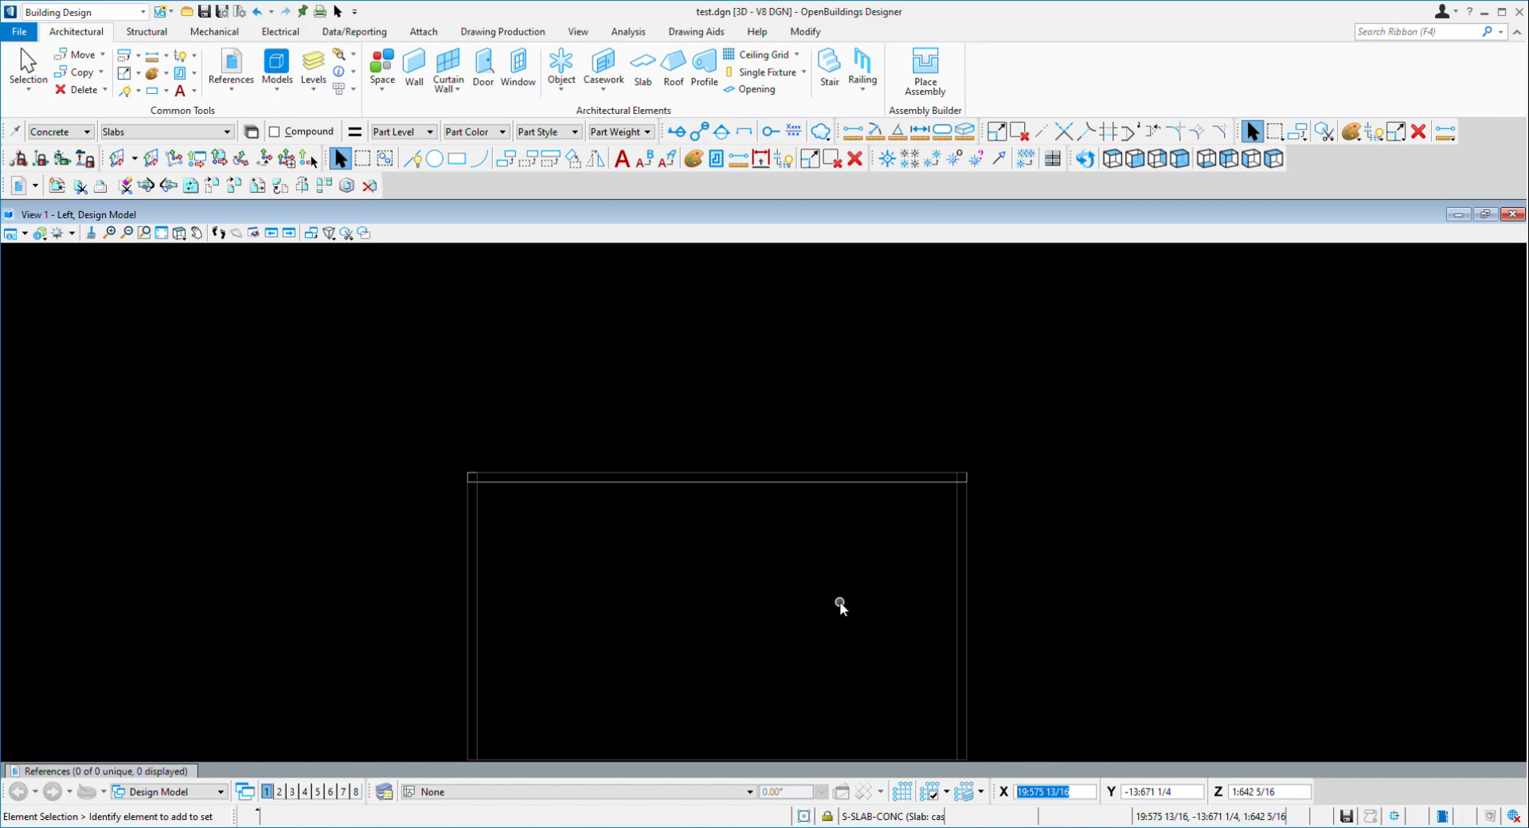
shift+middle_drag(614, 399, 625, 468)
scroll(491, 456, up, 3)
middle_drag(481, 549, 481, 408)
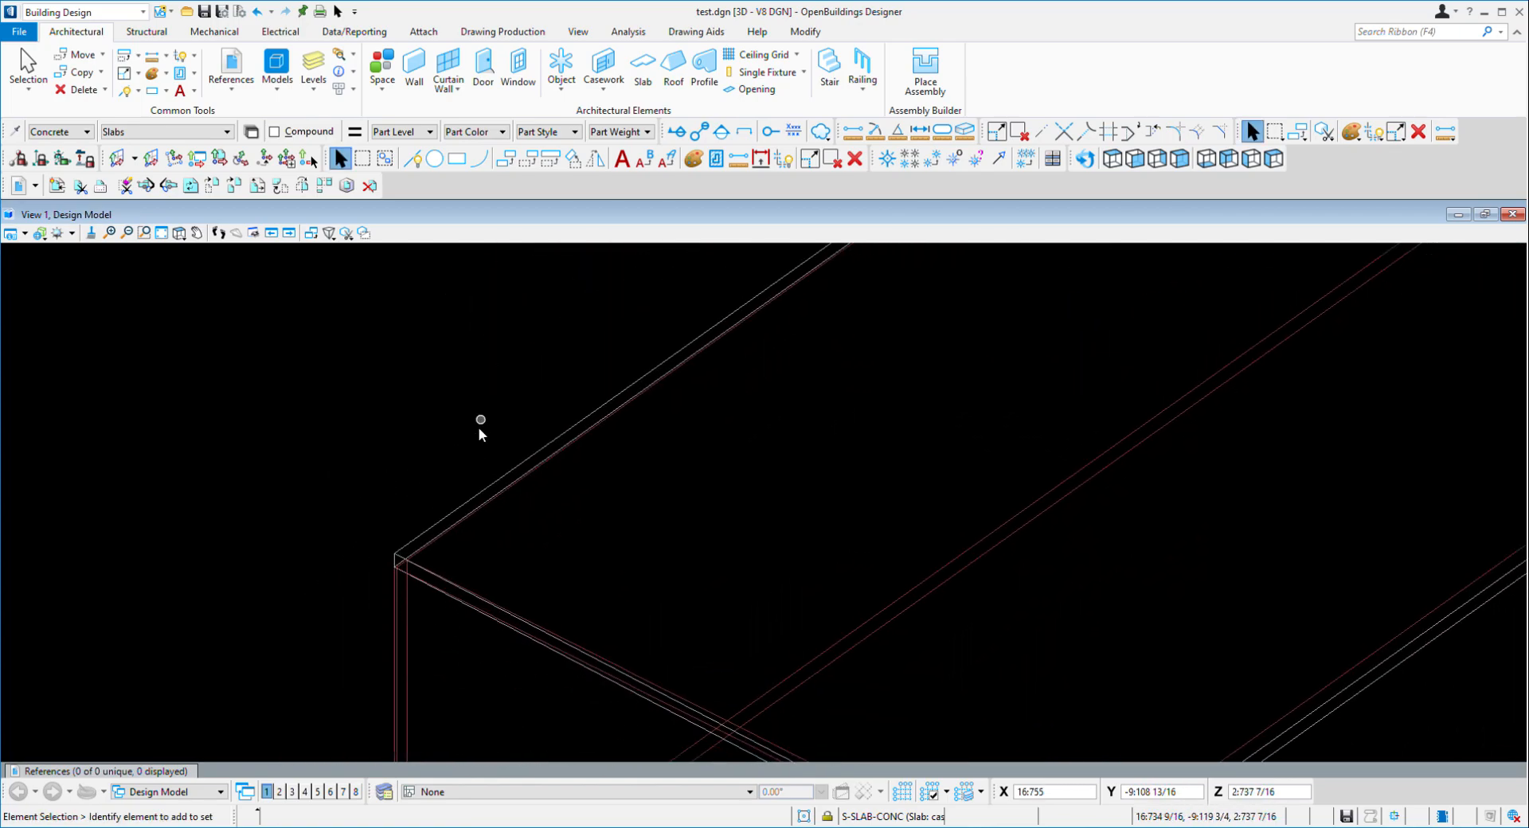
Delete the concrete slab and start a new one by boundary, placed from its bottom
click(473, 503)
click(693, 489)
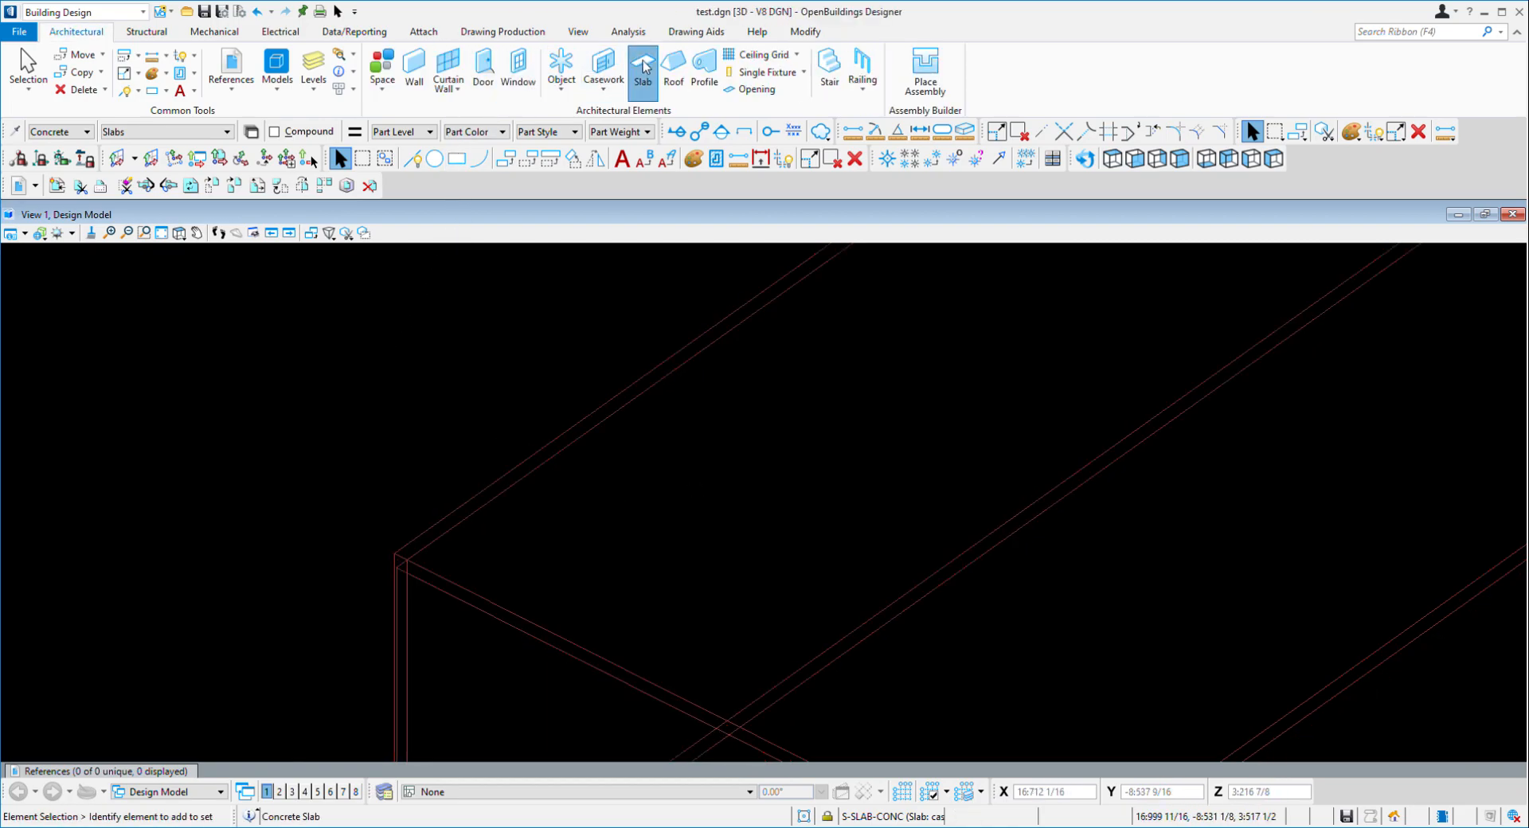
click(644, 67)
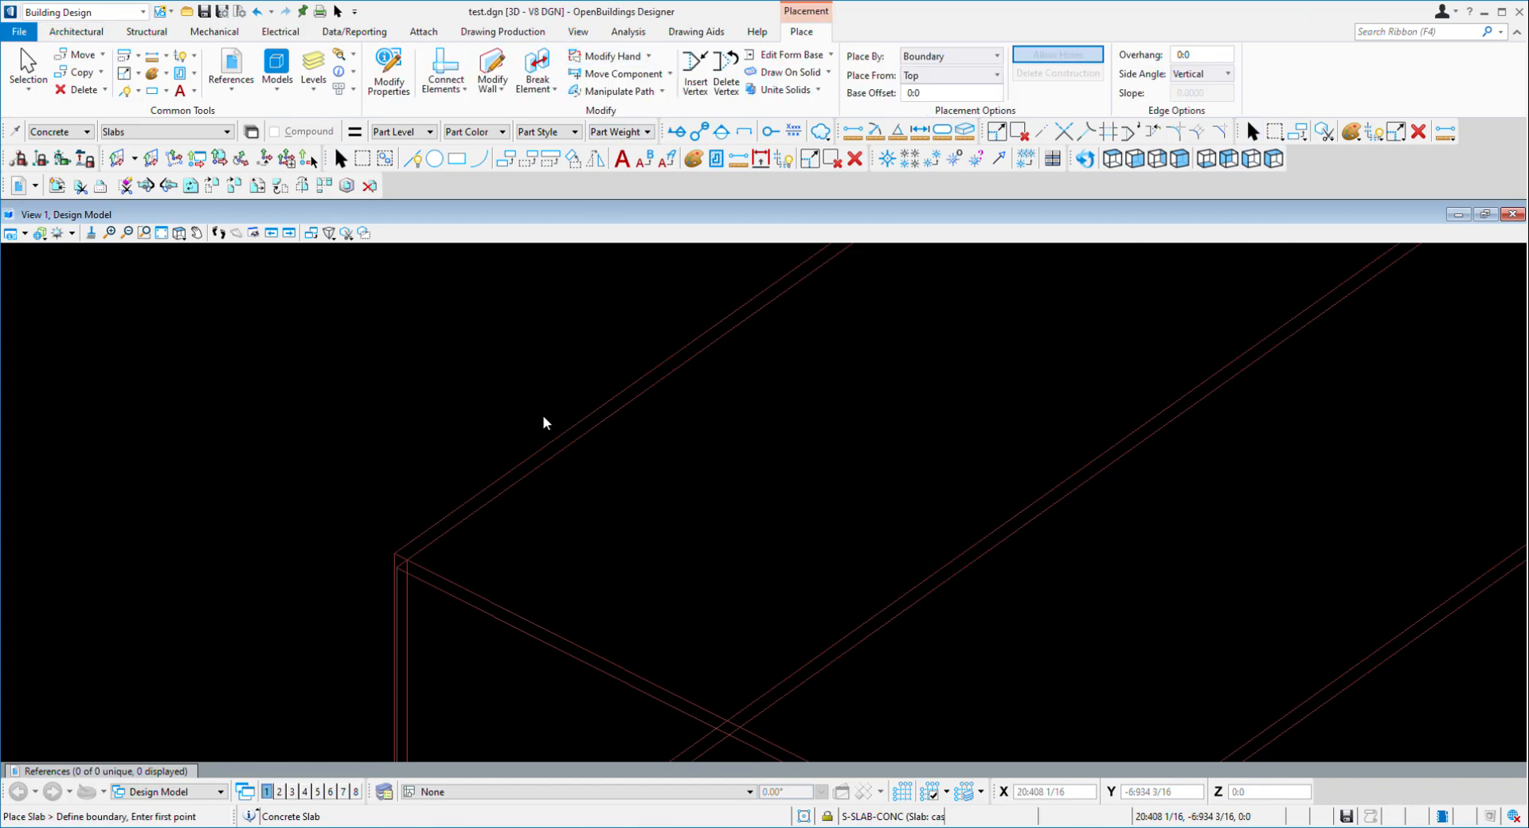
scroll(805, 409, down, 3)
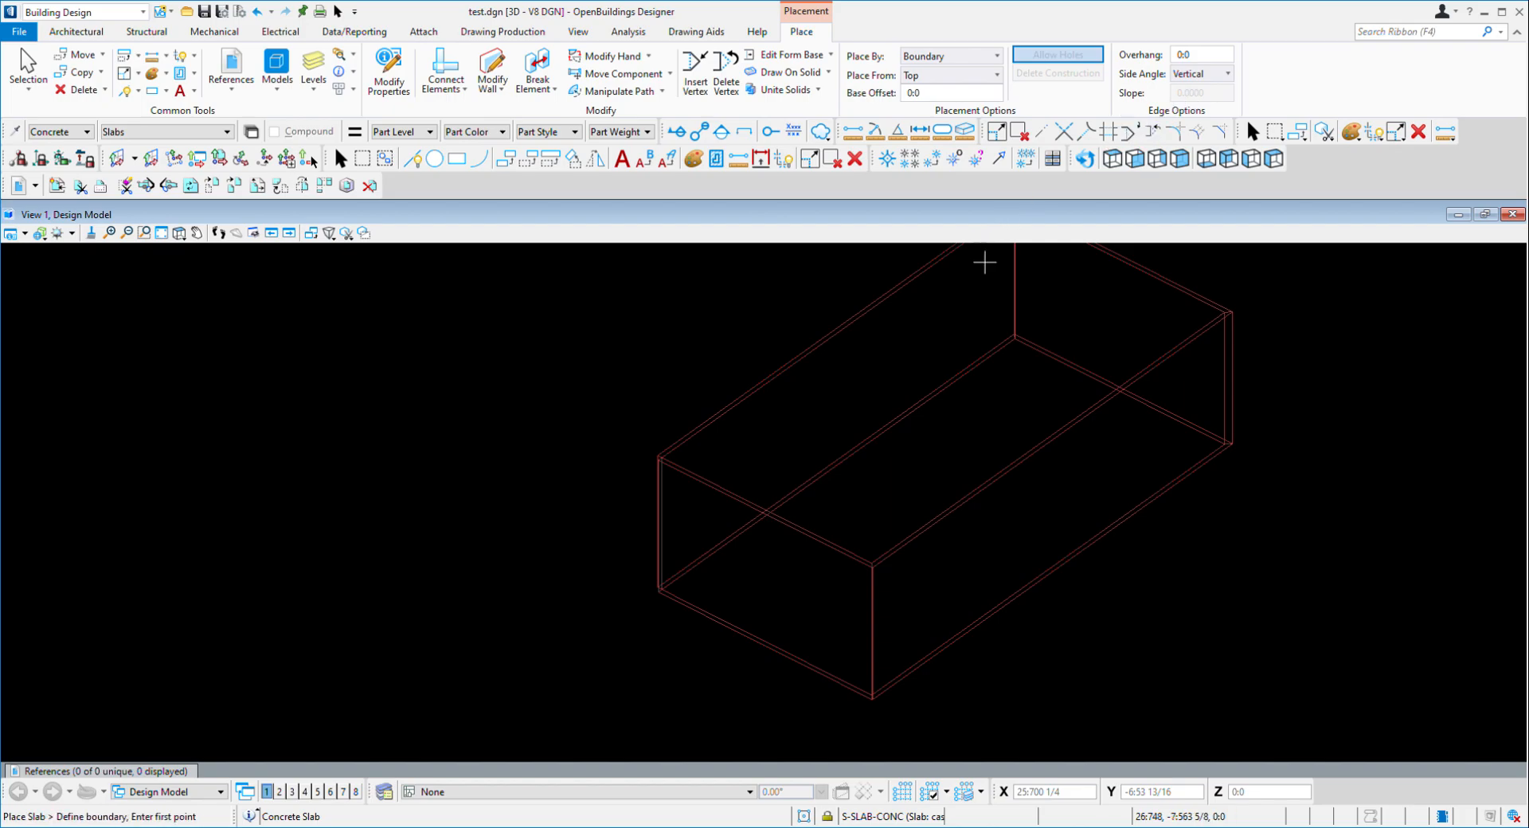
click(892, 160)
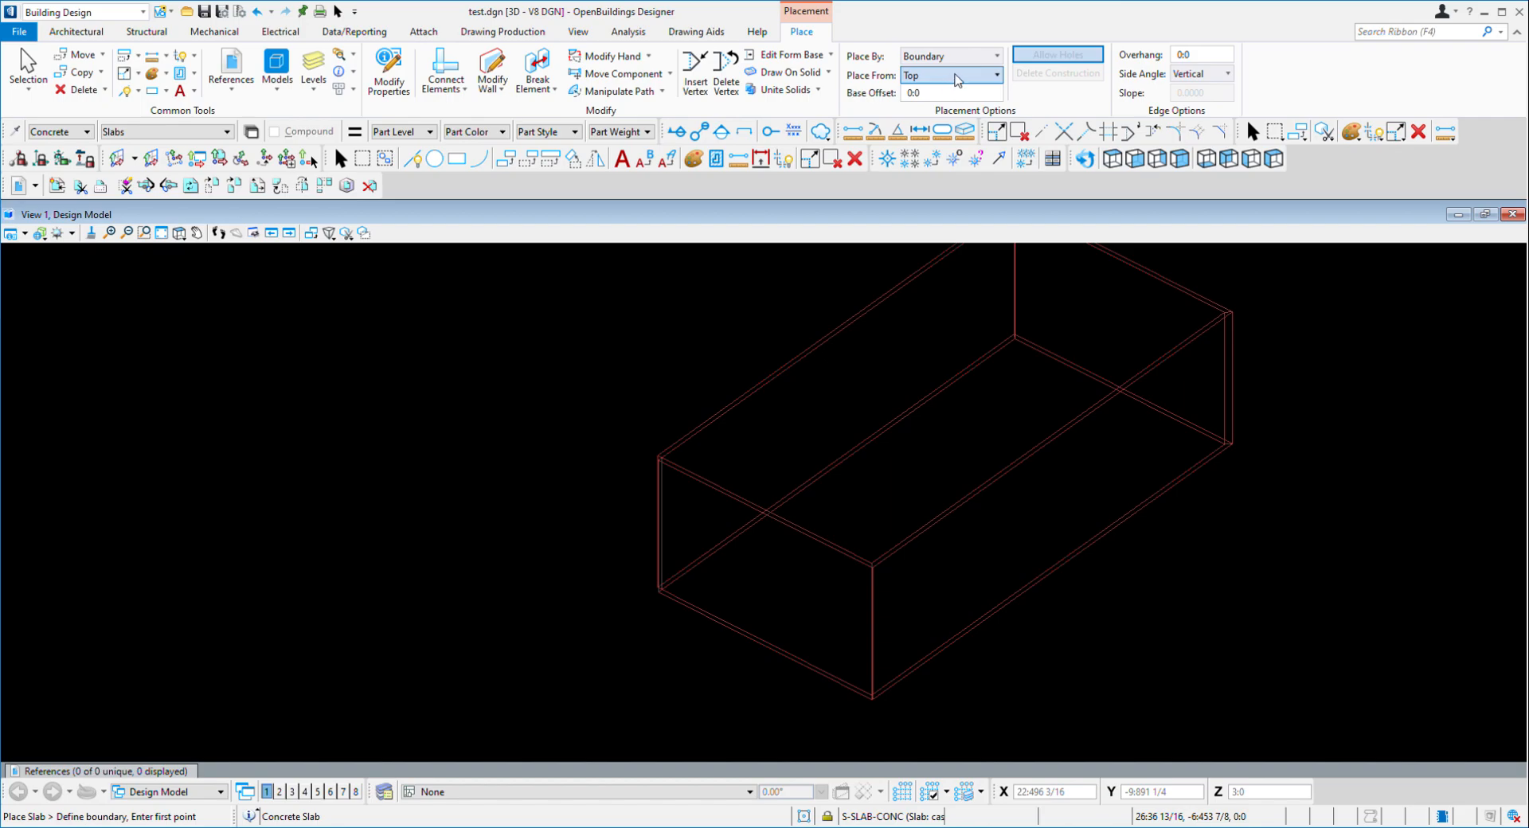
click(950, 110)
Define the slab boundary through the enclosure's outer top corners and finish the concrete slab on top of the walls
scroll(683, 528, up, 5)
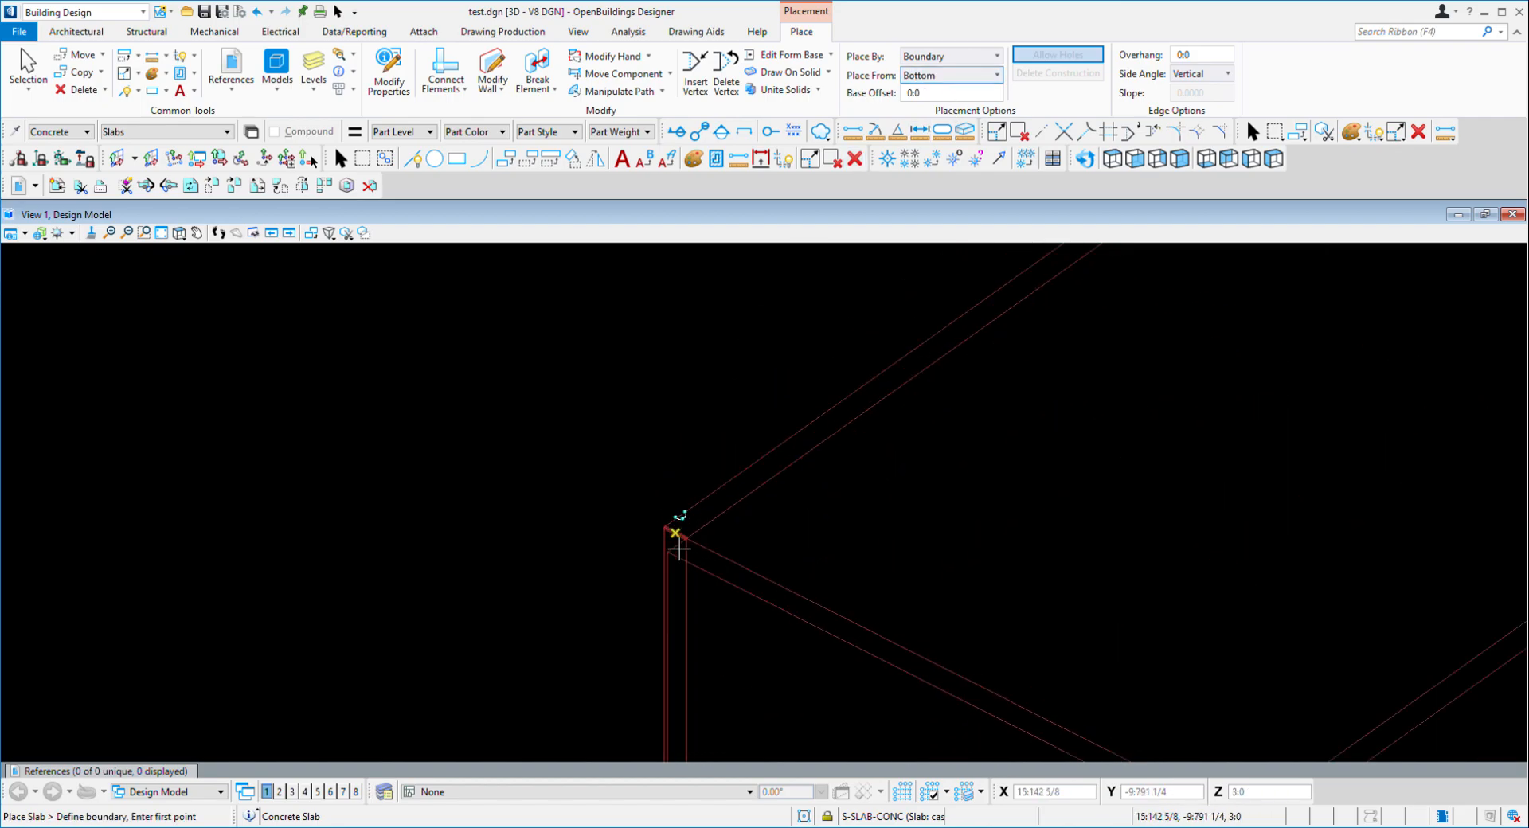
scroll(667, 533, down, 5)
scroll(956, 387, up, 5)
click(980, 403)
scroll(972, 300, down, 5)
scroll(1181, 423, up, 5)
click(1181, 422)
scroll(1167, 438, down, 5)
scroll(1181, 481, up, 5)
click(1168, 549)
right_click(1280, 580)
scroll(1073, 468, down, 3)
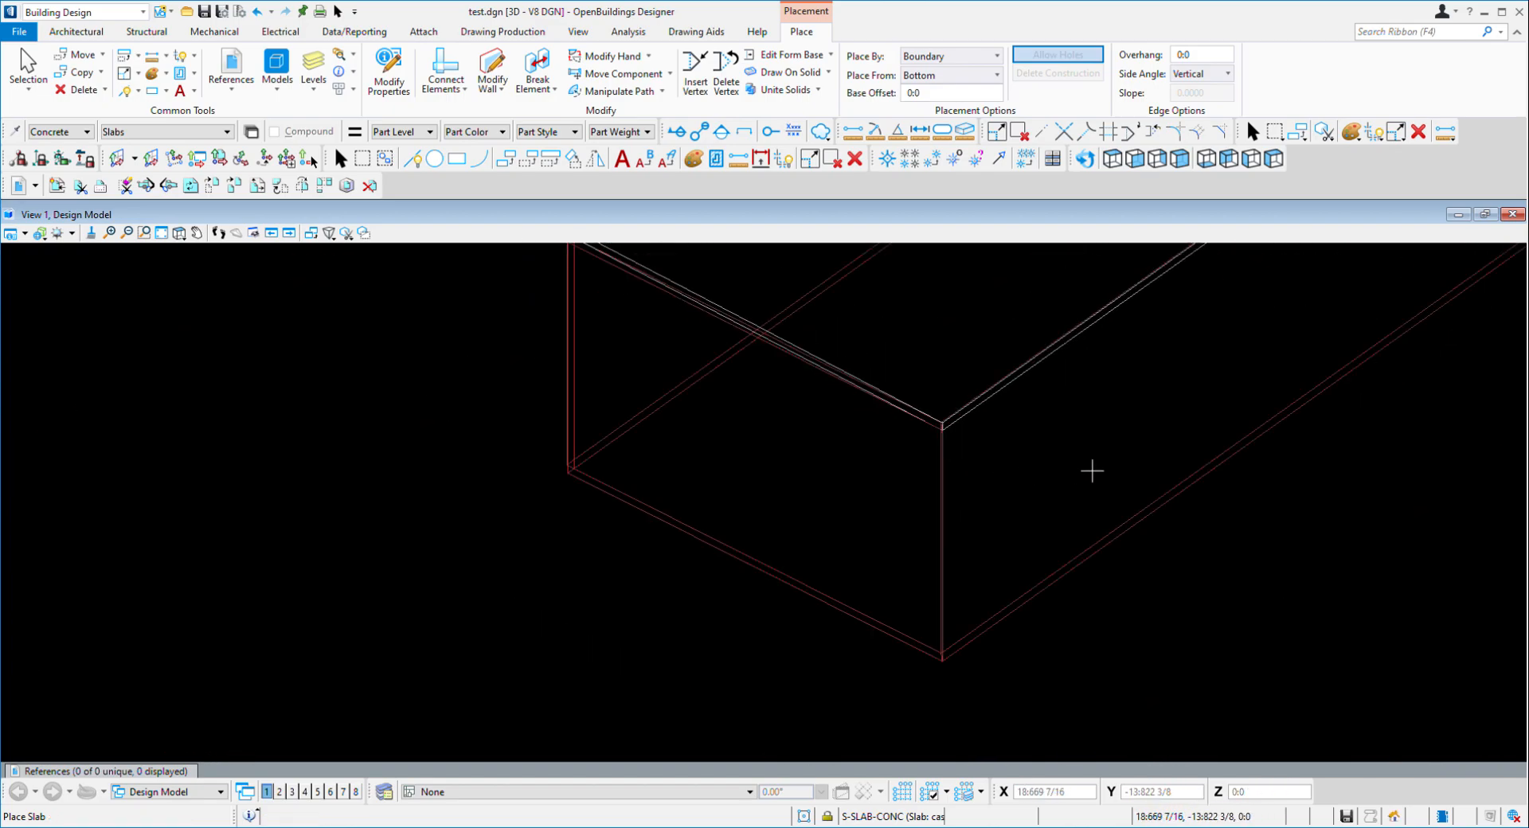
key(Escape)
Inspect the slab's seating on the wall top in the left view, close up at the wall corner
scroll(815, 557, down, 6)
middle_drag(817, 555, 1057, 537)
key(F7)
scroll(1057, 536, down, 2)
scroll(1027, 454, up, 3)
middle_drag(1089, 454, 1311, 478)
scroll(1312, 477, down, 3)
scroll(1091, 474, up, 3)
scroll(1028, 418, up, 2)
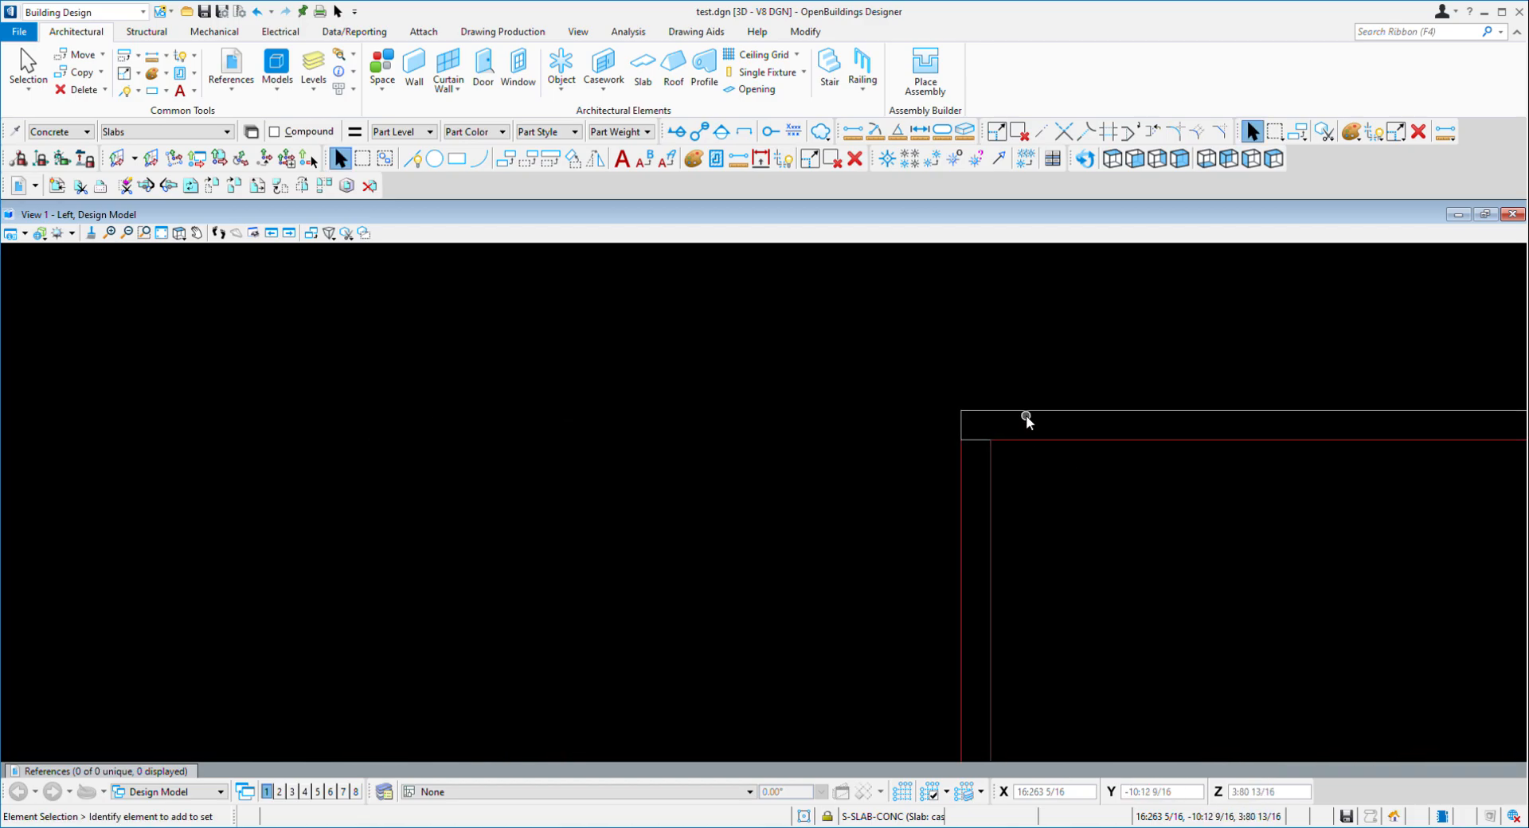
click(1026, 410)
click(865, 358)
Switch to a shaded display with materials and examine the slab-covered enclosure from several 3D angles
key(F3)
scroll(714, 448, down, 6)
shift+middle_drag(1030, 461, 787, 516)
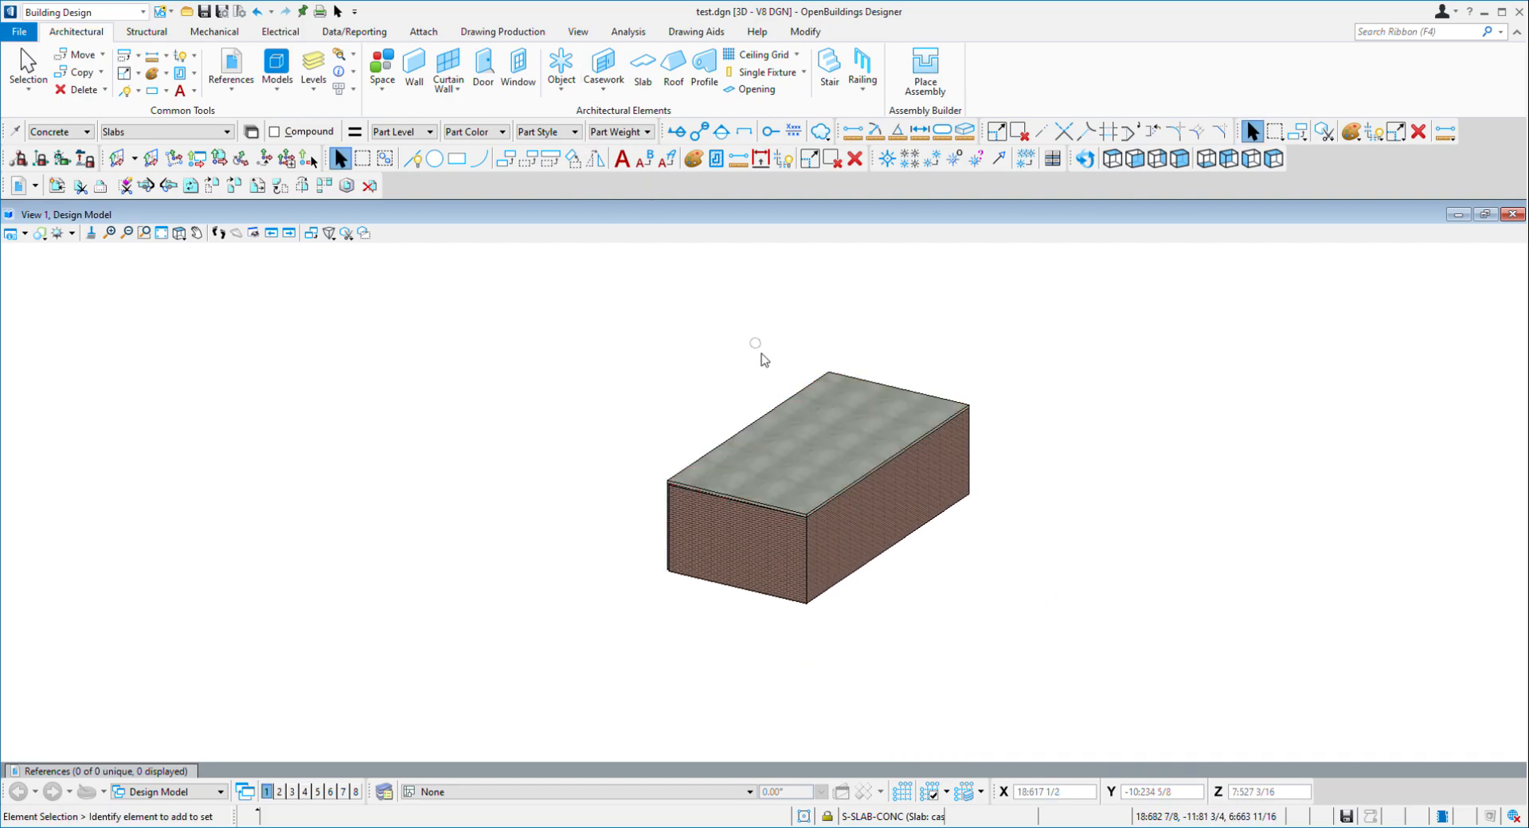
scroll(760, 350, up, 5)
mouse_move(963, 601)
shift+middle_down()
mouse_move(1035, 616)
mouse_move(973, 624)
shift+middle_up()
scroll(981, 633, down, 5)
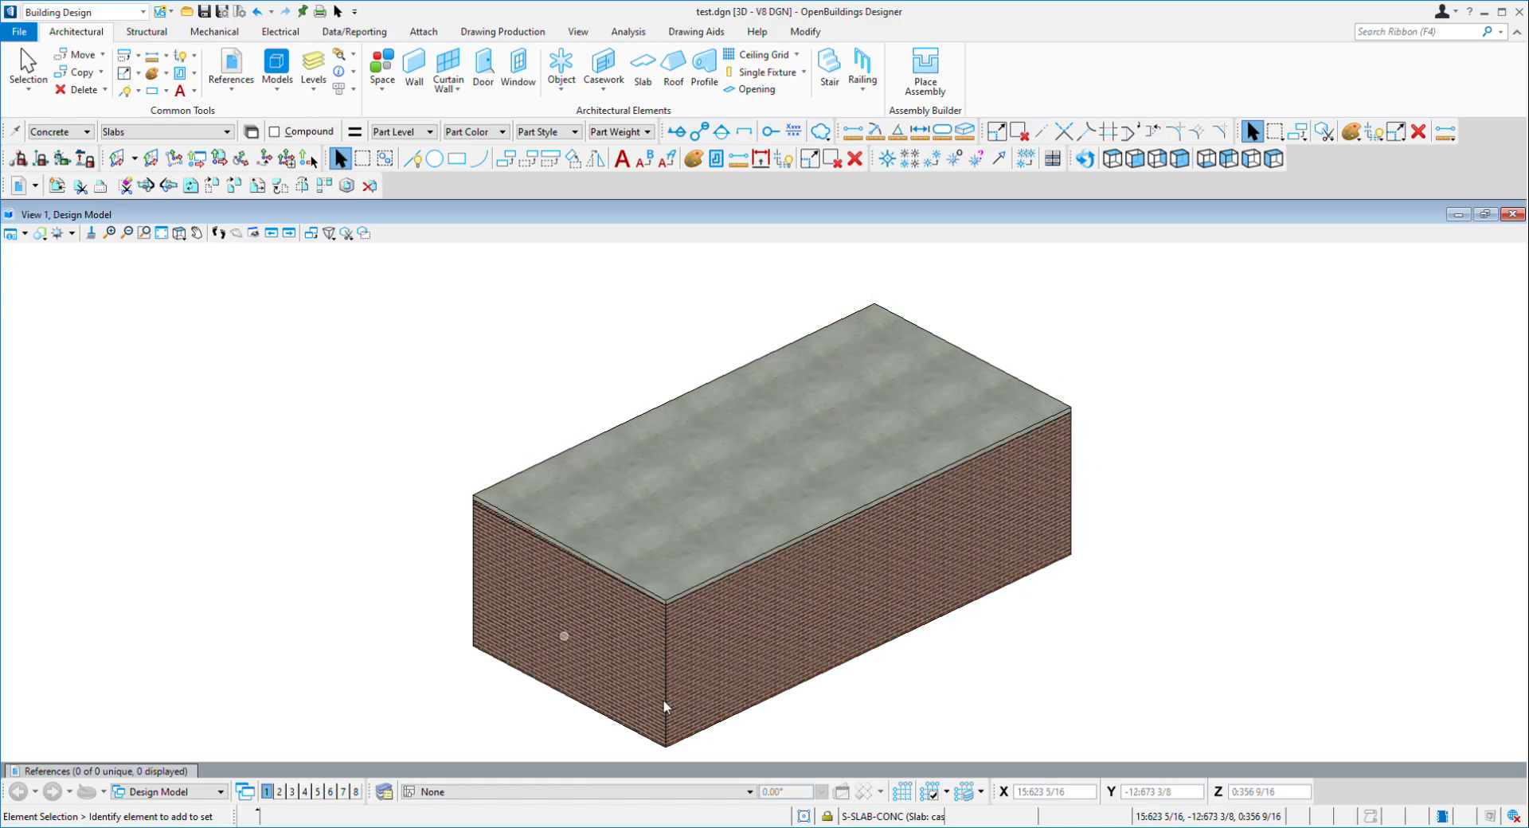
shift+middle_drag(469, 608, 829, 532)
shift+middle_drag(581, 638, 744, 543)
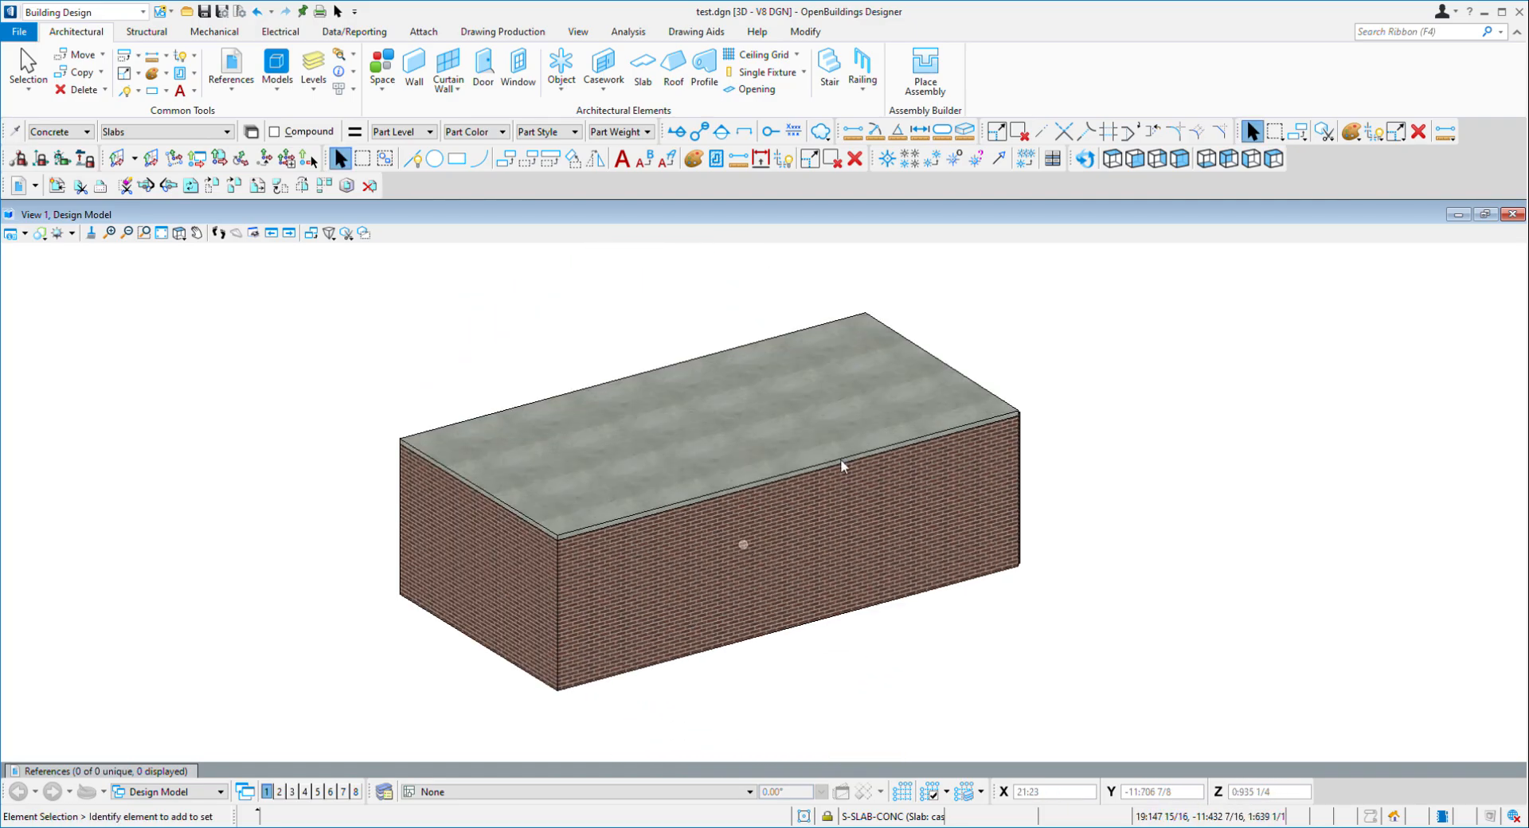
middle_drag(485, 369, 490, 447)
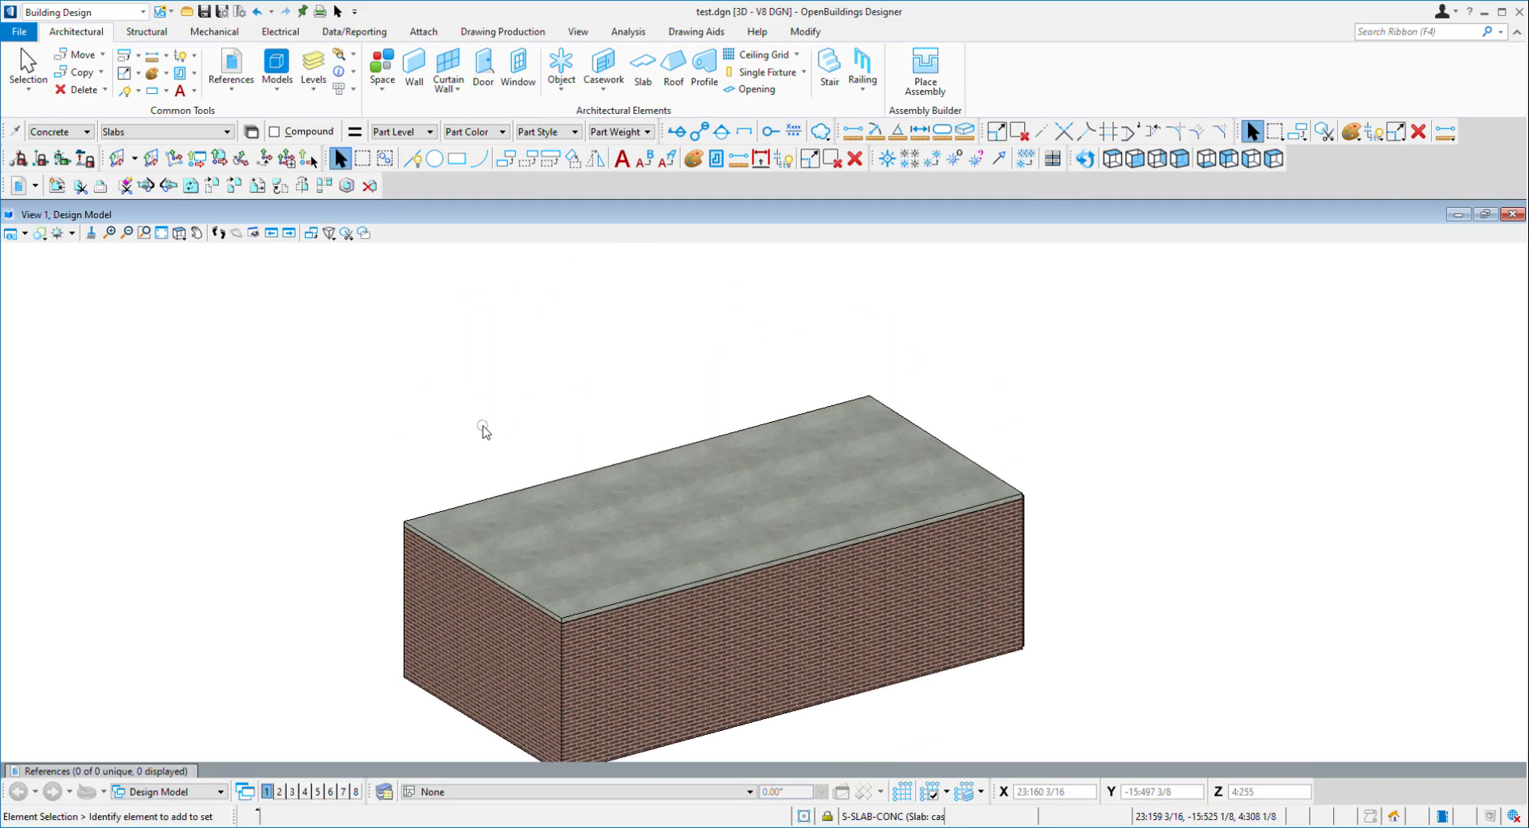
Return to the top view in wireframe display with the whole enclosure in sight
key(F11)
key(r)
key(v)
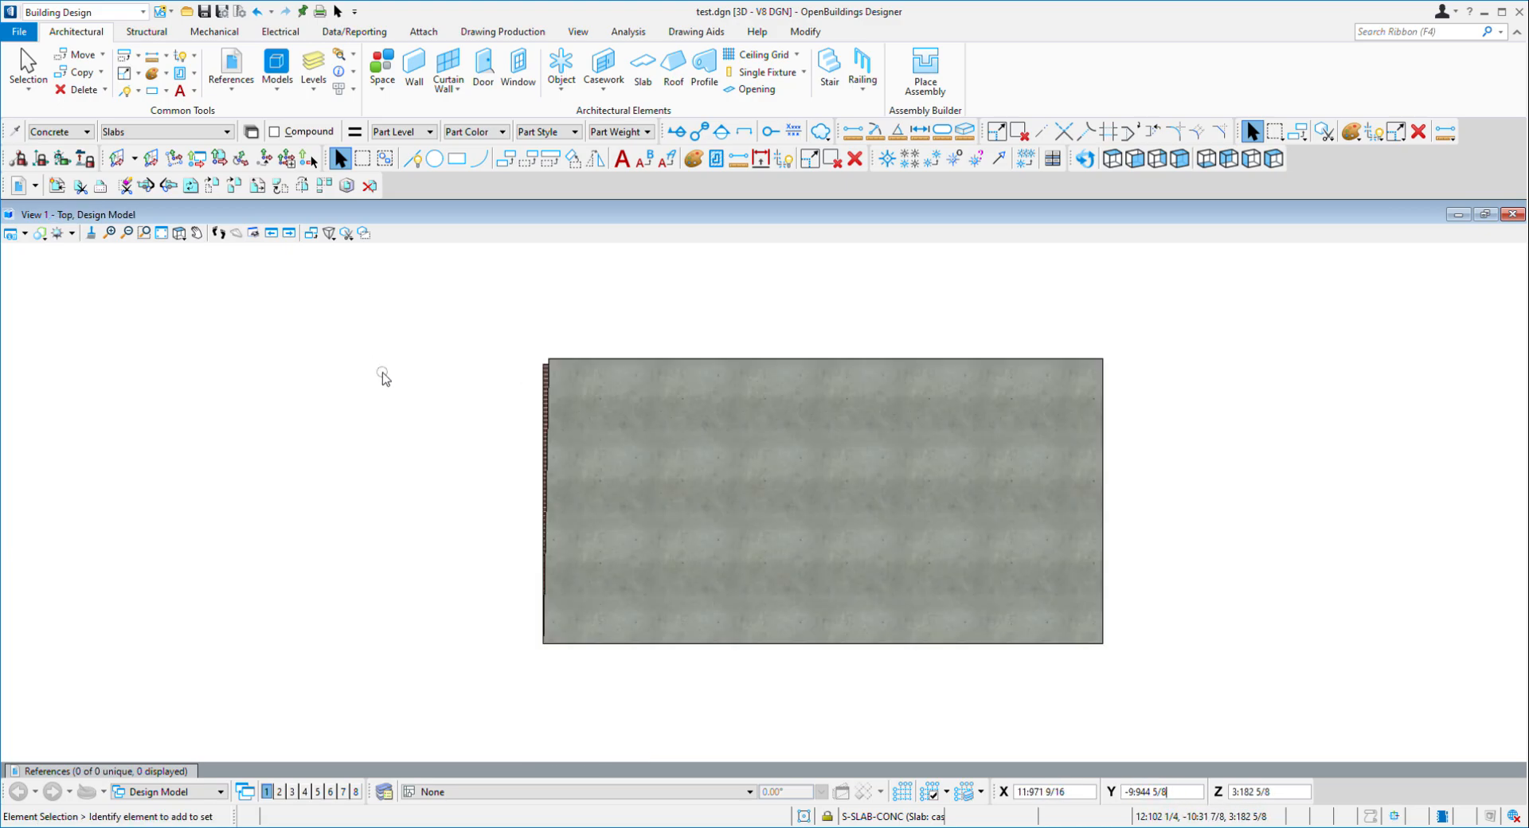
key(F2)
click(393, 472)
middle_drag(720, 666, 657, 565)
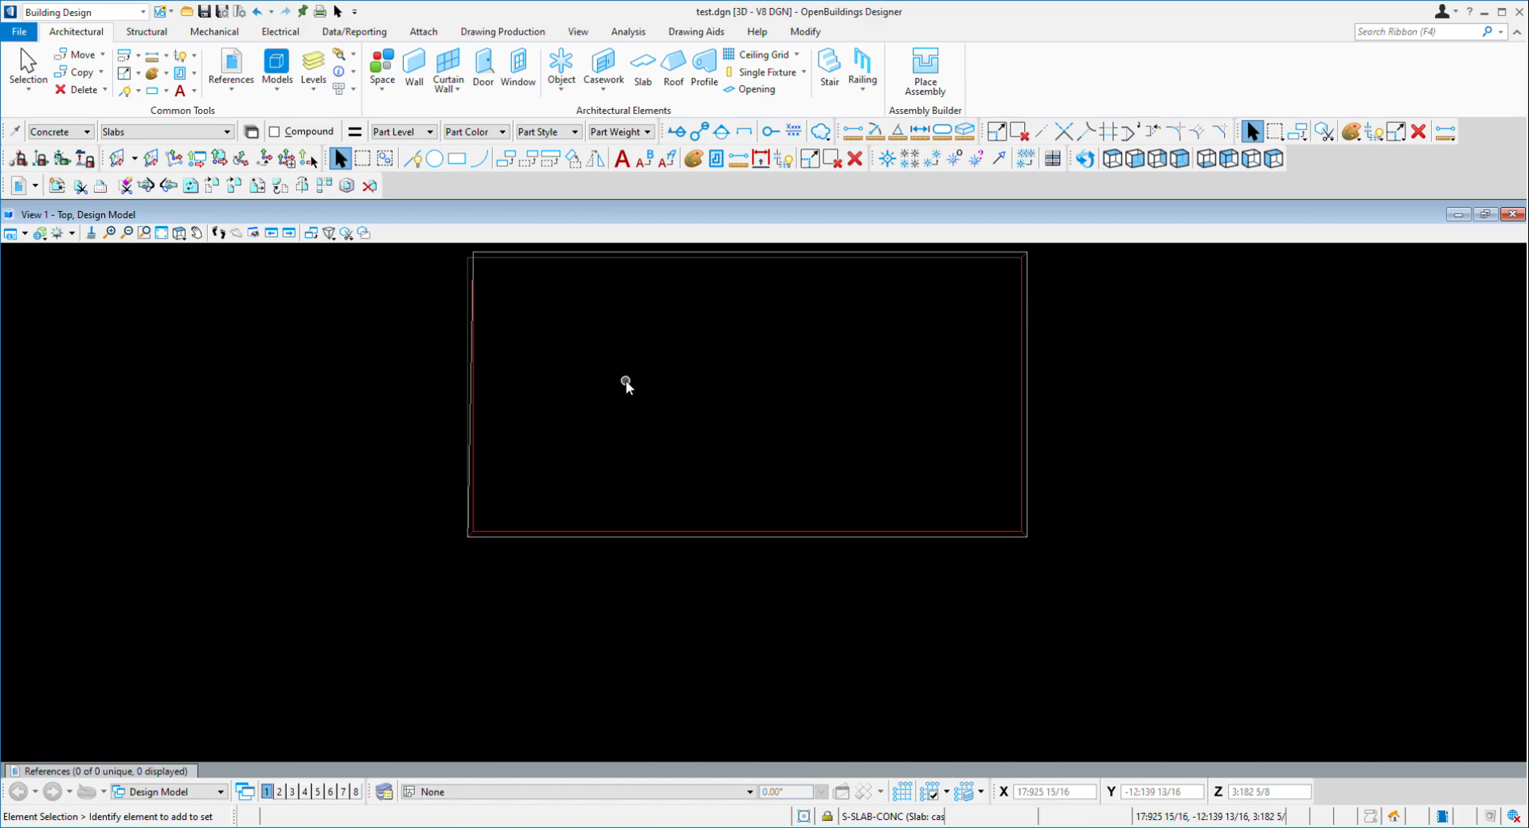
middle_drag(625, 381, 630, 460)
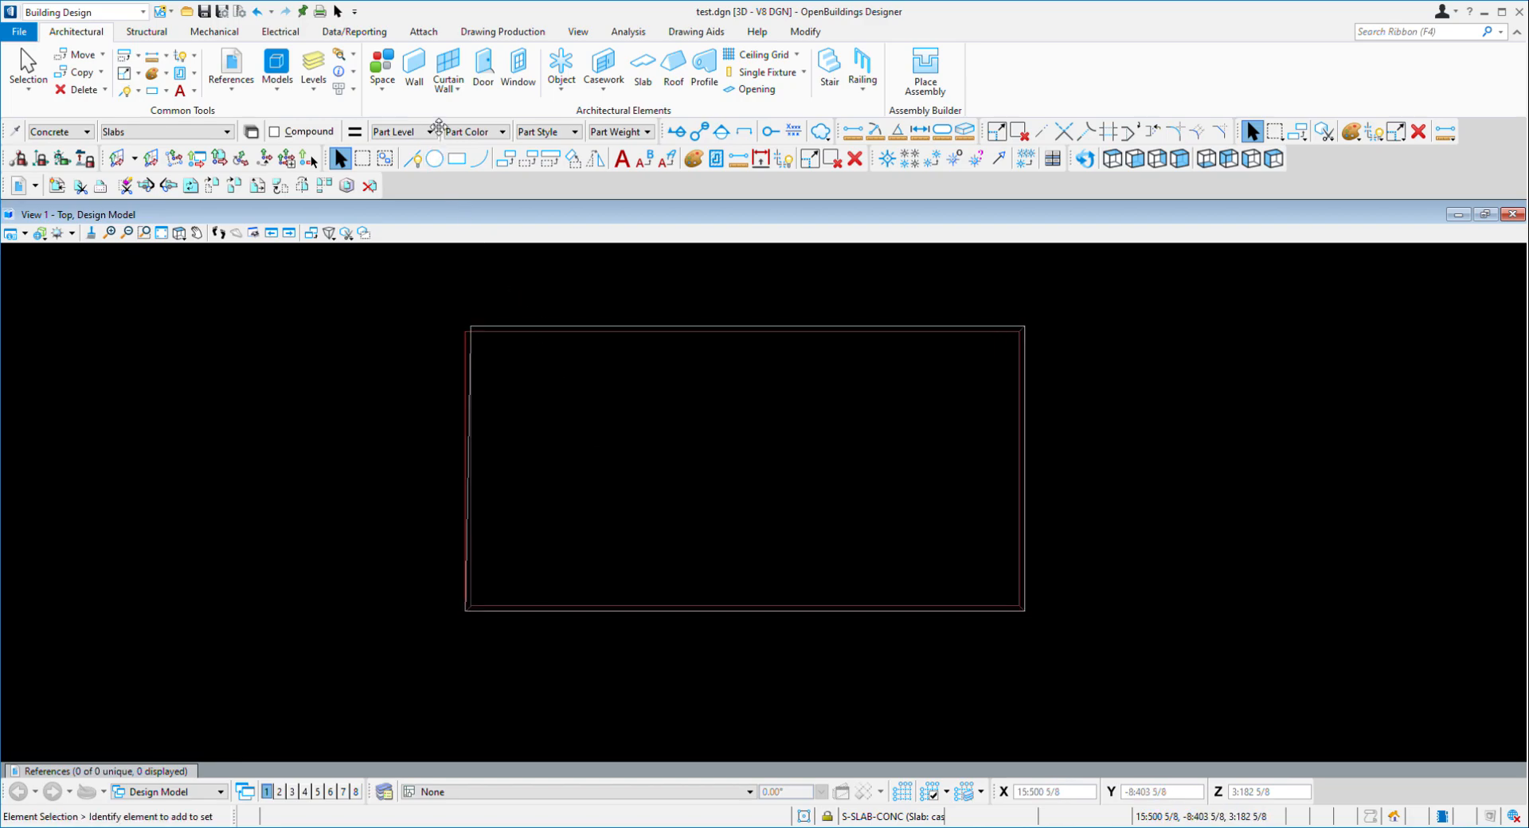
Place a door near the middle of the front wall, swinging into the enclosure
click(478, 72)
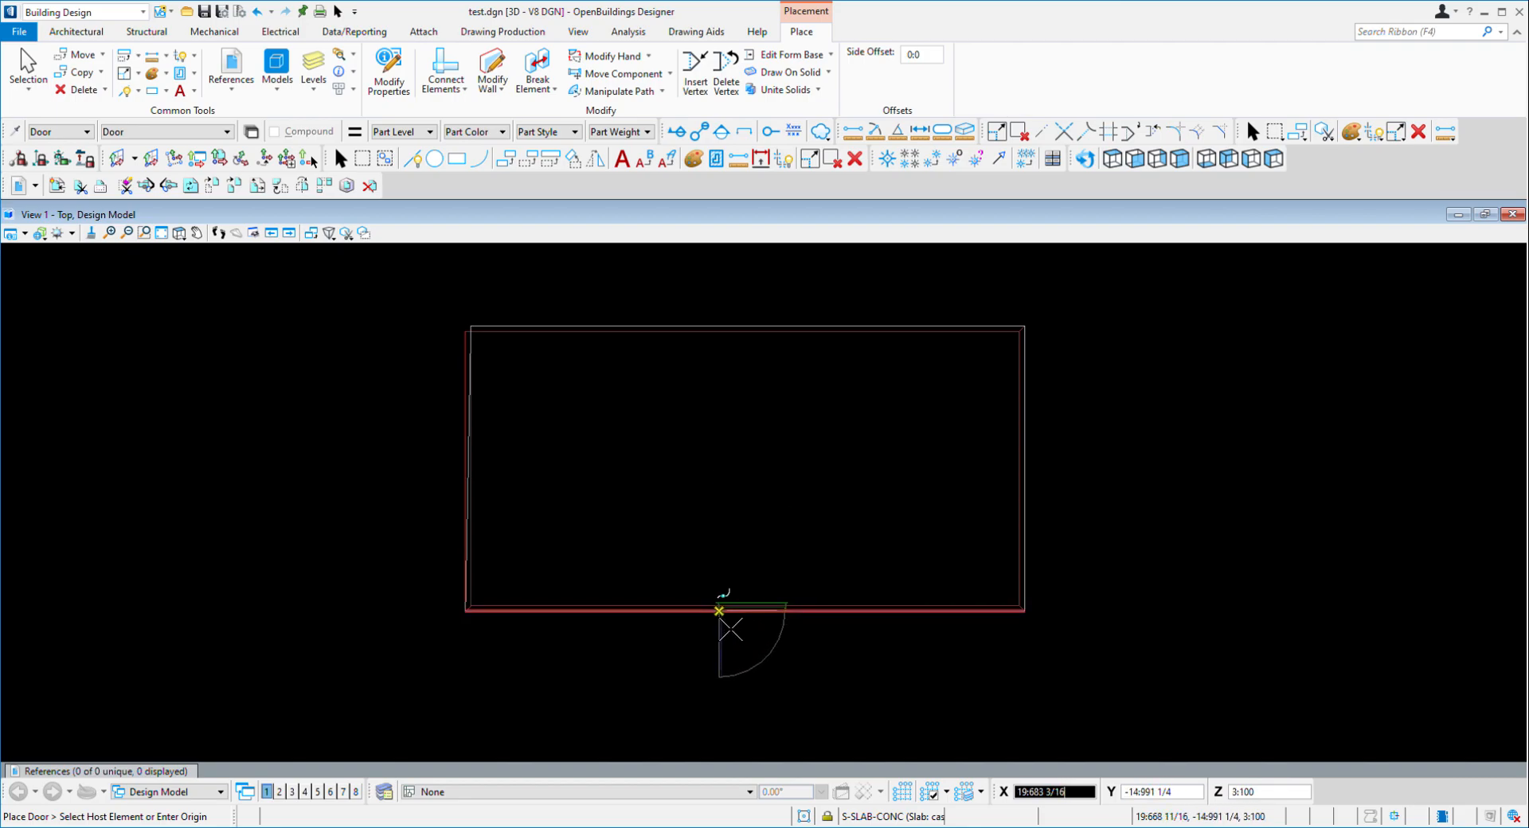
scroll(721, 609, up, 4)
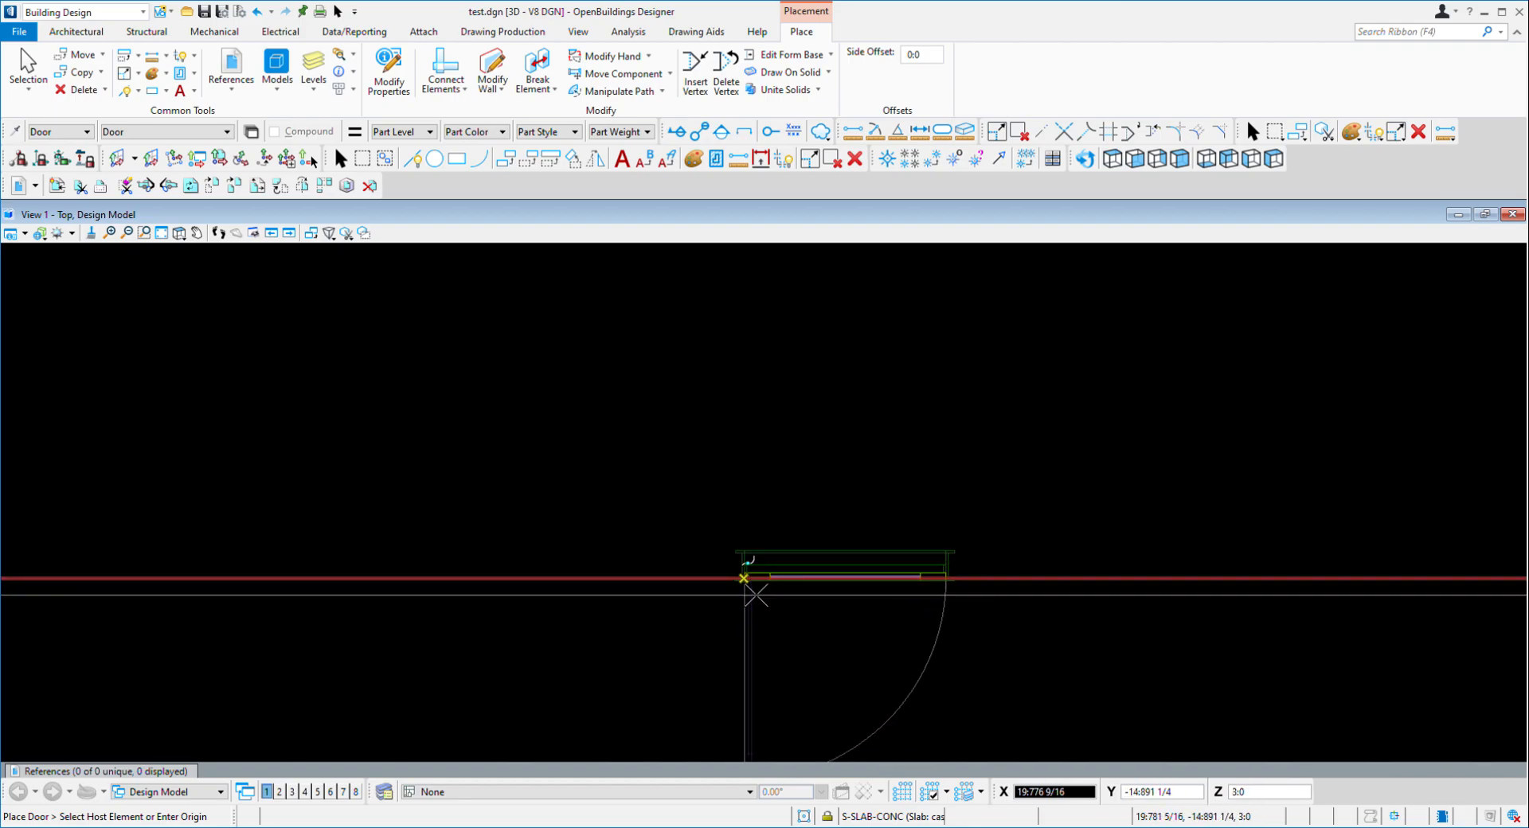
click(741, 593)
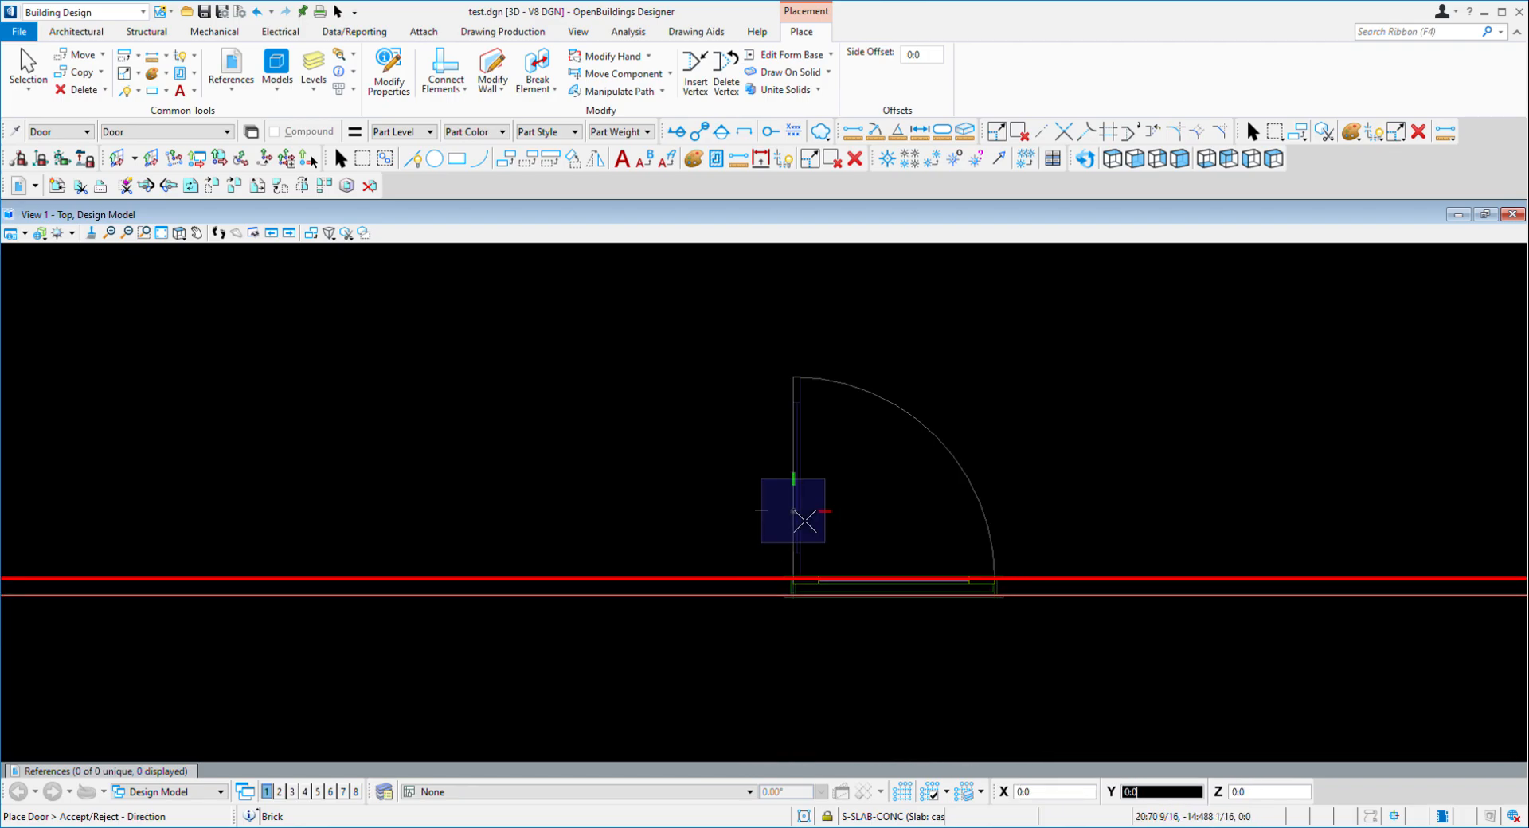
click(817, 440)
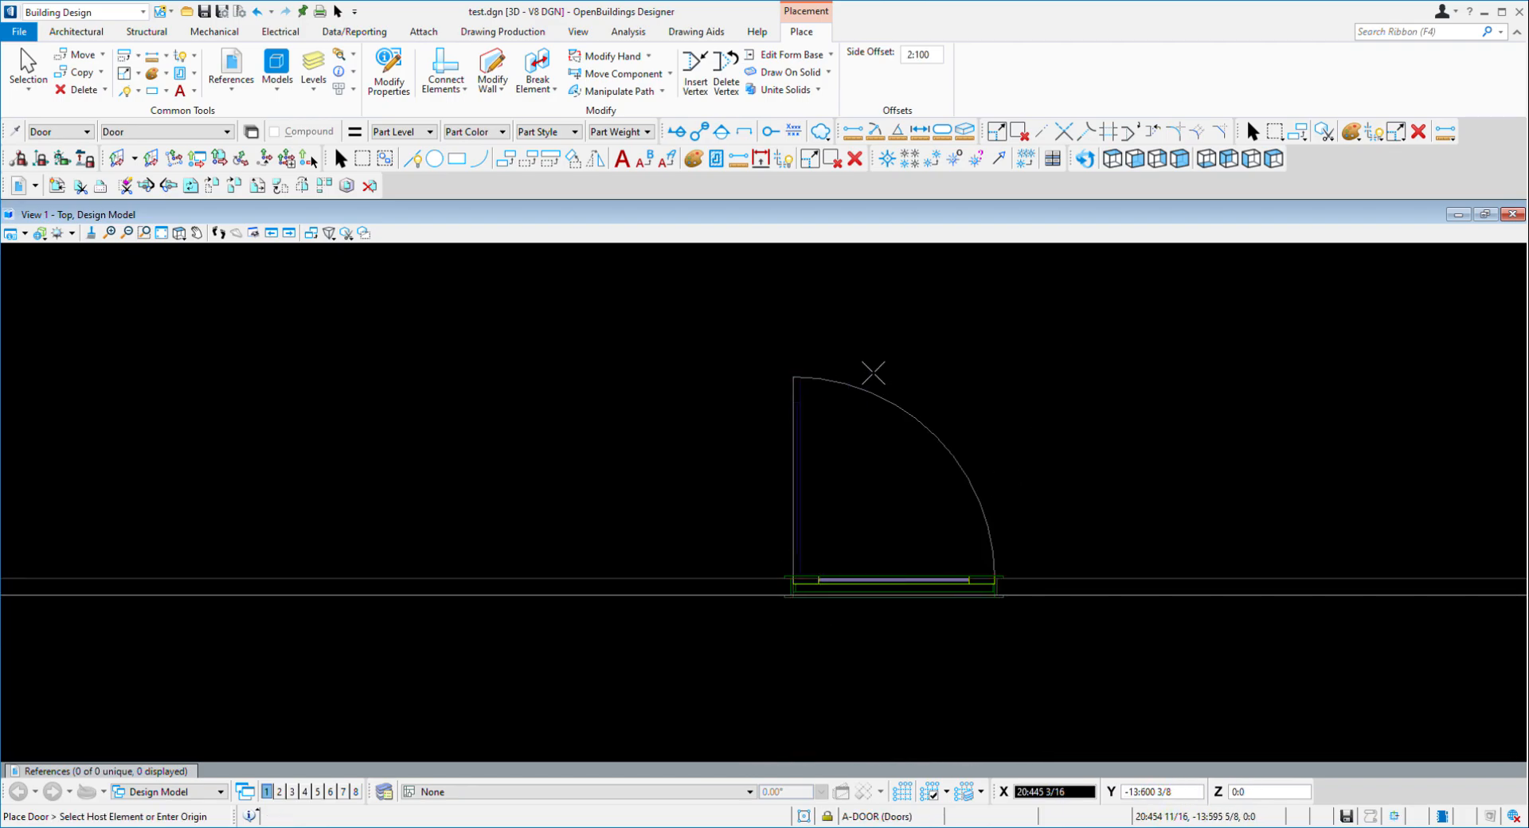
key(Escape)
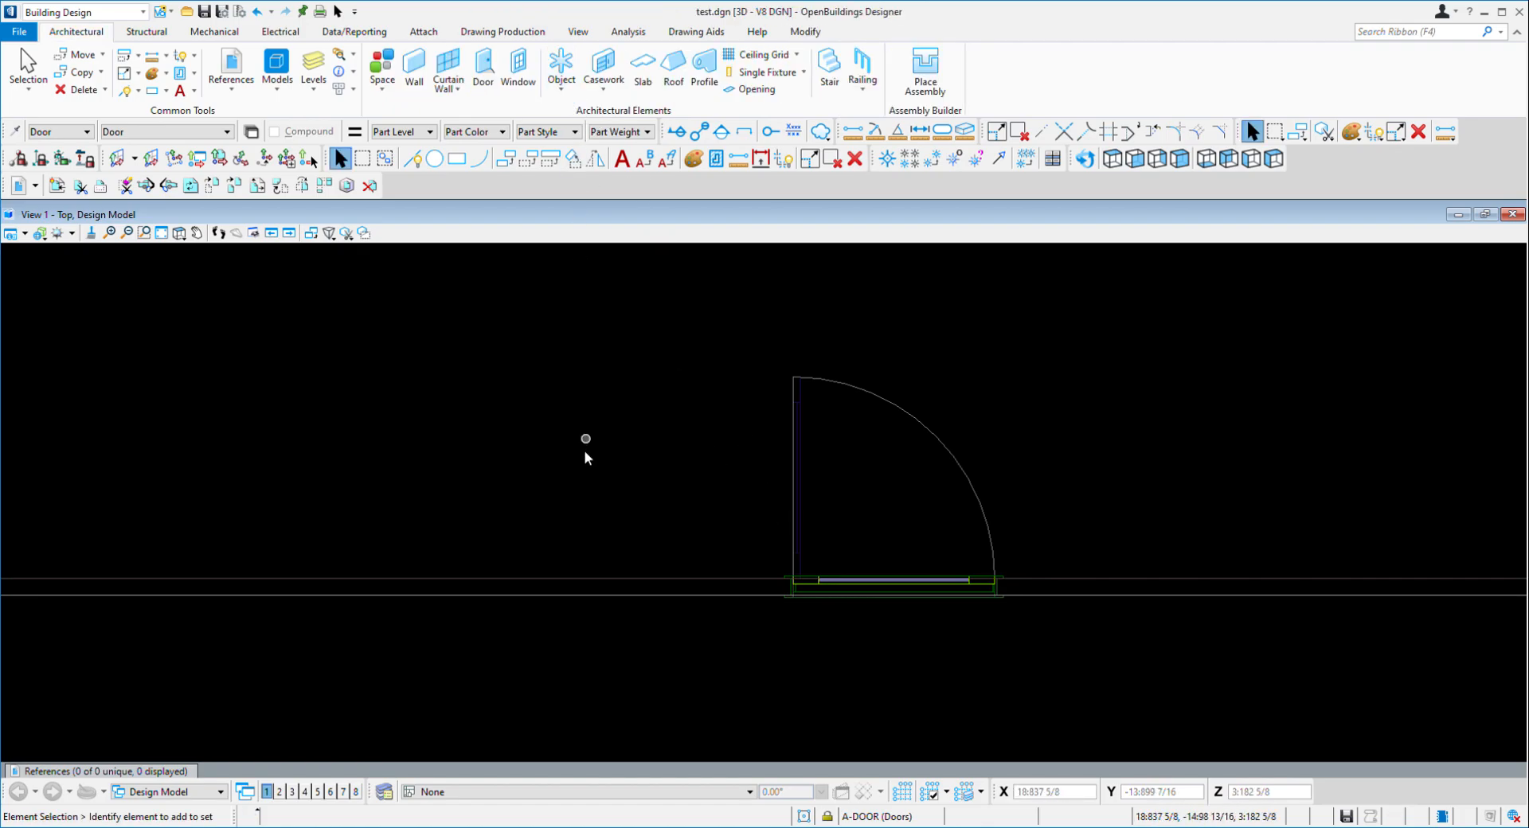
Examine the door in the front brick wall in a shaded 3D view from several angles
mouse_move(545, 535)
shift+middle_down()
mouse_move(507, 596)
mouse_move(659, 440)
mouse_move(710, 467)
mouse_move(676, 416)
mouse_move(769, 541)
mouse_move(728, 456)
shift+middle_up()
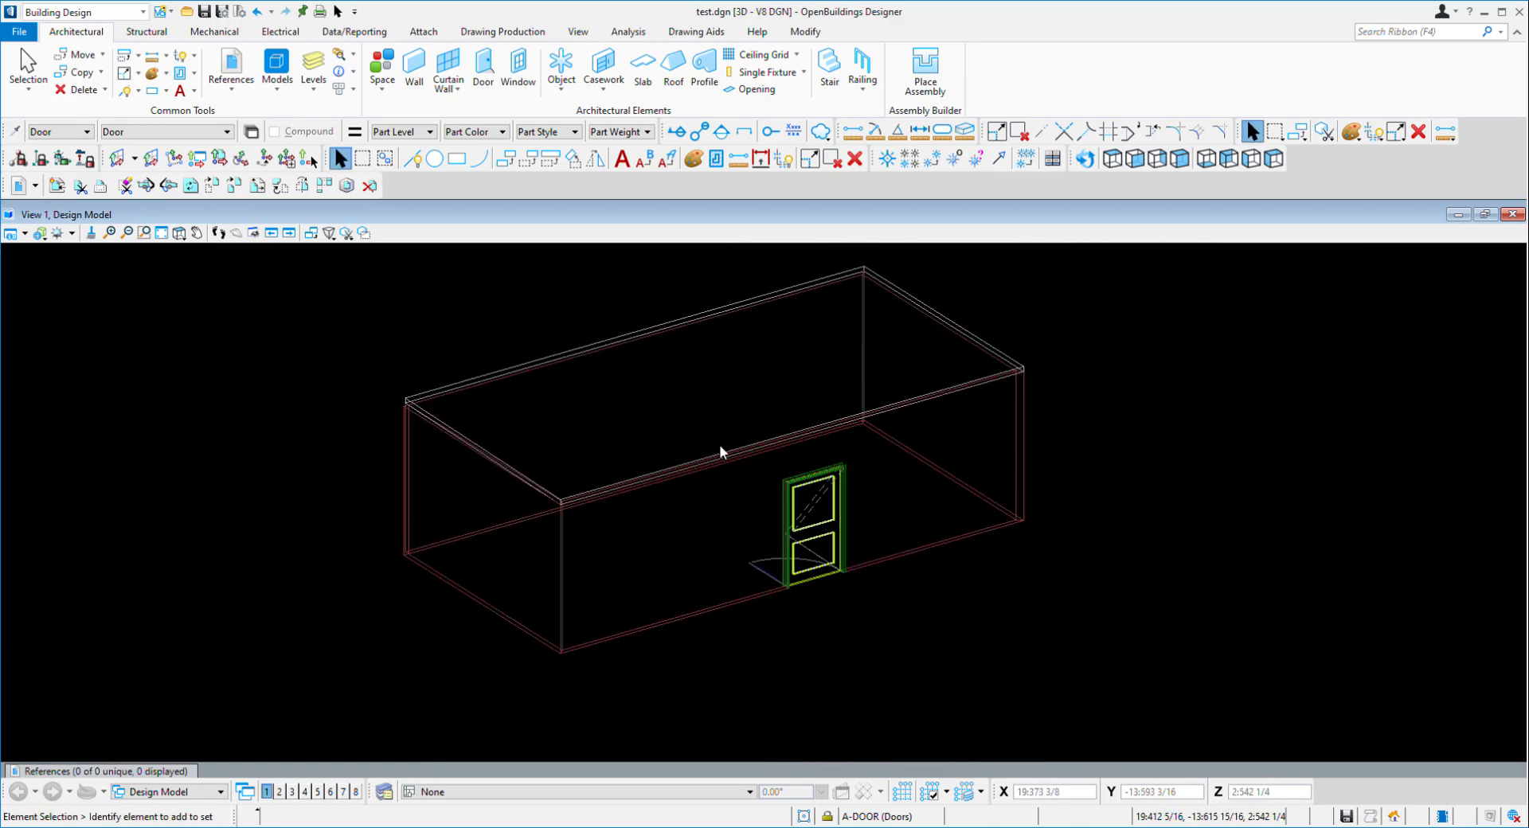
key(F5)
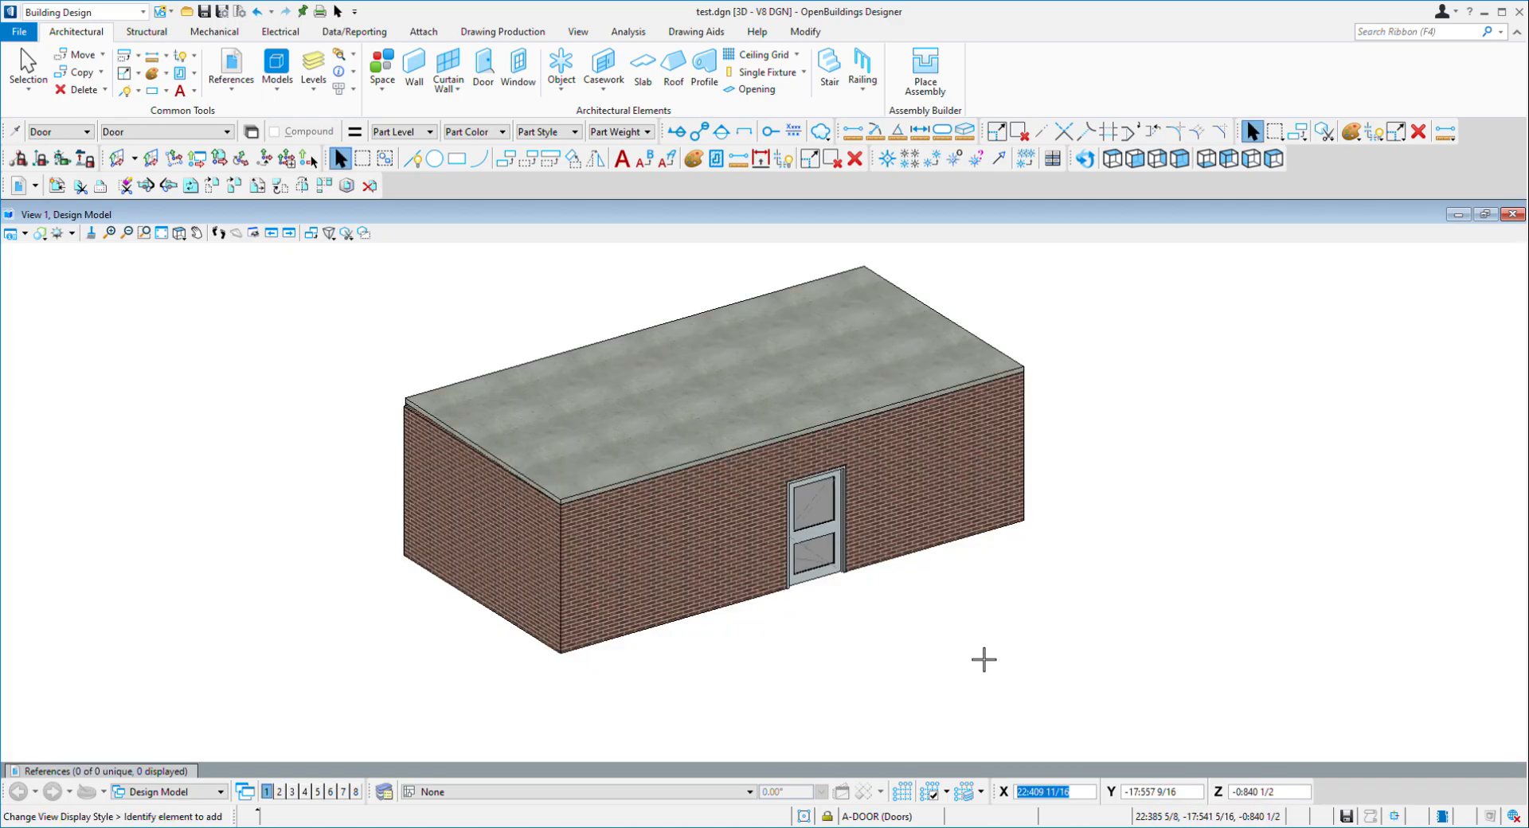
key(Escape)
scroll(837, 580, up, 5)
shift+middle_drag(1001, 621, 739, 596)
scroll(745, 625, down, 6)
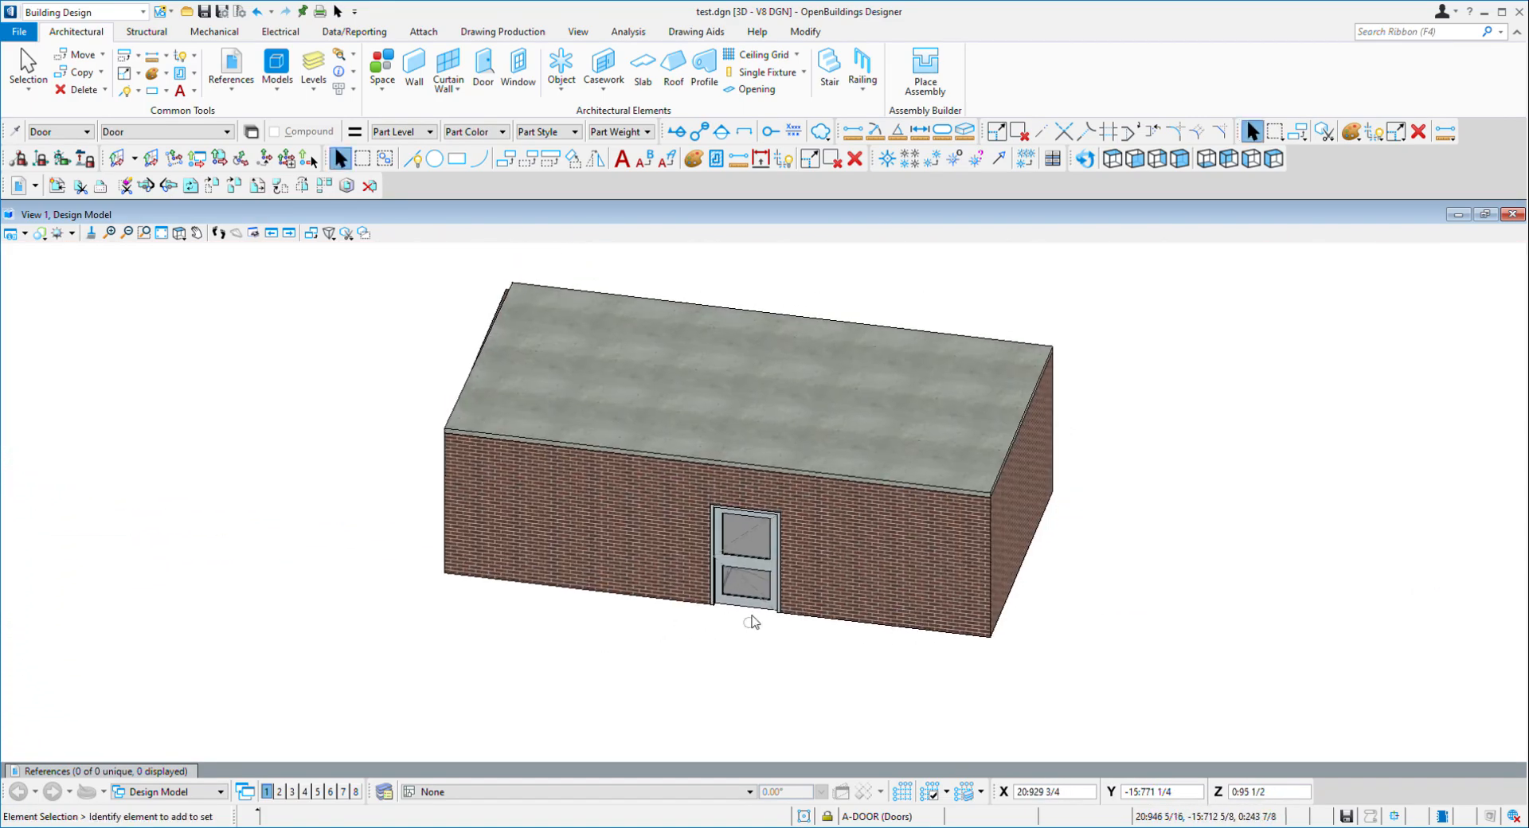
scroll(750, 595, up, 6)
shift+middle_drag(989, 660, 788, 689)
key(Escape)
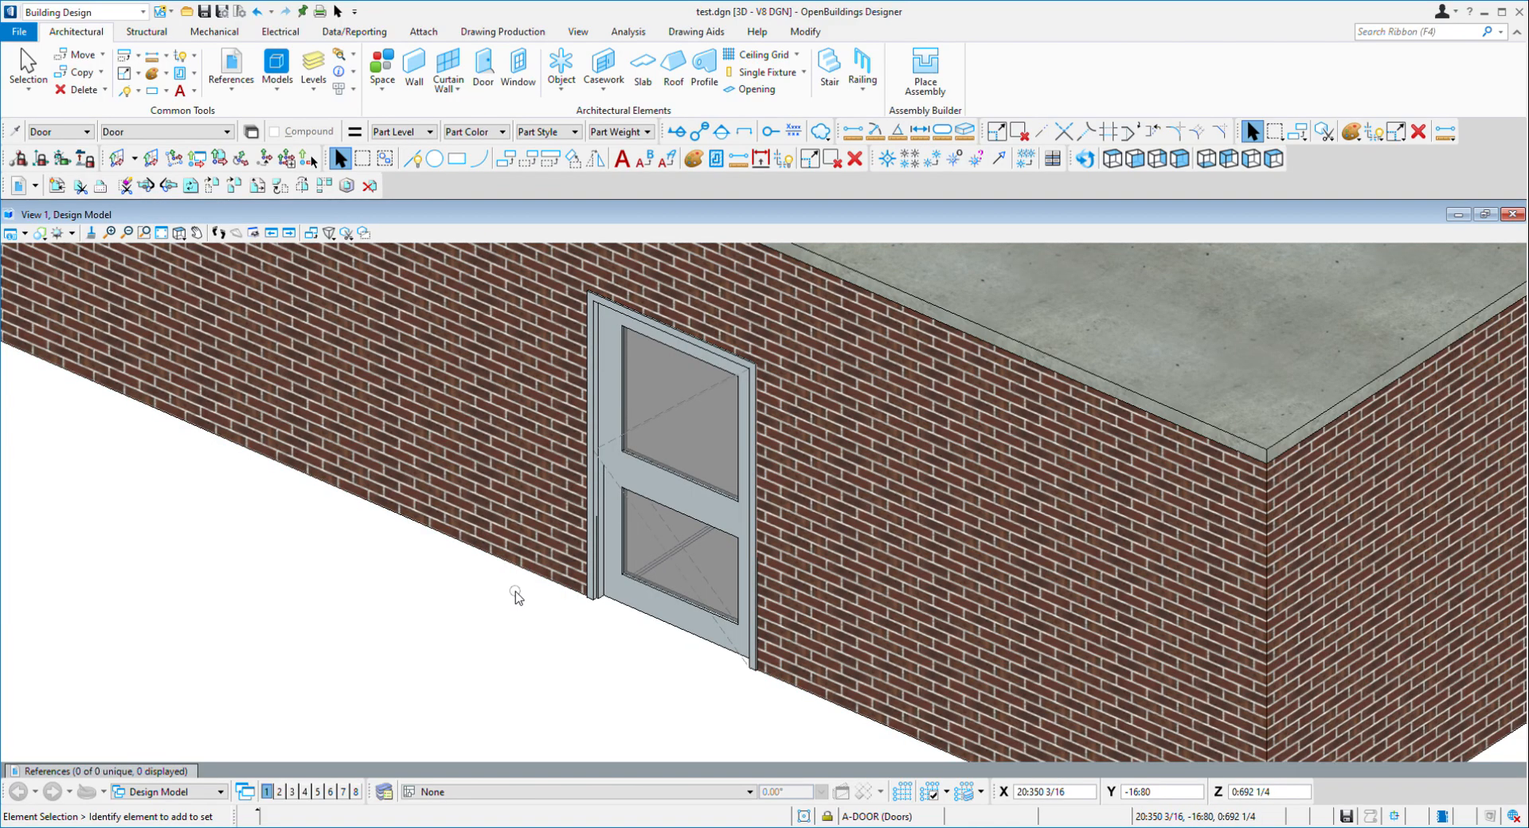
scroll(518, 558, down, 2)
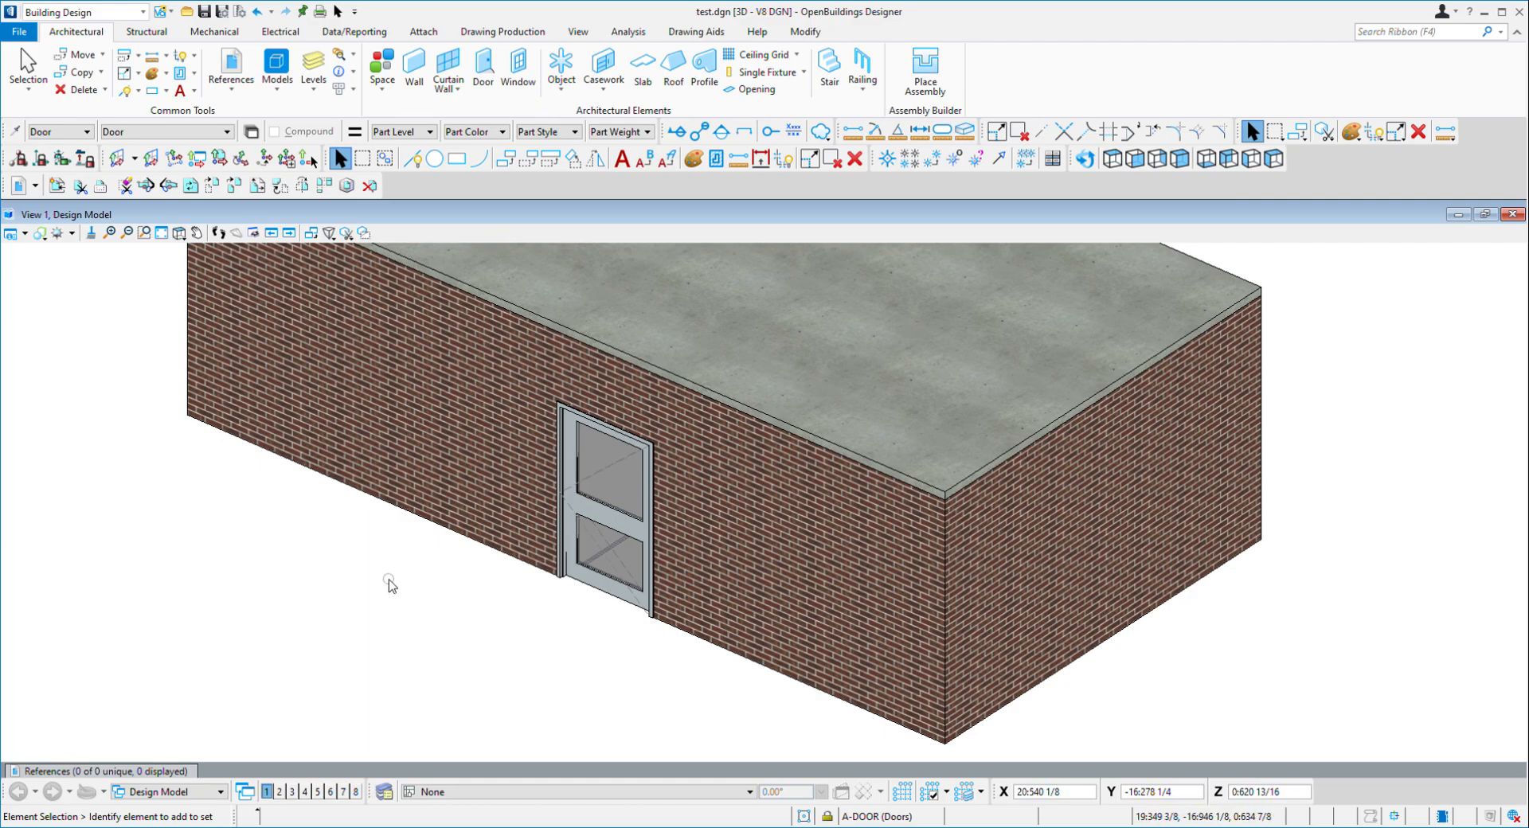
Switch back to the wireframe top view, close up on the front wall with the door
key(t)
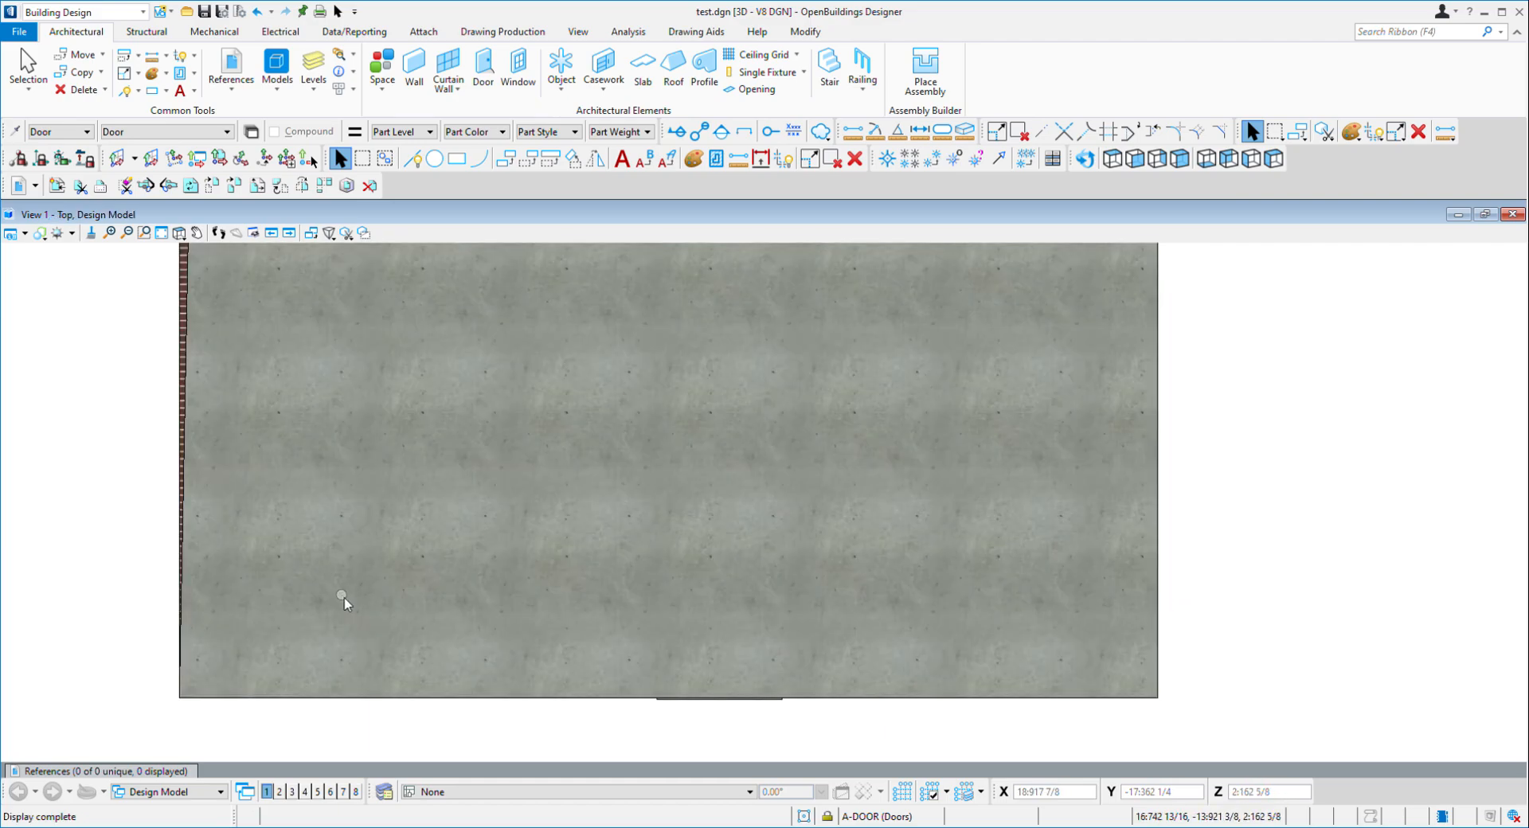
scroll(418, 428, down, 5)
key(w)
click(492, 655)
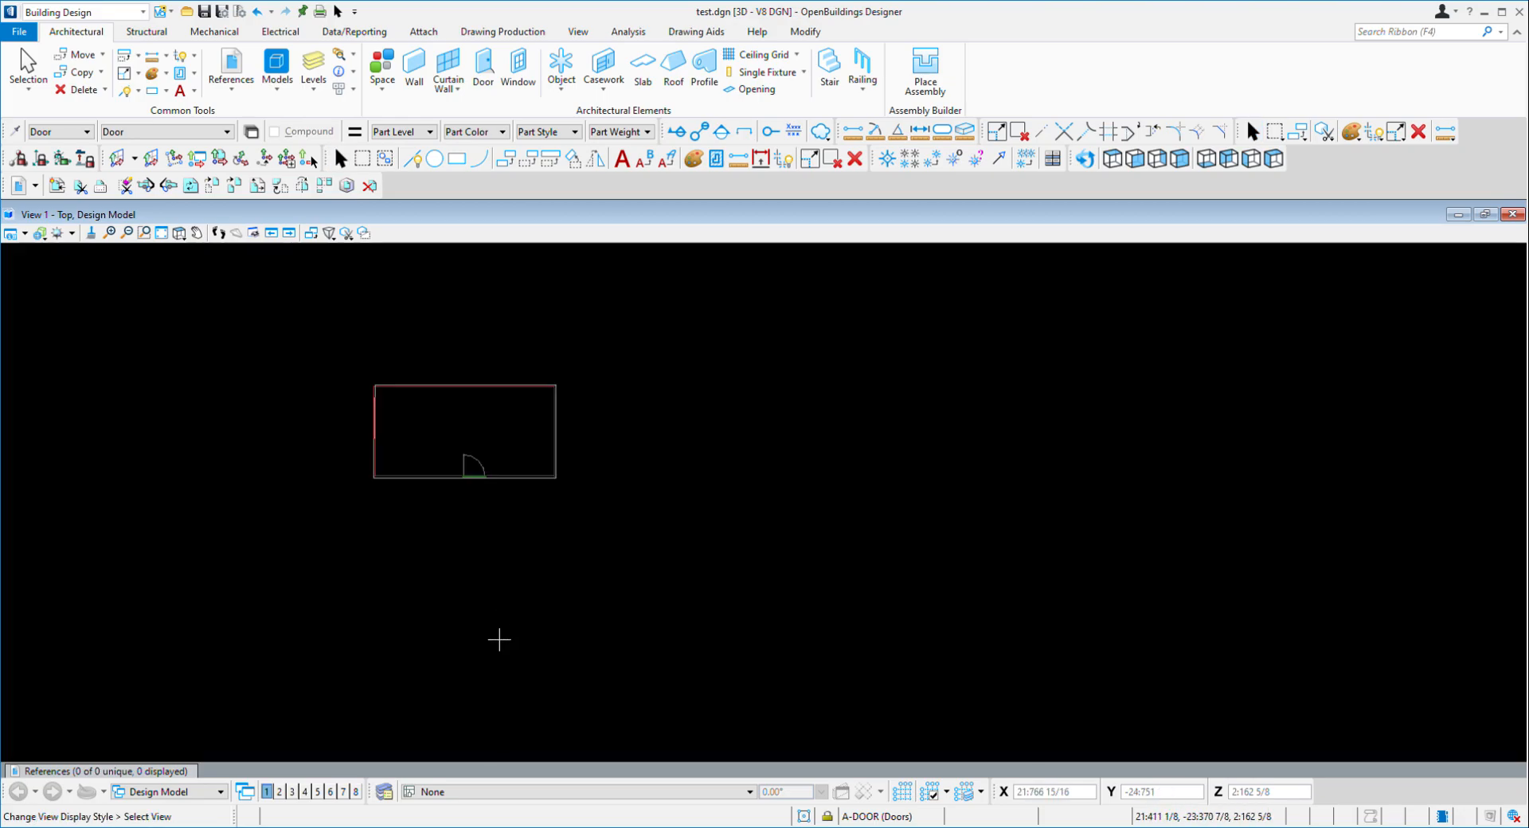
scroll(452, 465, up, 8)
middle_drag(451, 466, 790, 466)
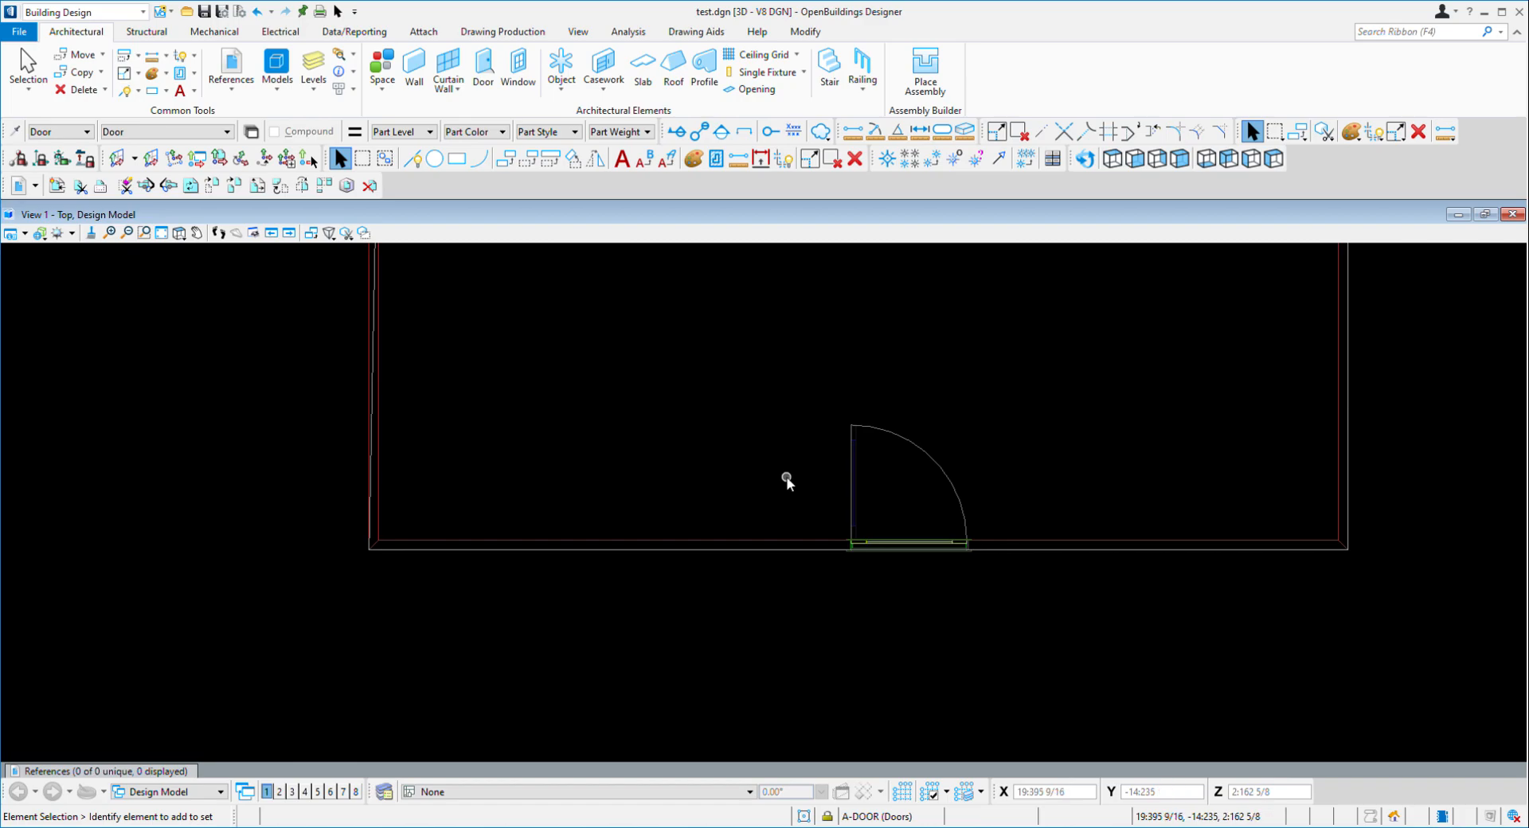
Place a window in the front wall between the door and the right corner
click(524, 74)
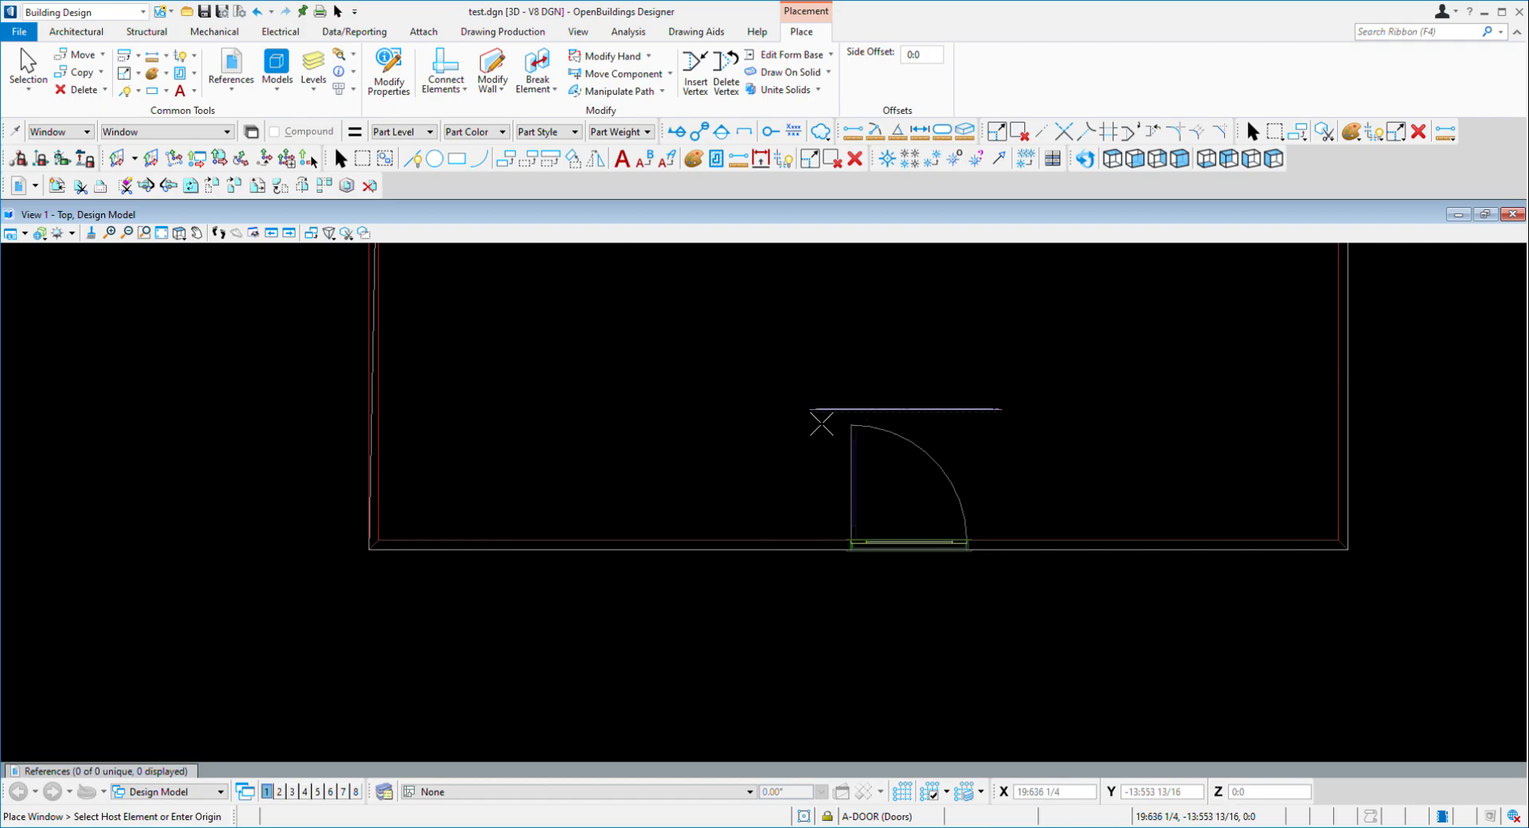
click(1079, 551)
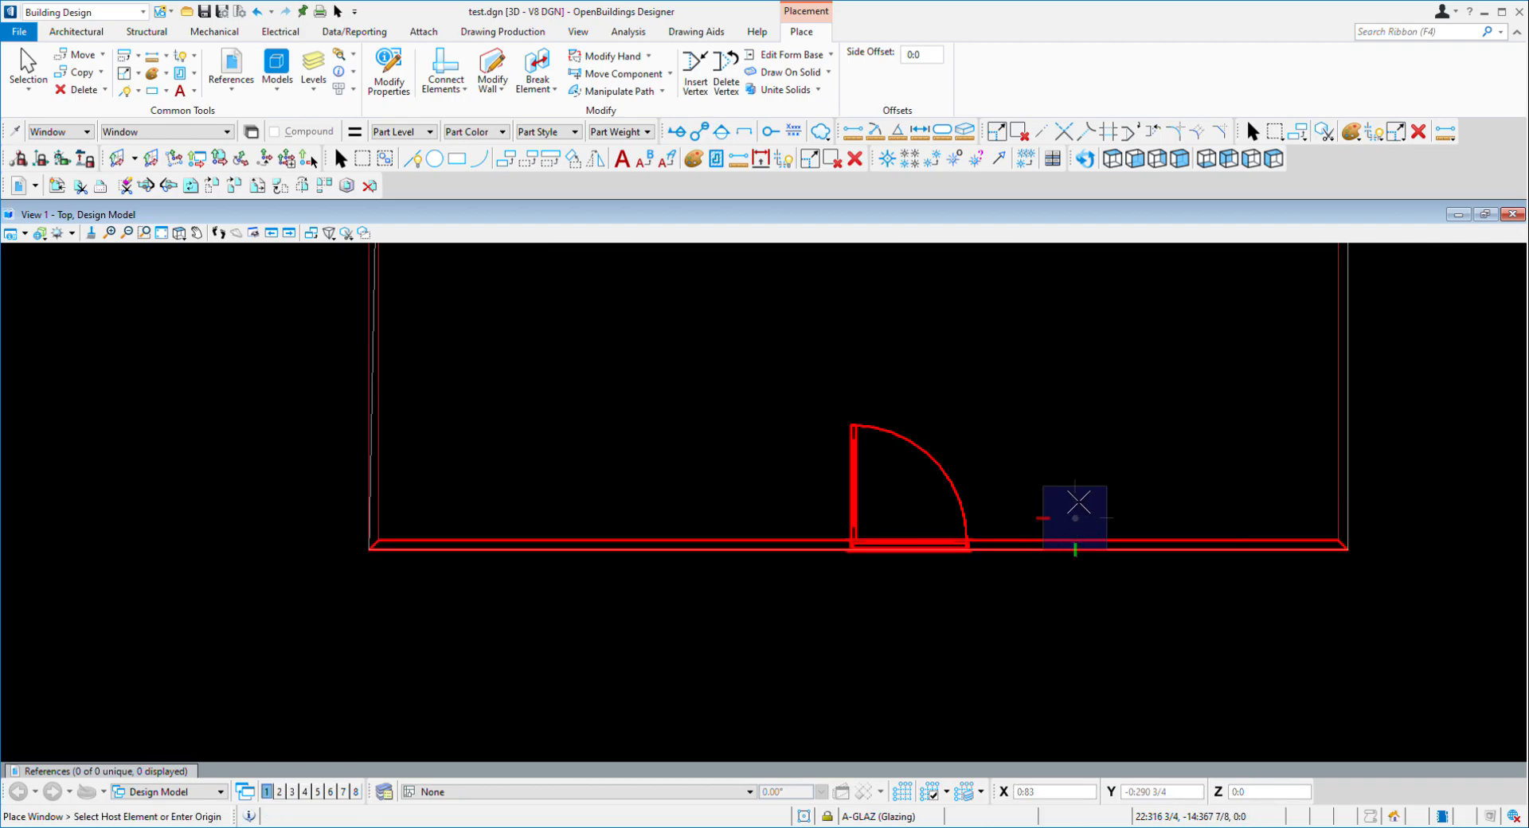
click(1079, 503)
click(1093, 541)
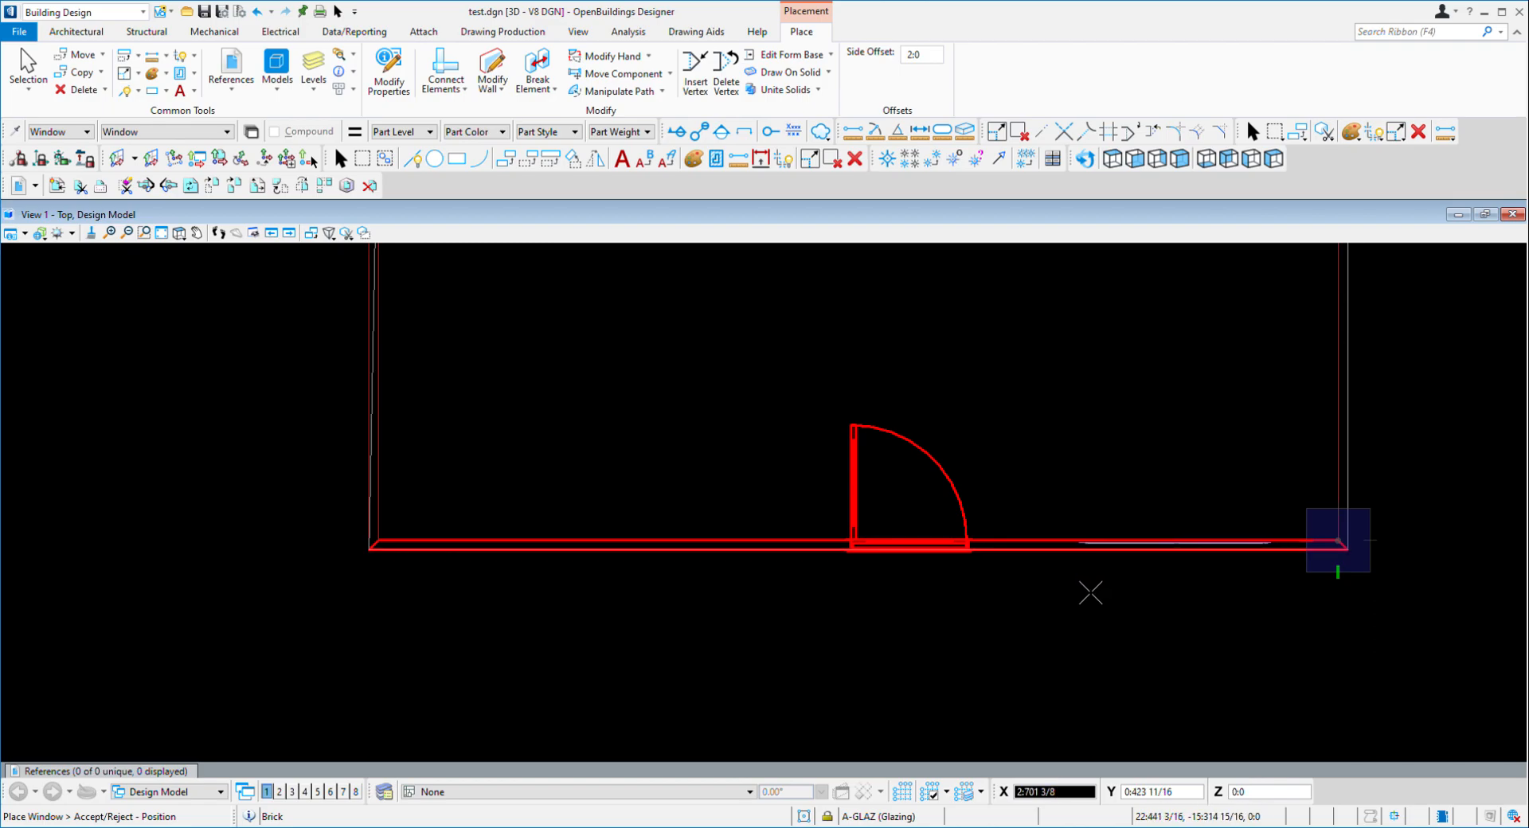
click(1093, 557)
click(1085, 536)
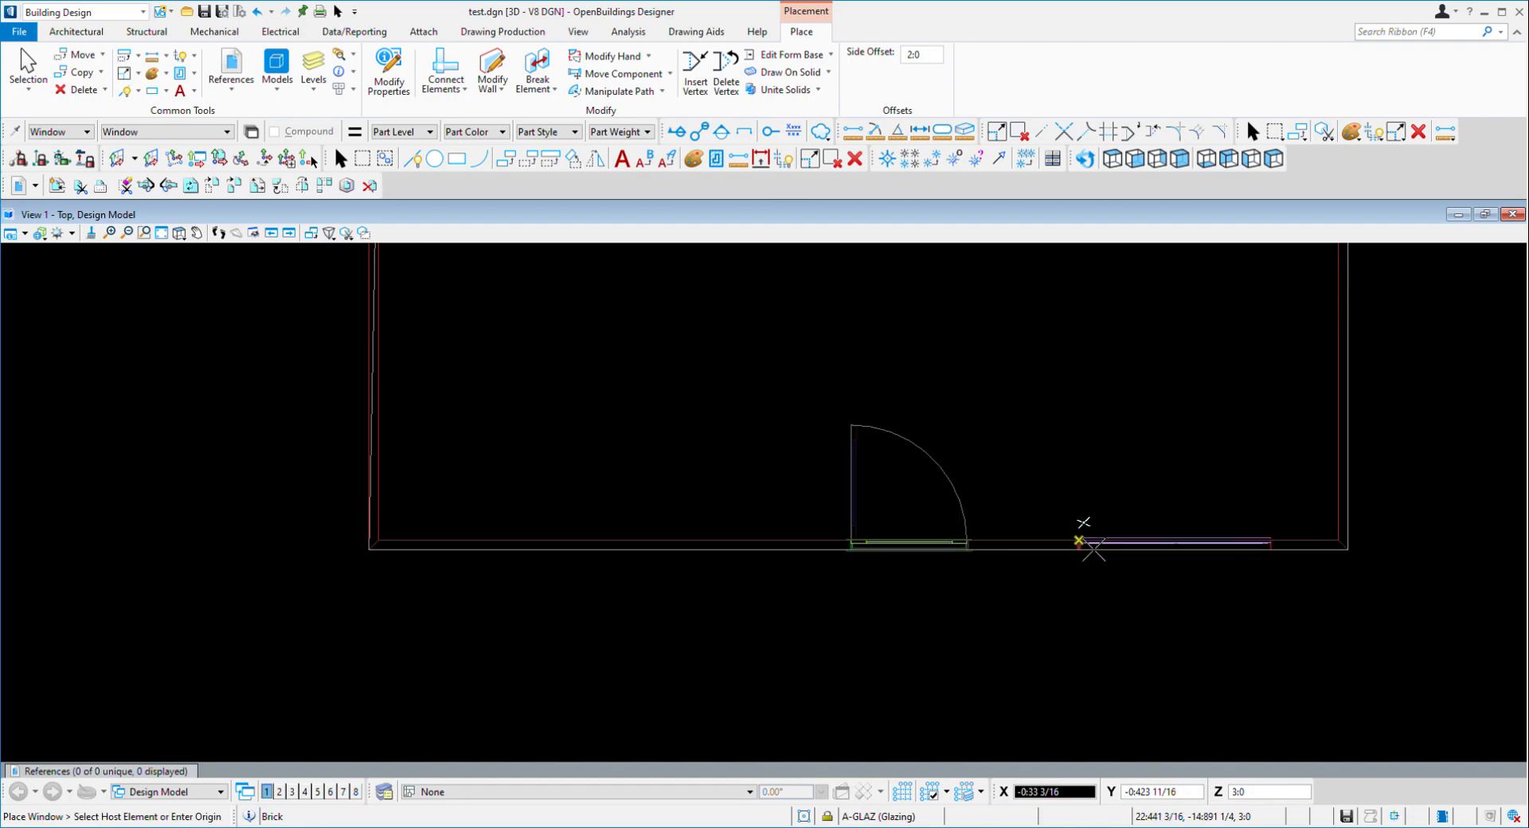
key(Escape)
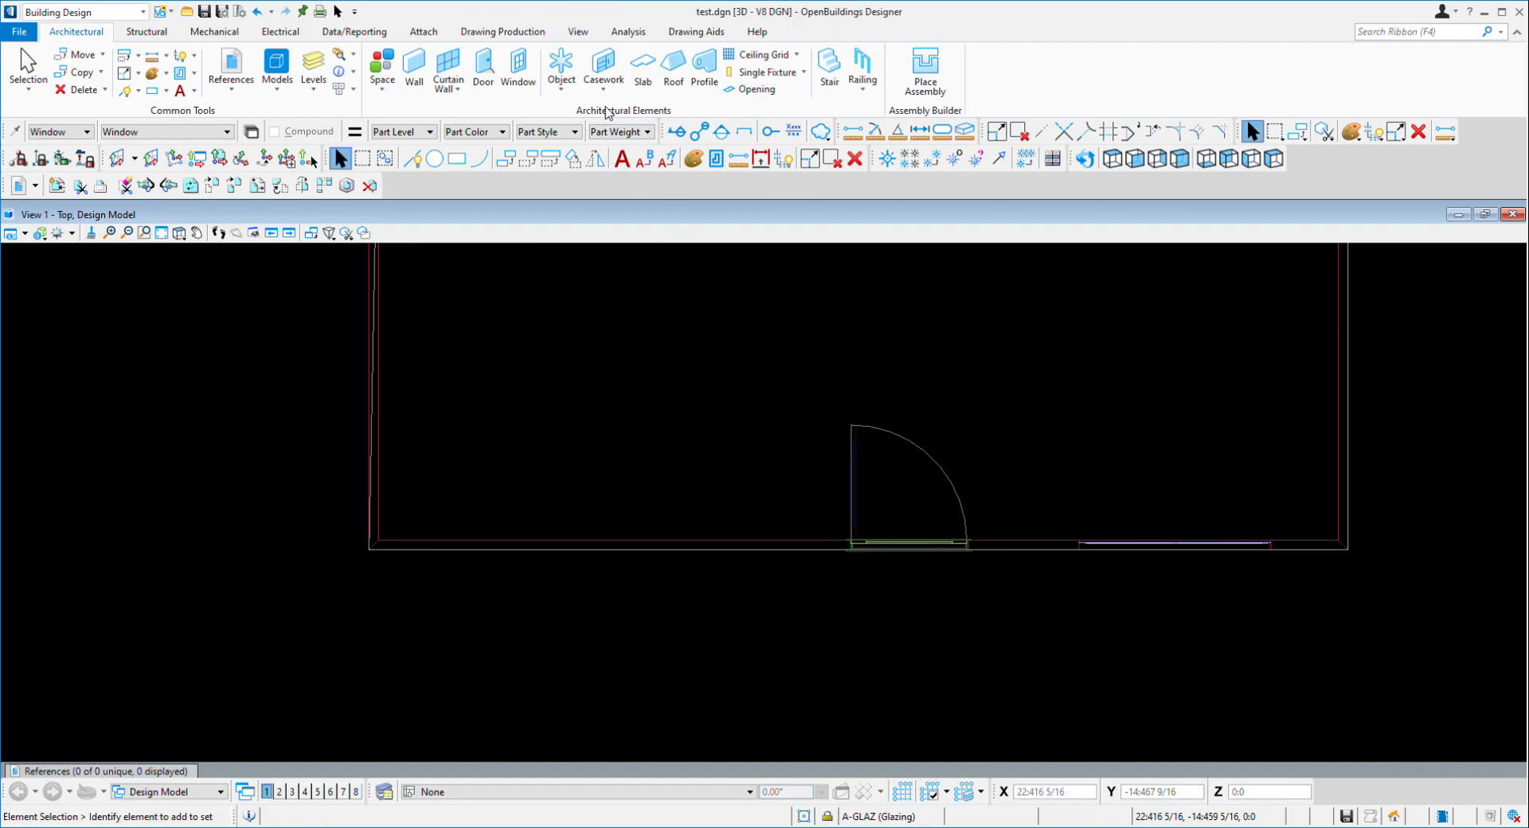
Examine the door and window in the front brick wall in a shaded 3D view from several angles
middle_drag(791, 460, 545, 427)
shift+middle_drag(561, 572, 823, 417)
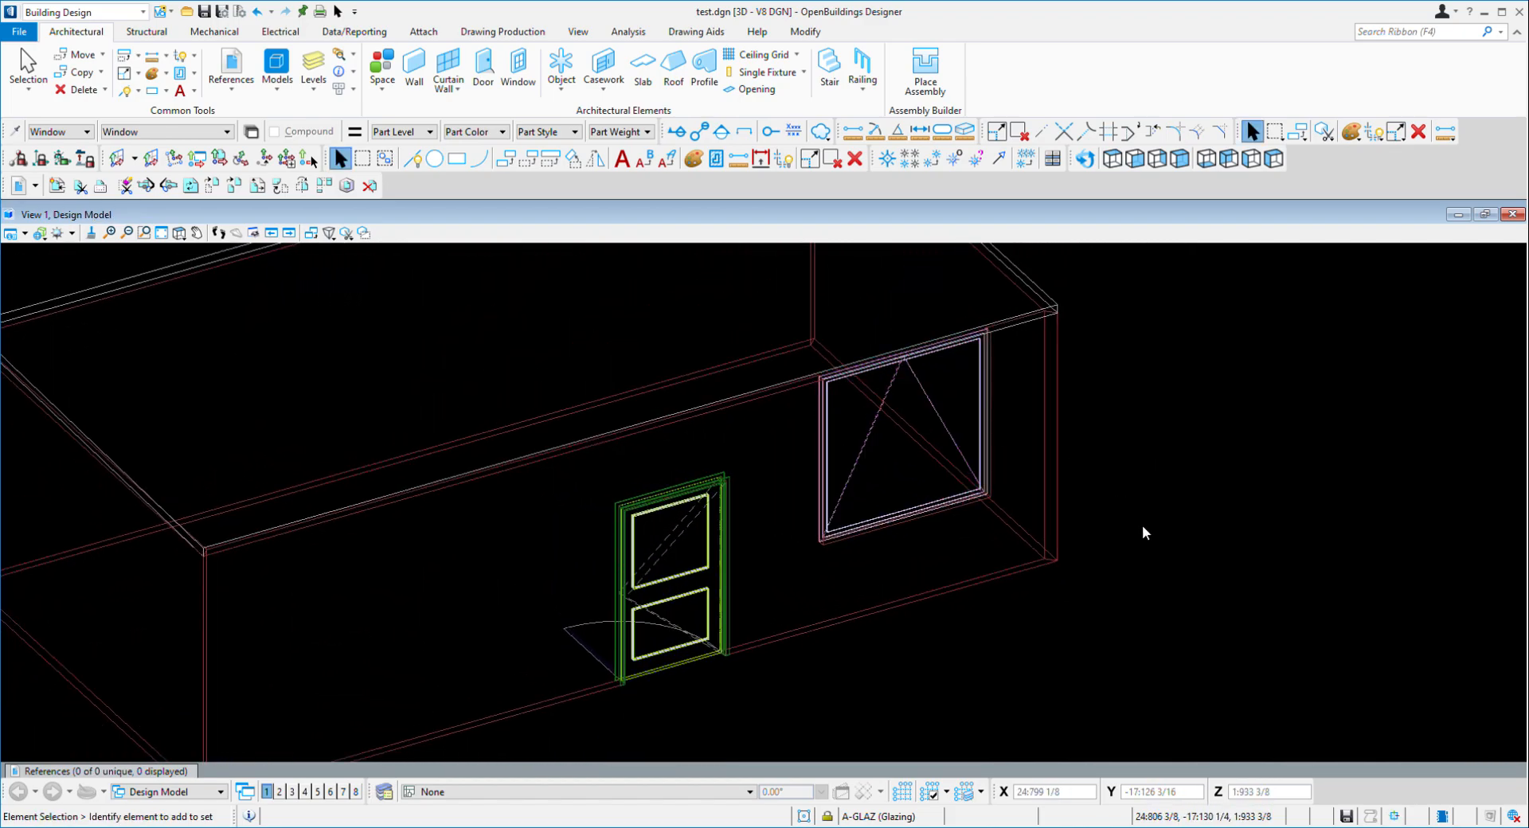
key(F5)
click(1227, 561)
right_click(1223, 618)
middle_drag(1053, 634, 985, 555)
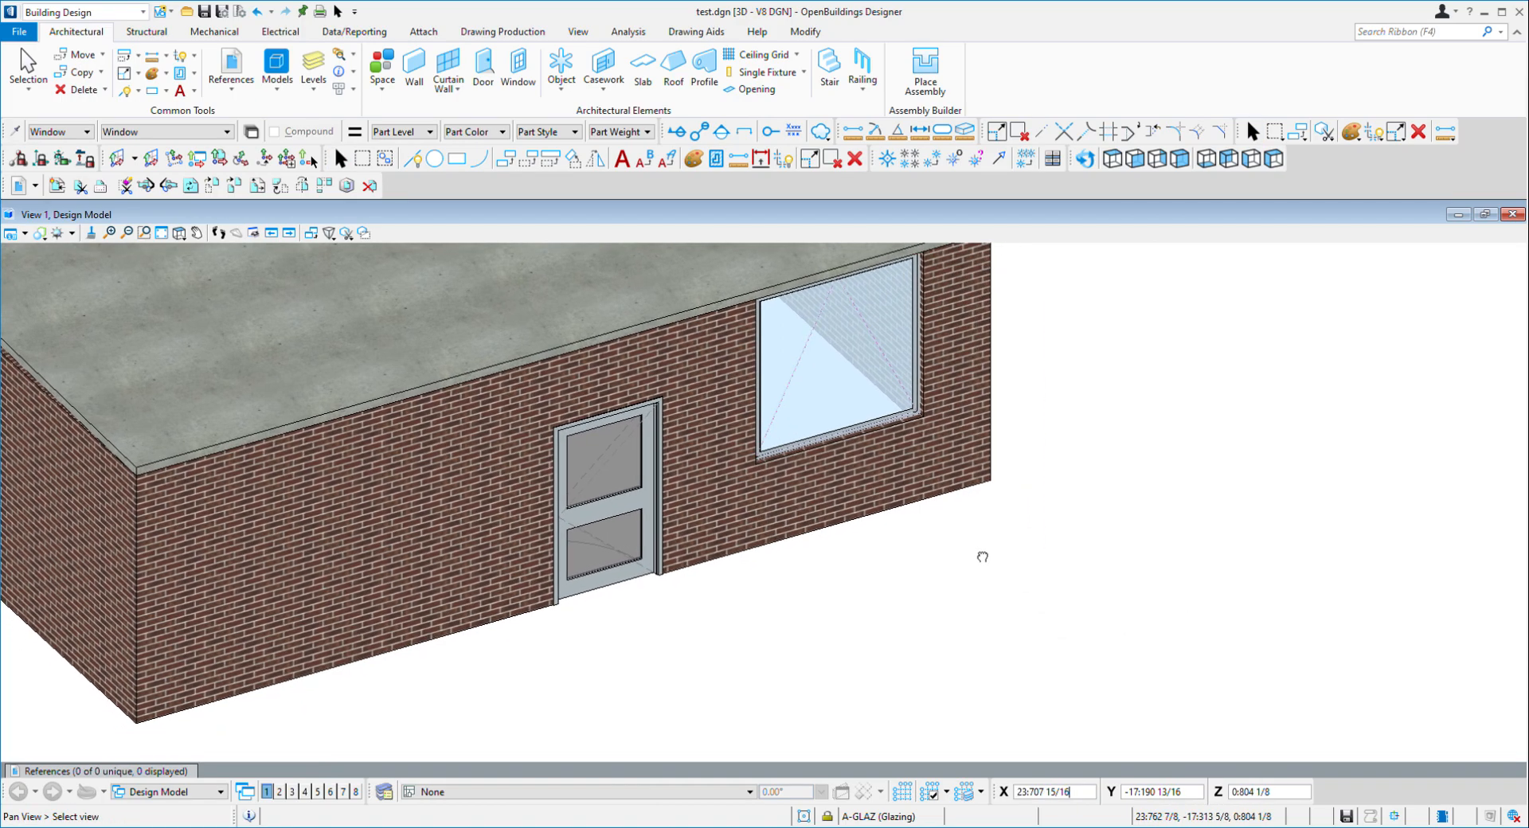
shift+middle_drag(830, 485, 1021, 632)
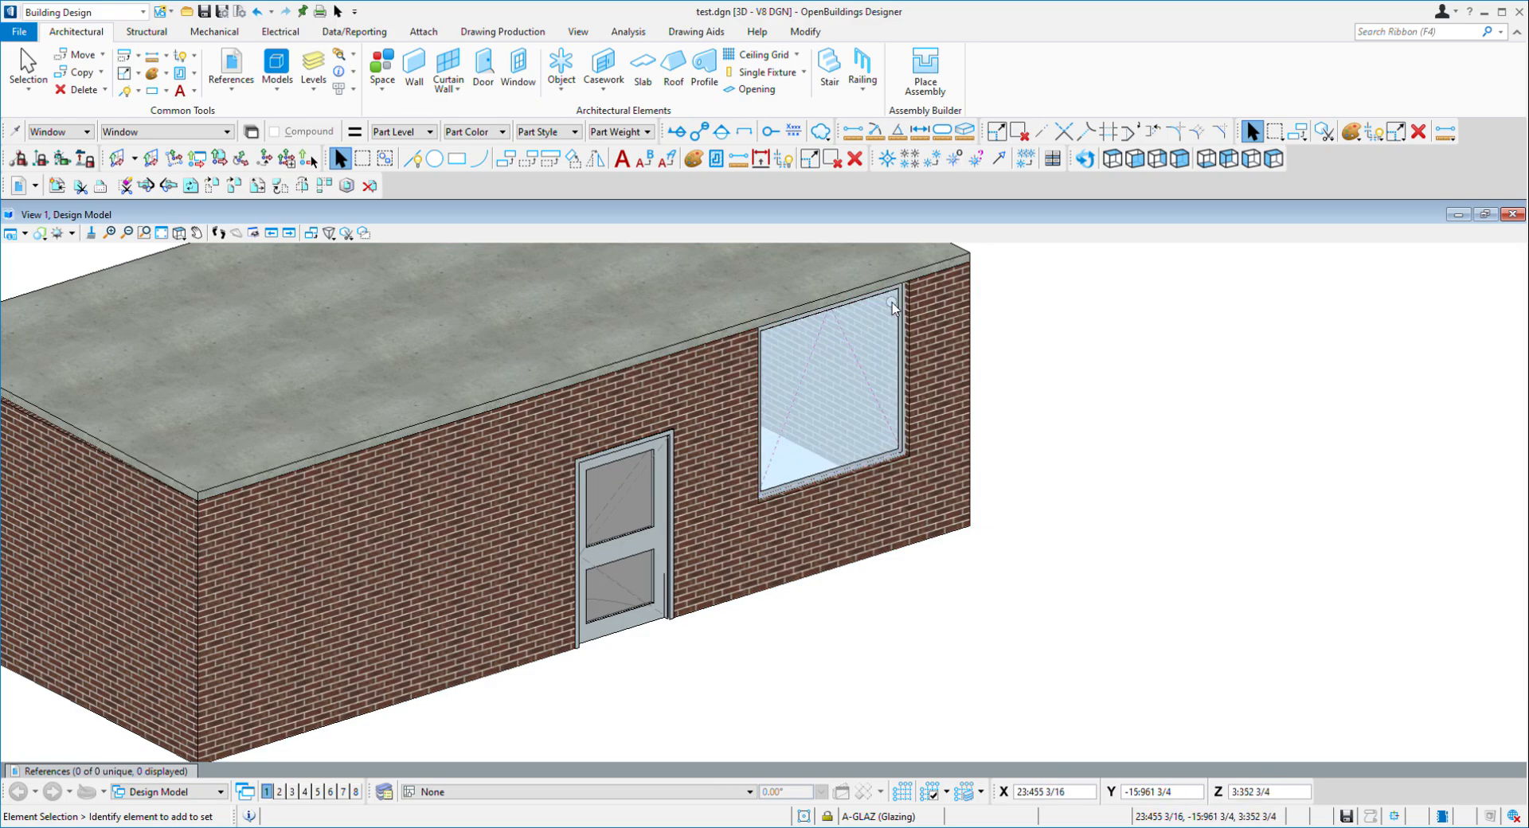
scroll(880, 518, down, 2)
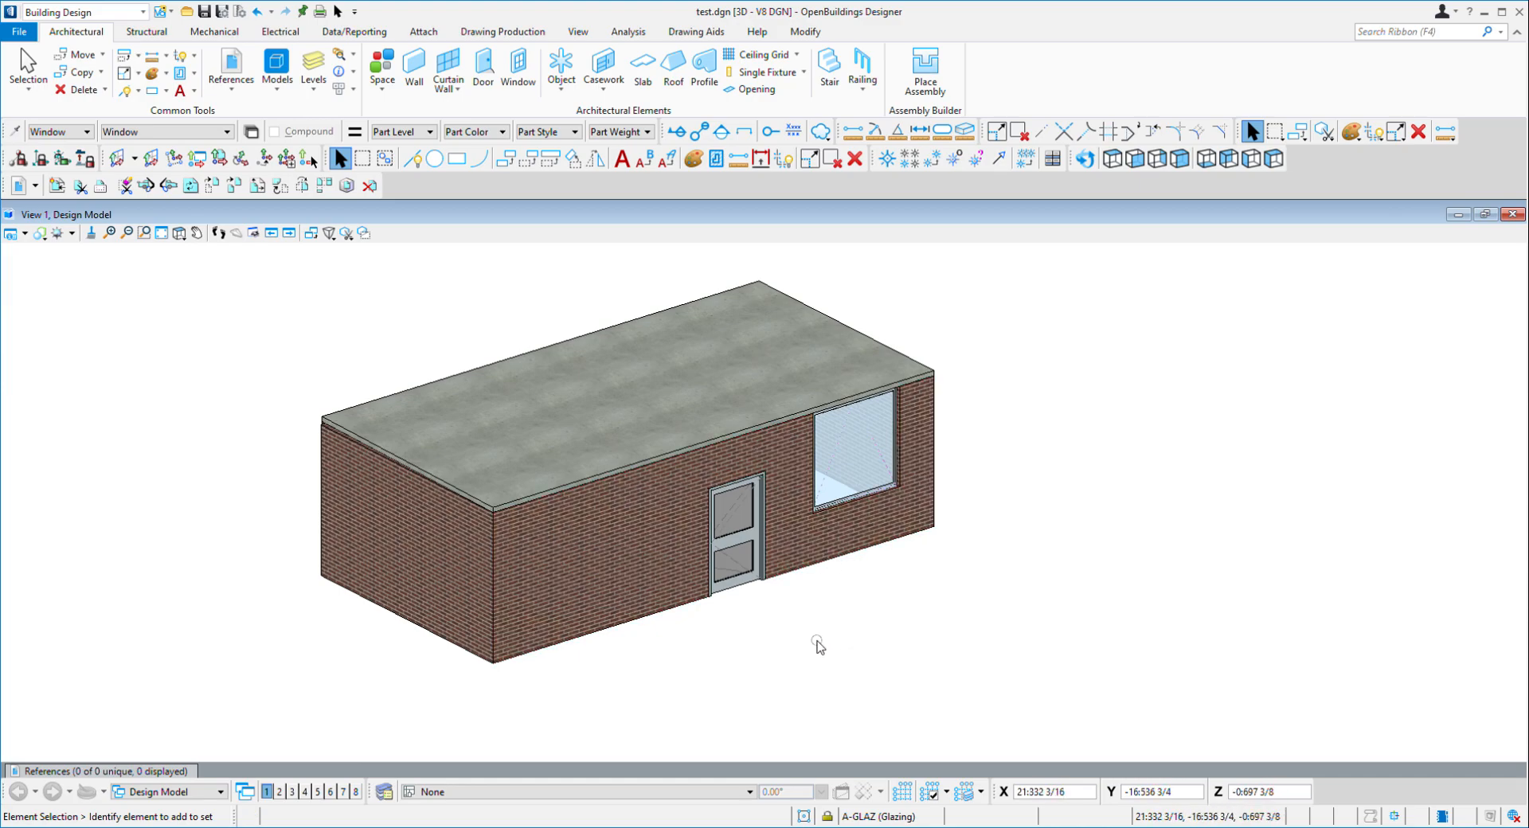
Switch back to the wireframe top view with the whole enclosure and clear space around the back wall
key(t)
shift+middle_drag(710, 641, 752, 433)
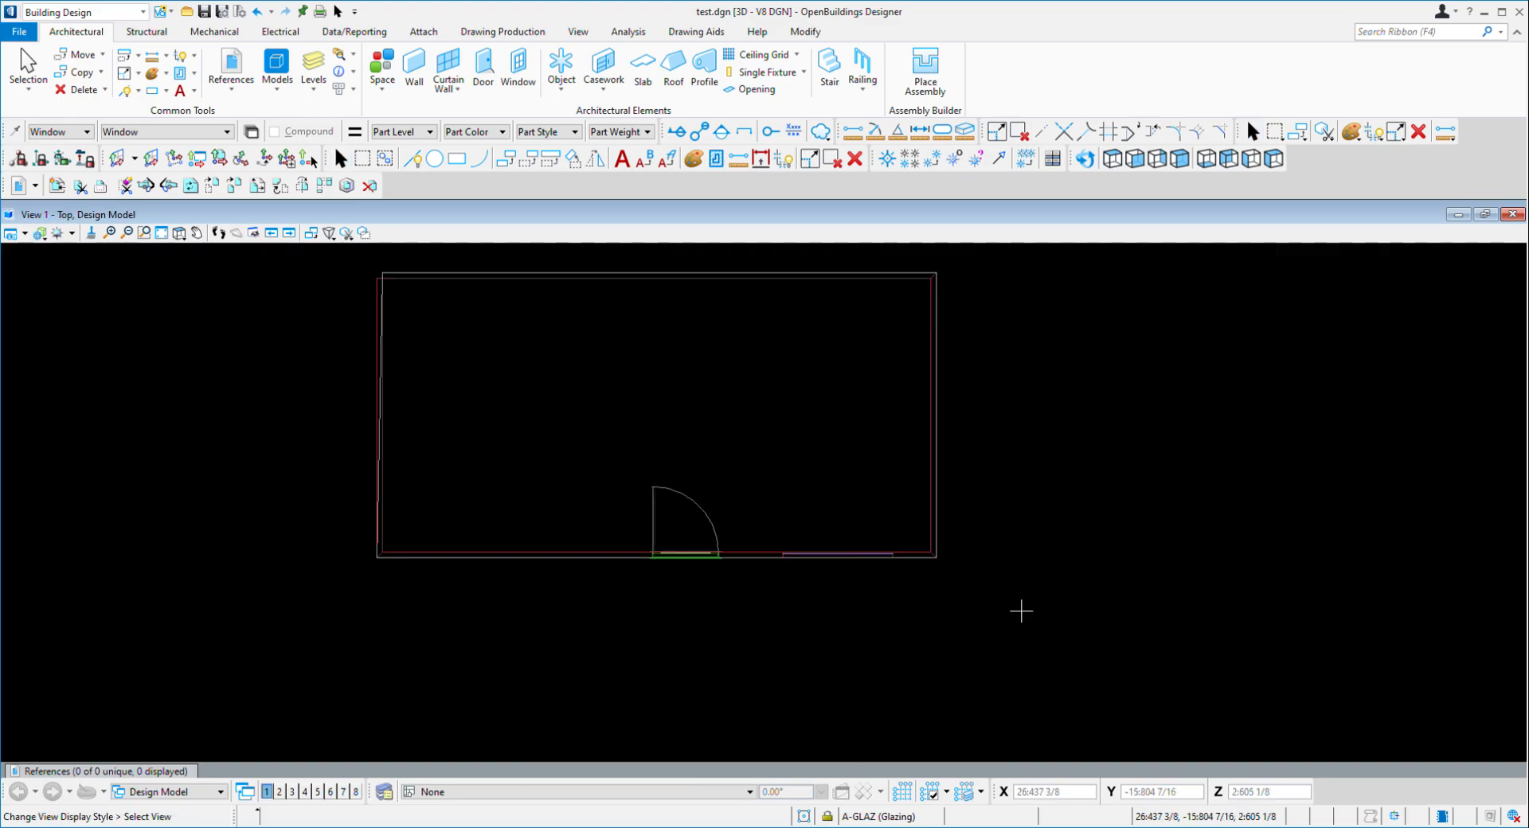
right_click(1021, 611)
middle_drag(450, 320, 451, 398)
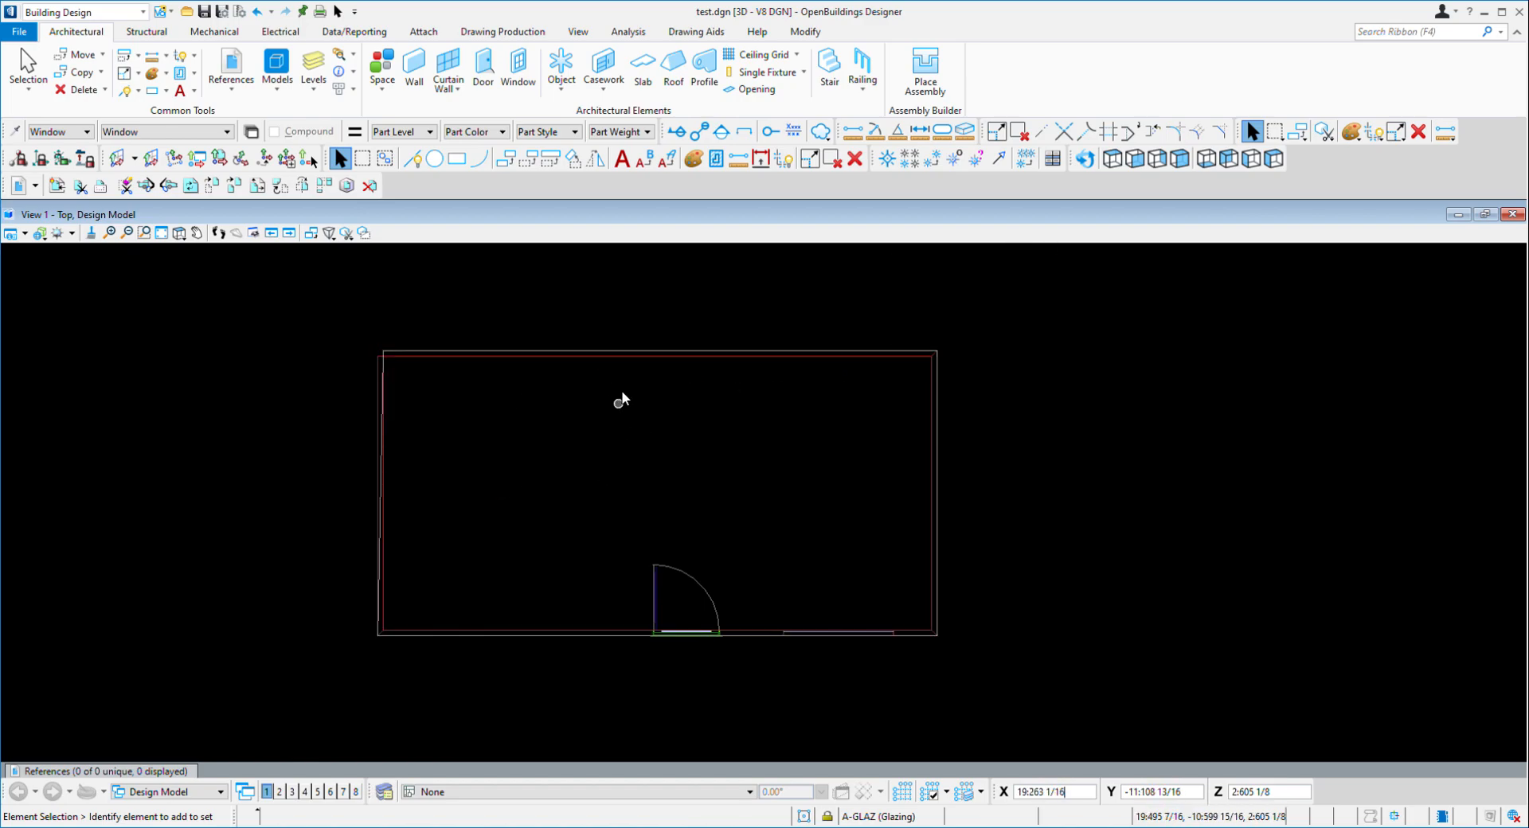
Place a window in the back wall, to the right of its middle, fitted within the wall thickness
click(524, 69)
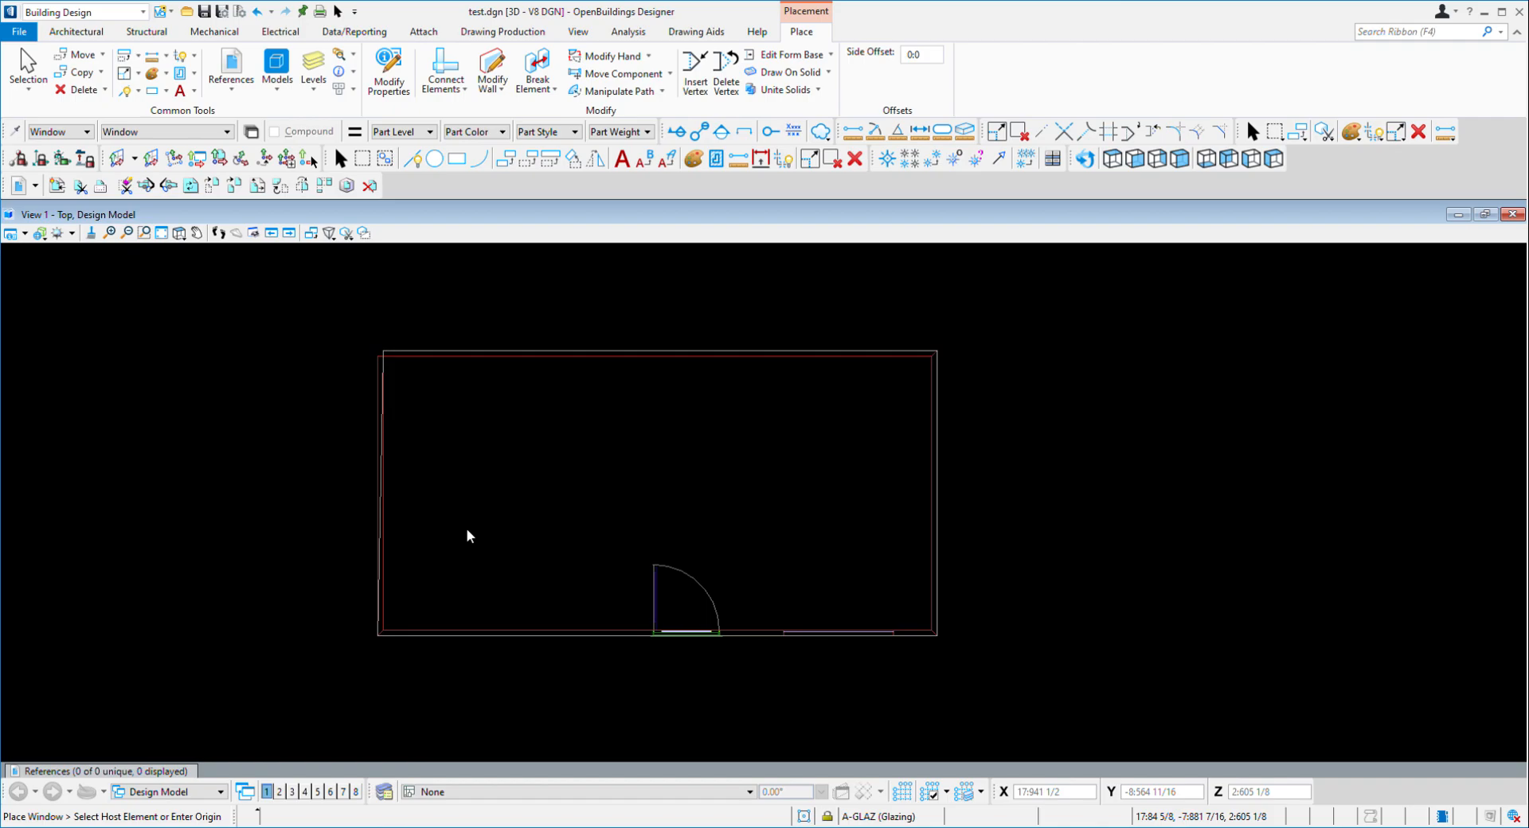
click(746, 355)
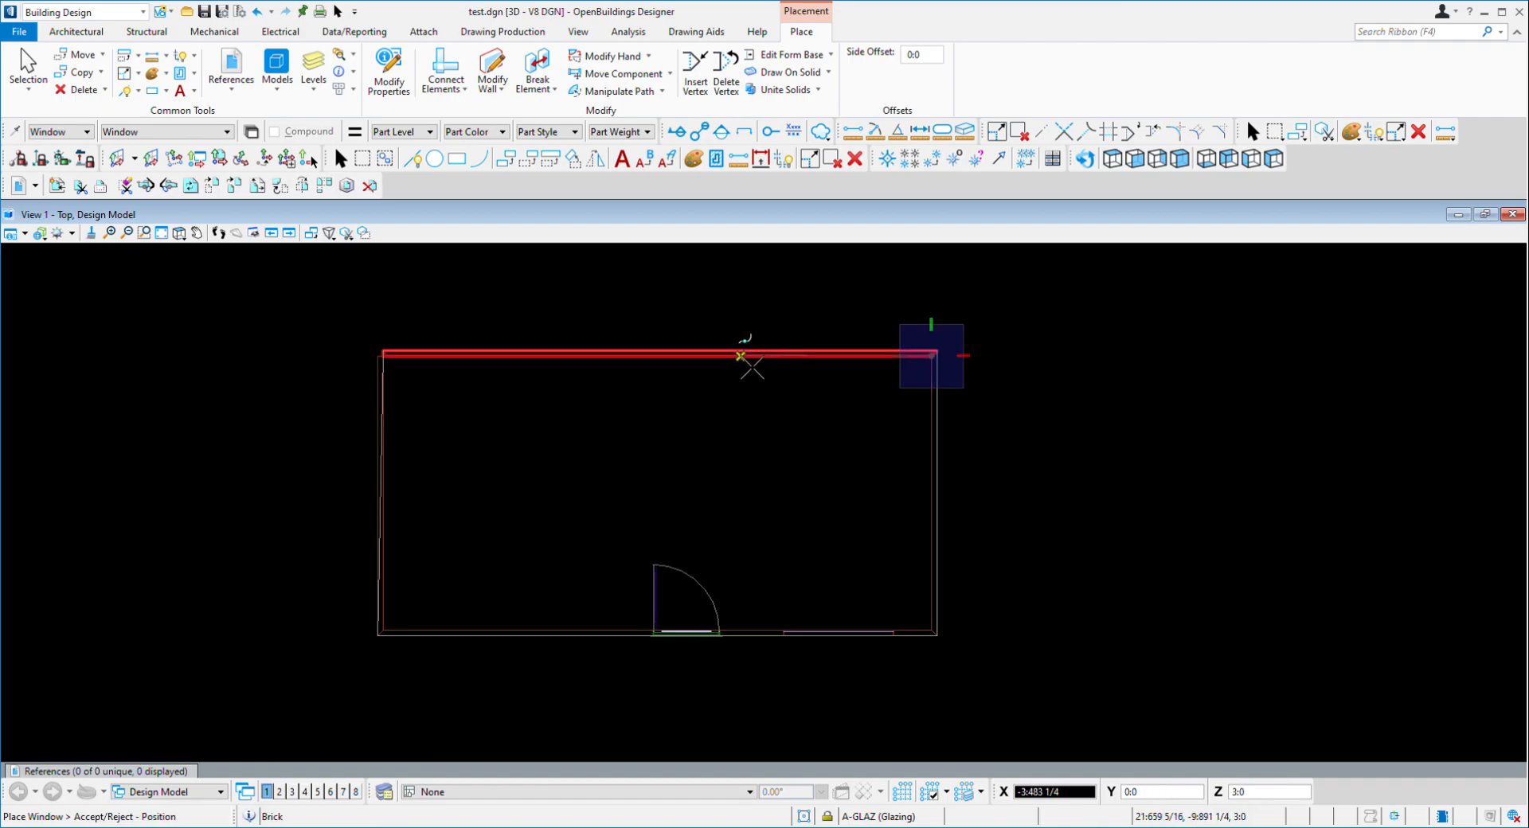
scroll(767, 368, up, 5)
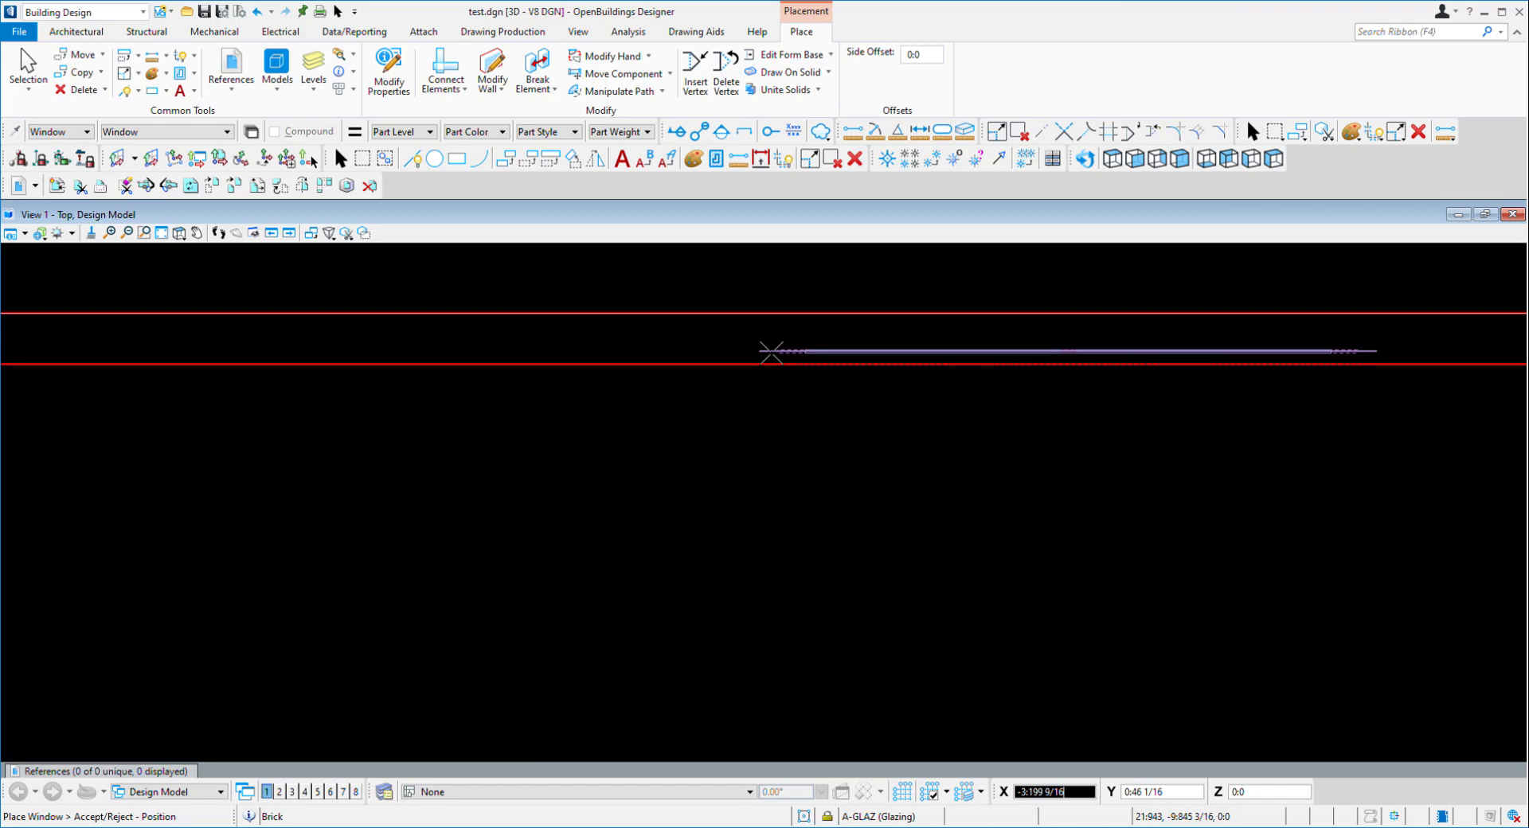
click(776, 363)
click(778, 363)
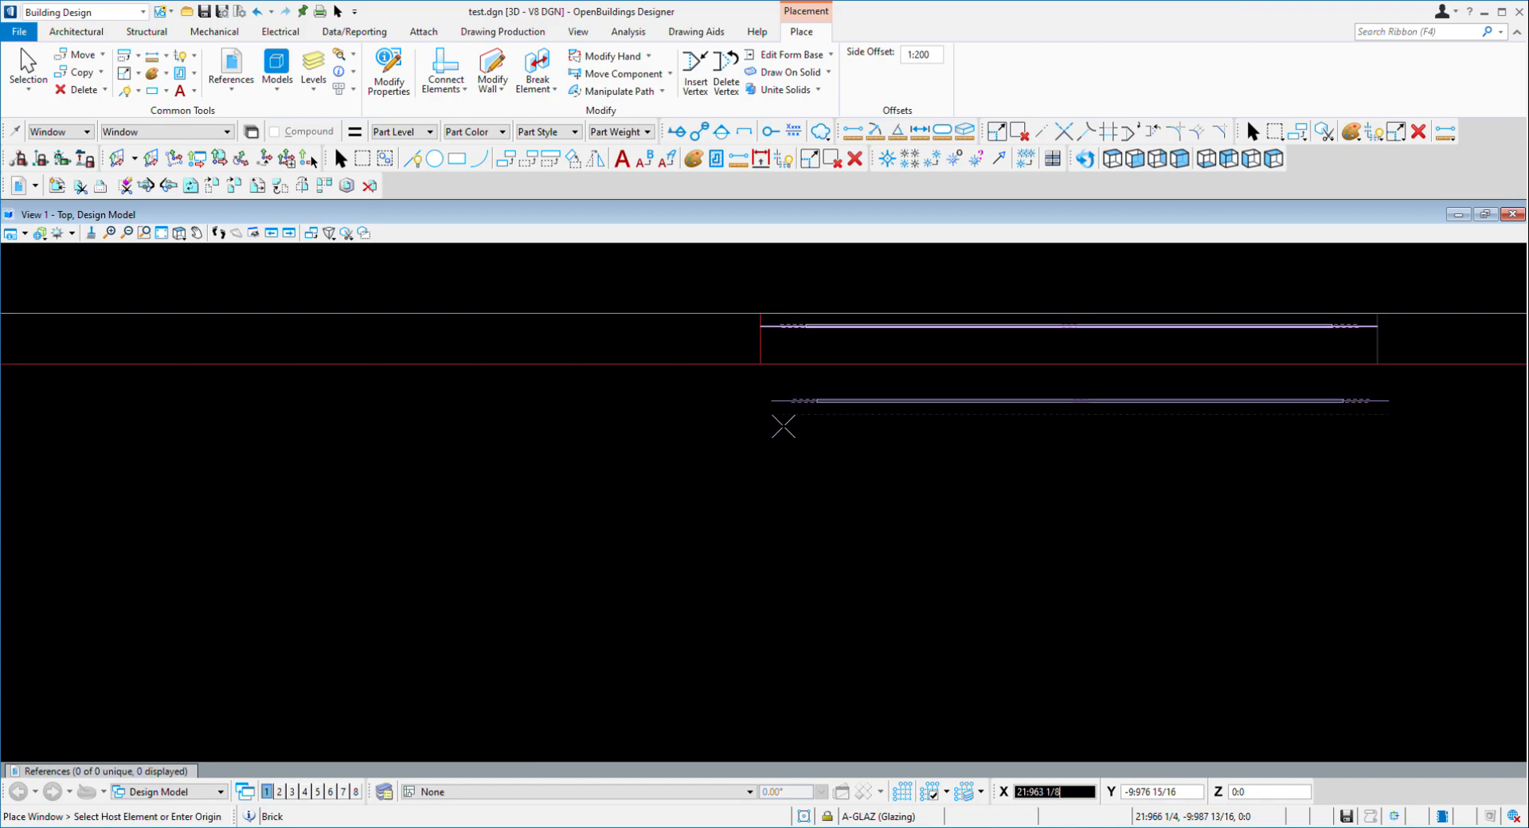
scroll(797, 424, down, 2)
key(Escape)
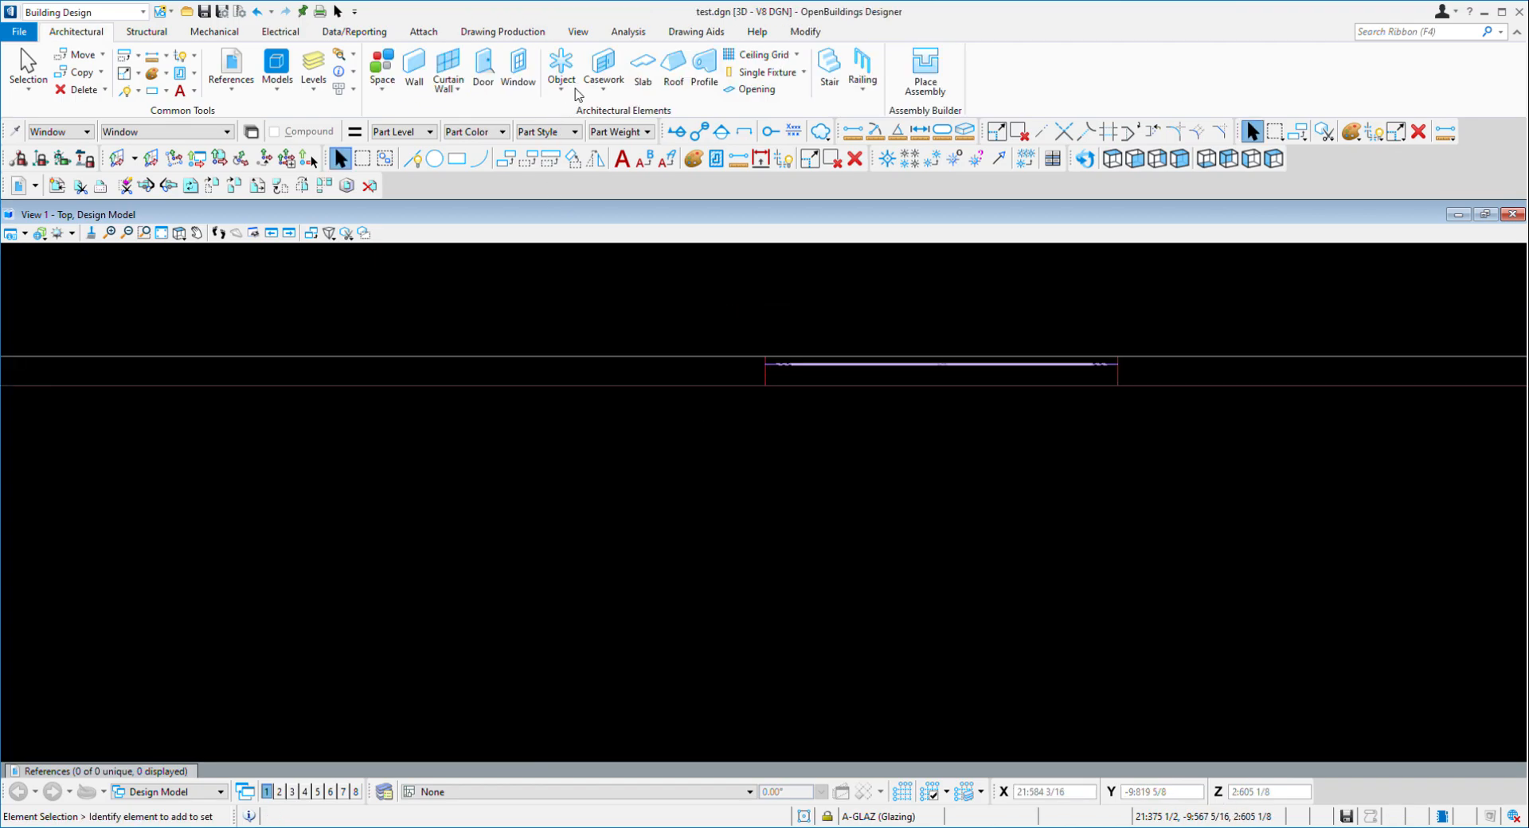
Place a door in the left half of the back wall, hinged on its right side and swinging into the enclosure
scroll(756, 486, down, 3)
click(485, 67)
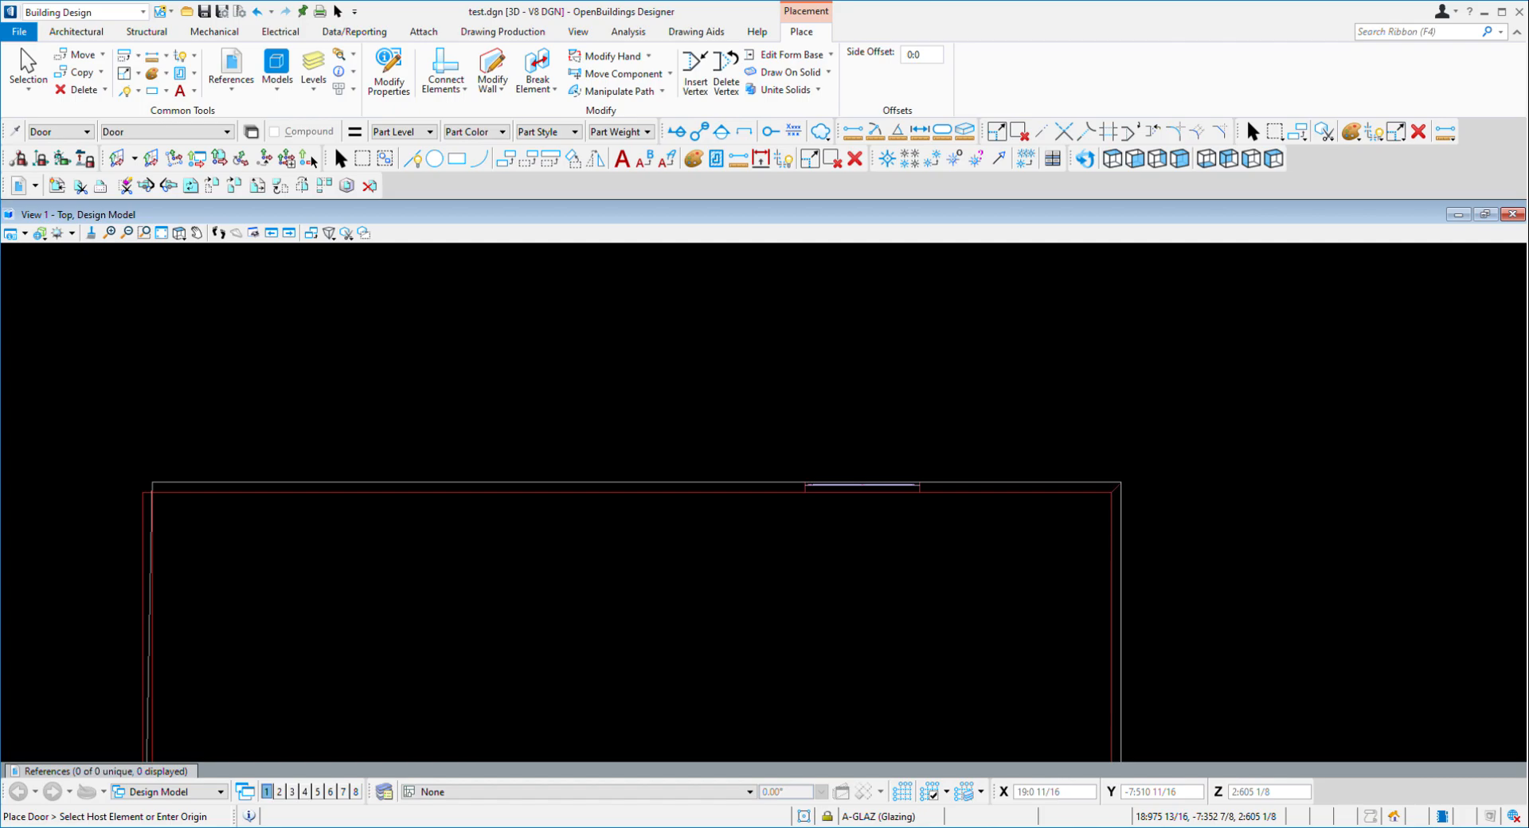
scroll(857, 398, down, 4)
scroll(854, 403, up, 5)
click(895, 359)
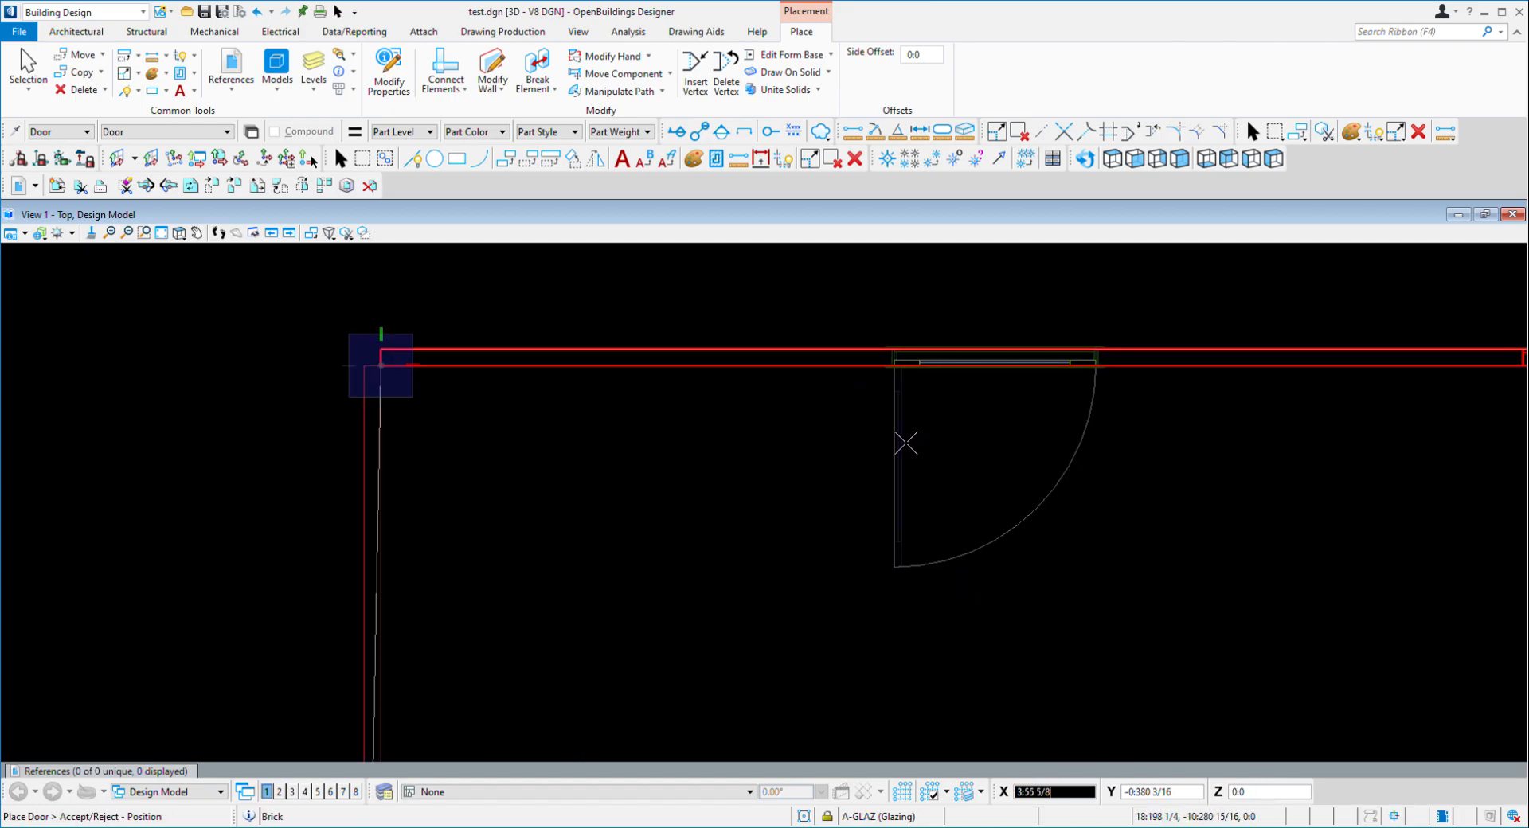
click(906, 443)
right_click(1108, 494)
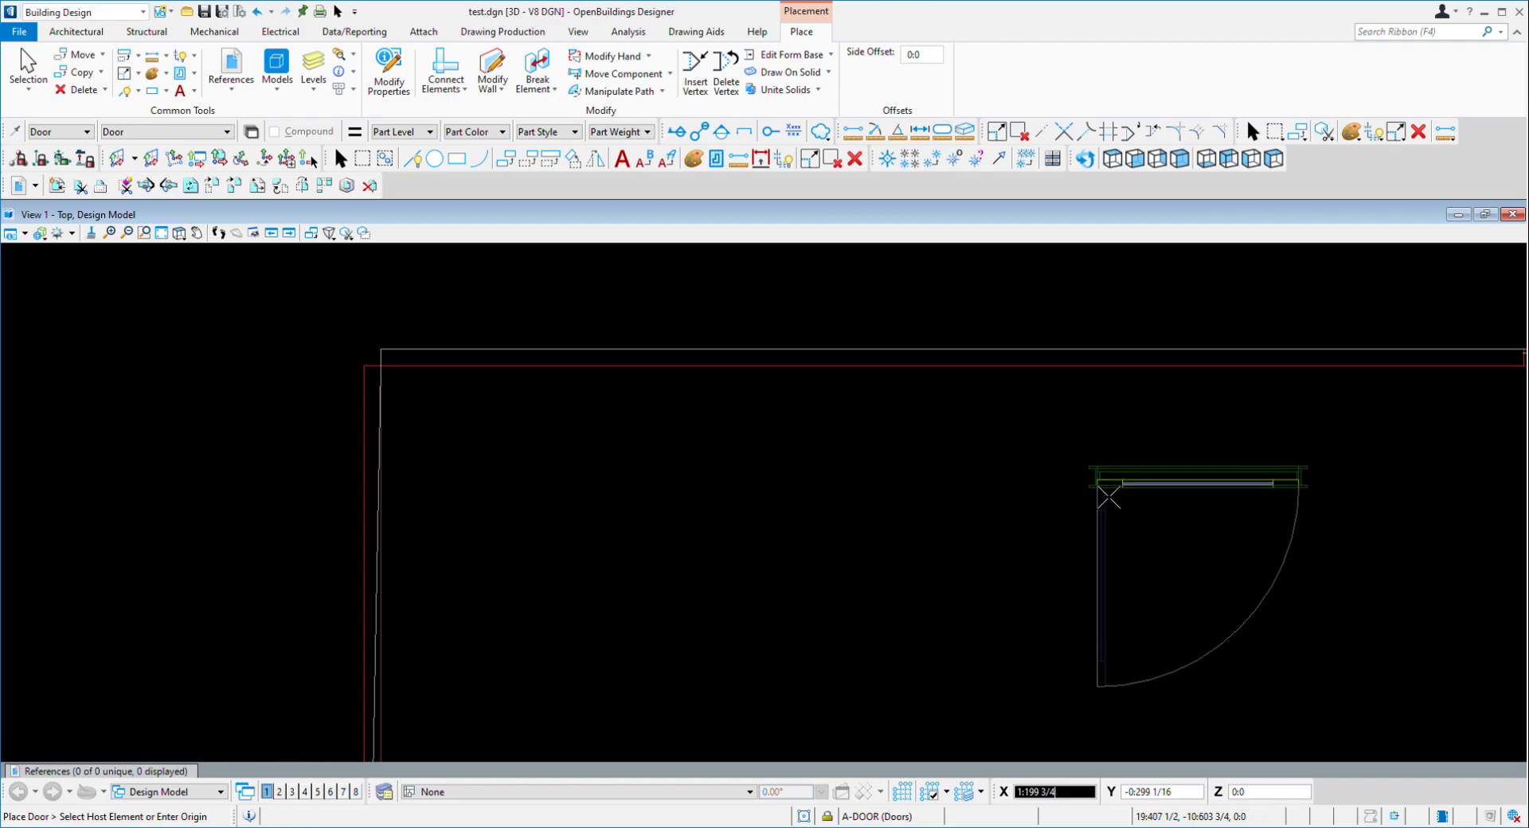
click(983, 381)
click(960, 373)
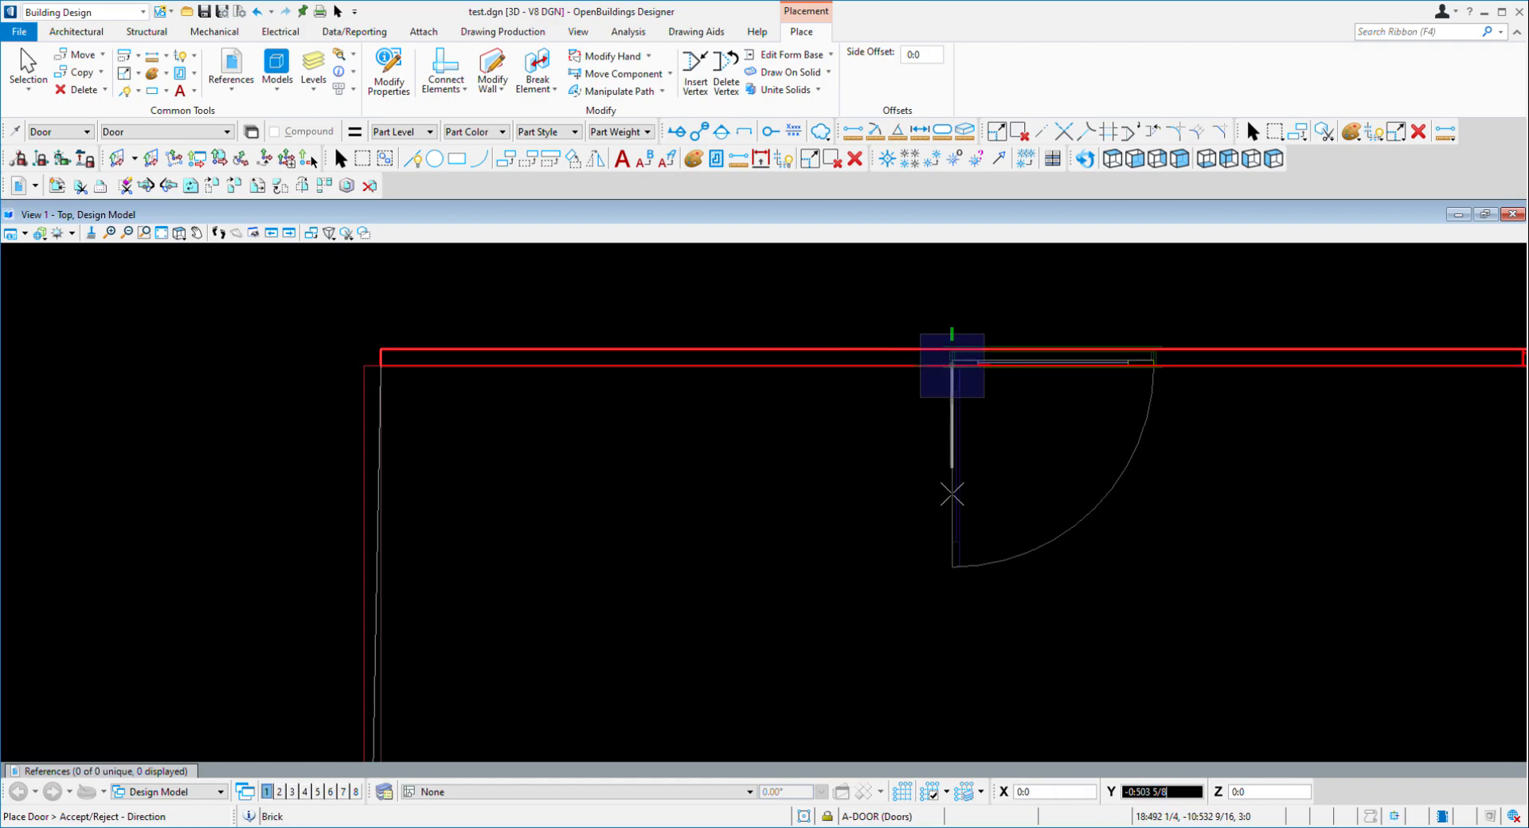
click(890, 627)
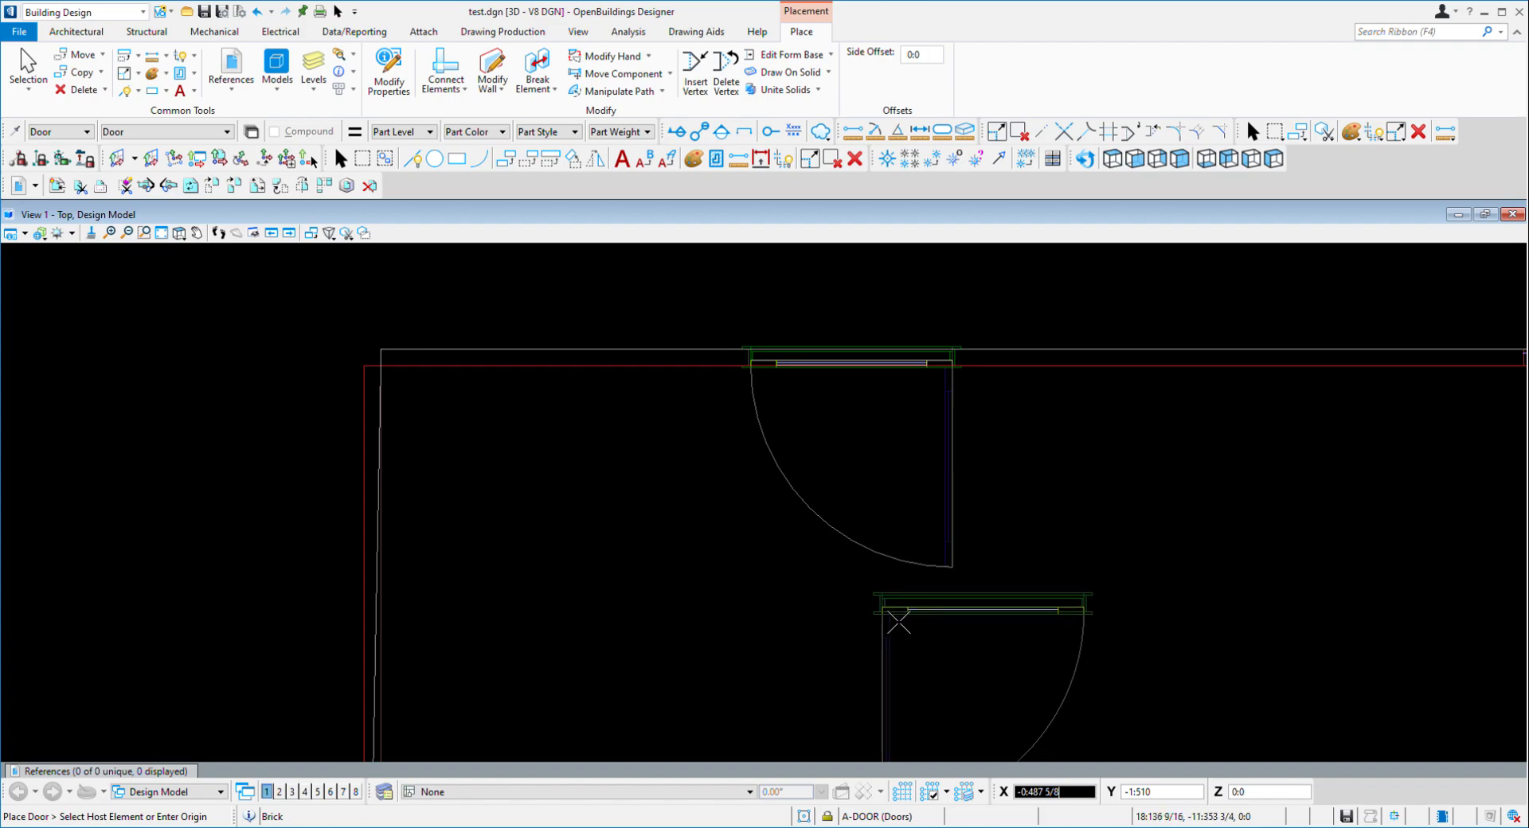
key(Escape)
Examine the window and door in the back brick wall in a shaded 3D view, close up and with the whole building
scroll(514, 388, down, 10)
shift+middle_drag(405, 508, 847, 488)
scroll(838, 465, up, 3)
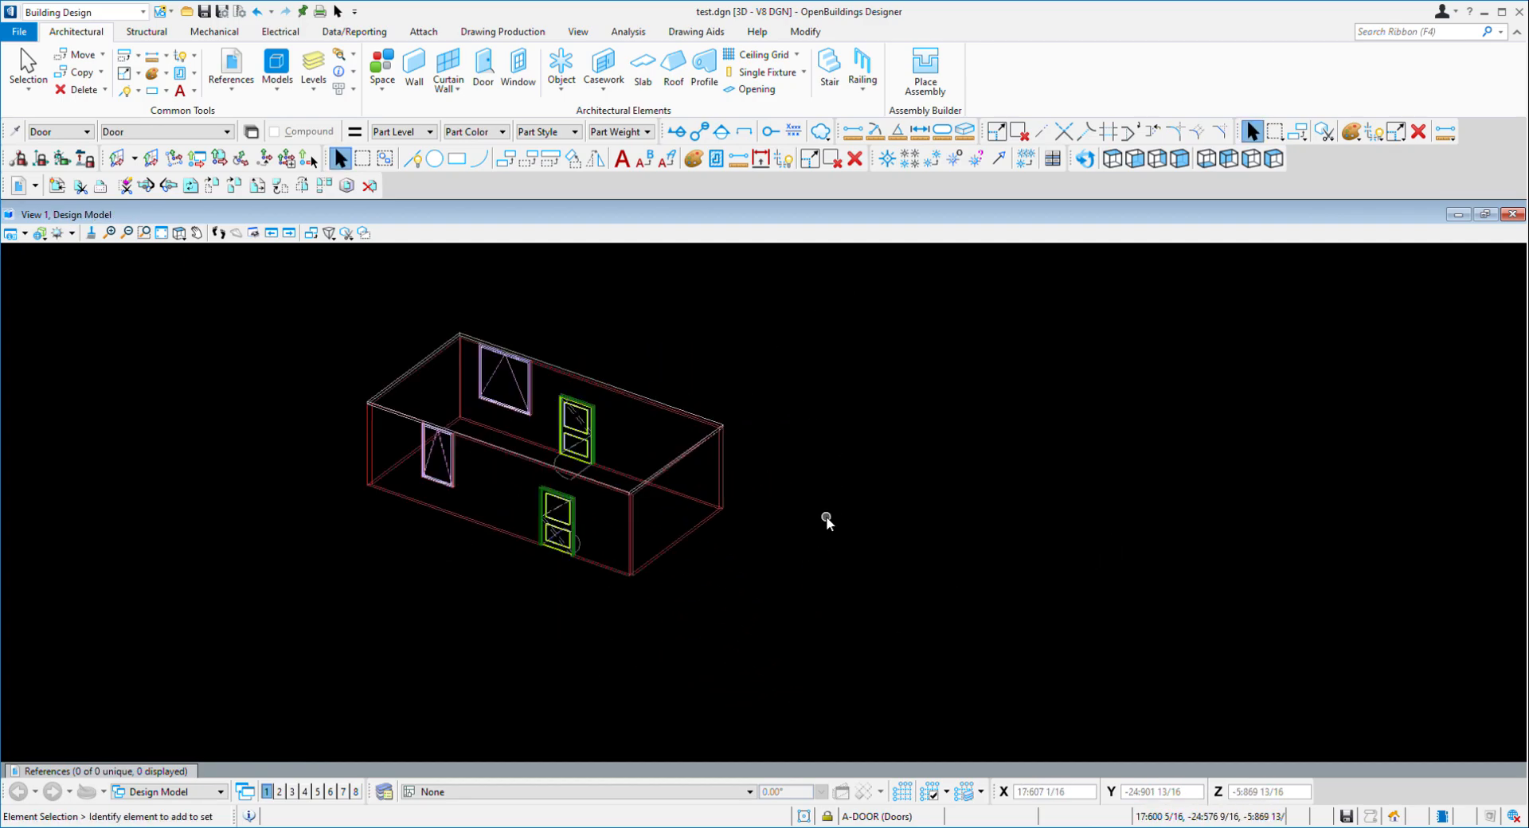
key(F6)
click(919, 582)
right_click(617, 567)
scroll(537, 530, up, 7)
mouse_move(535, 527)
middle_down()
mouse_move(710, 537)
mouse_move(648, 584)
mouse_move(877, 614)
mouse_move(724, 601)
mouse_move(946, 550)
middle_up()
scroll(710, 536, down, 5)
scroll(750, 593, up, 3)
mouse_move(750, 593)
shift+middle_down()
mouse_move(809, 629)
mouse_move(906, 633)
shift+middle_up()
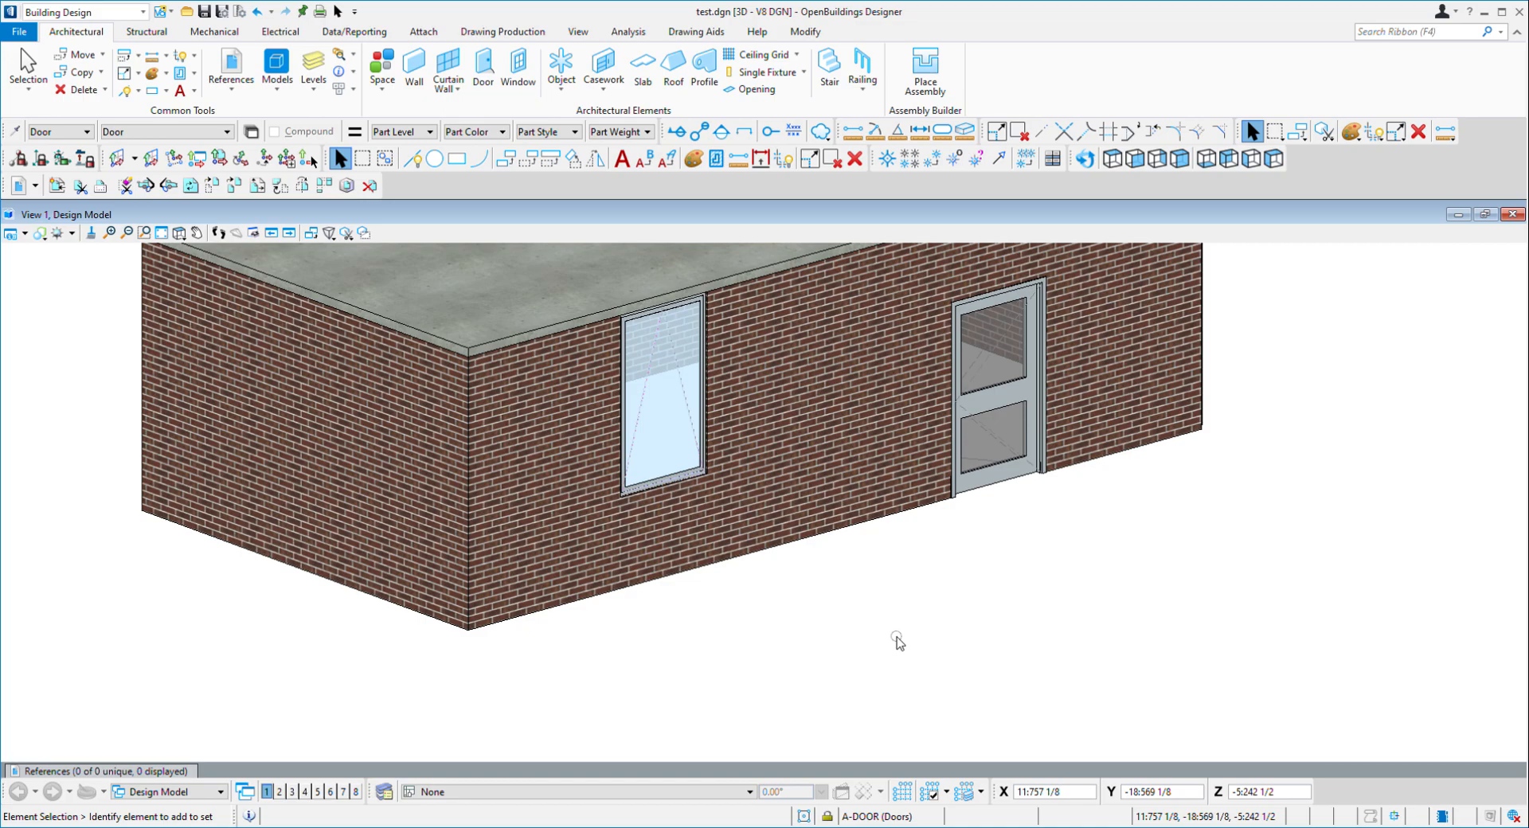
scroll(819, 625, down, 2)
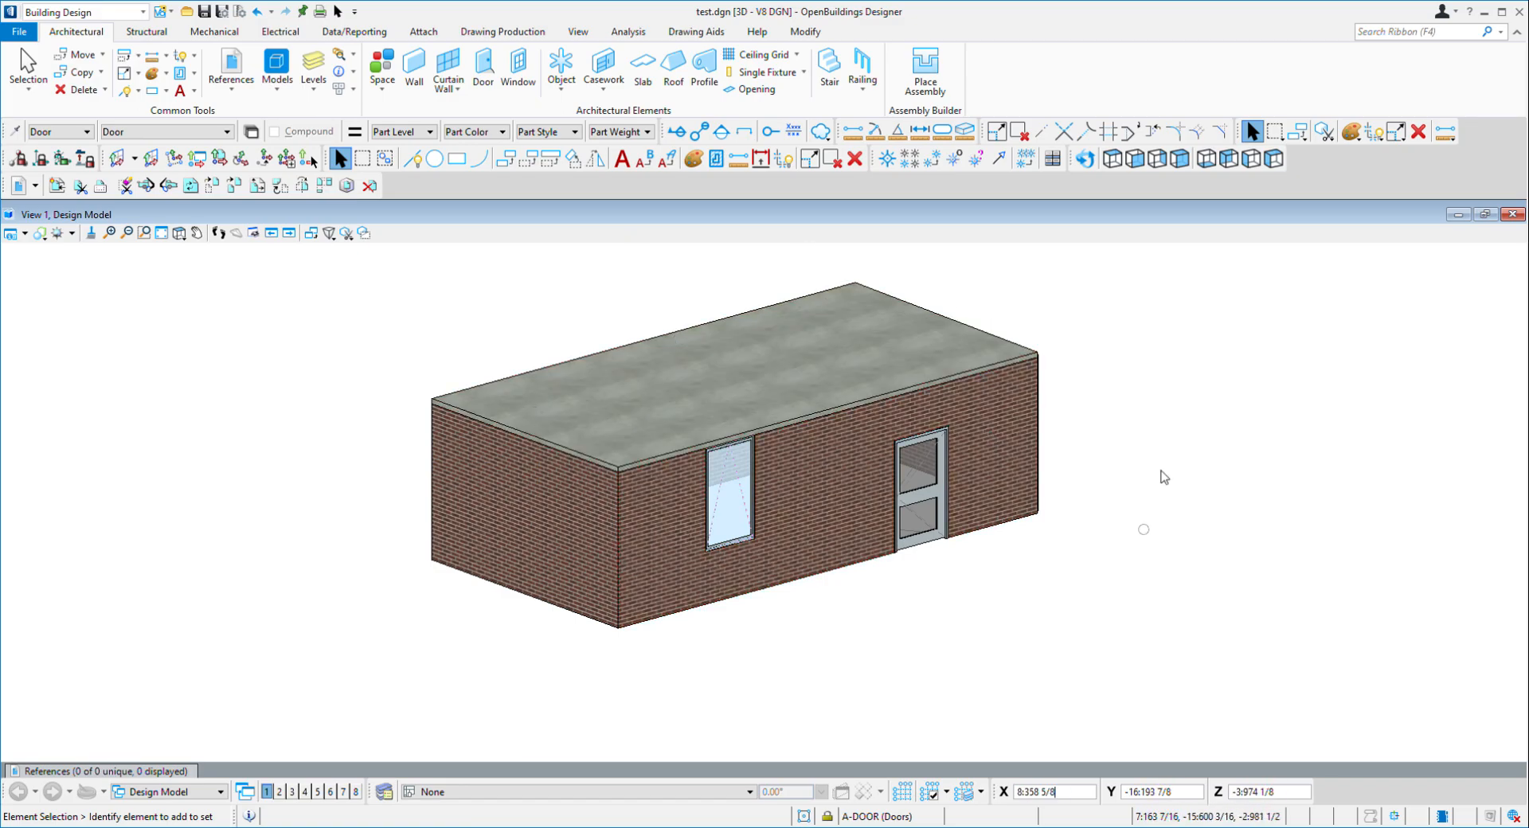